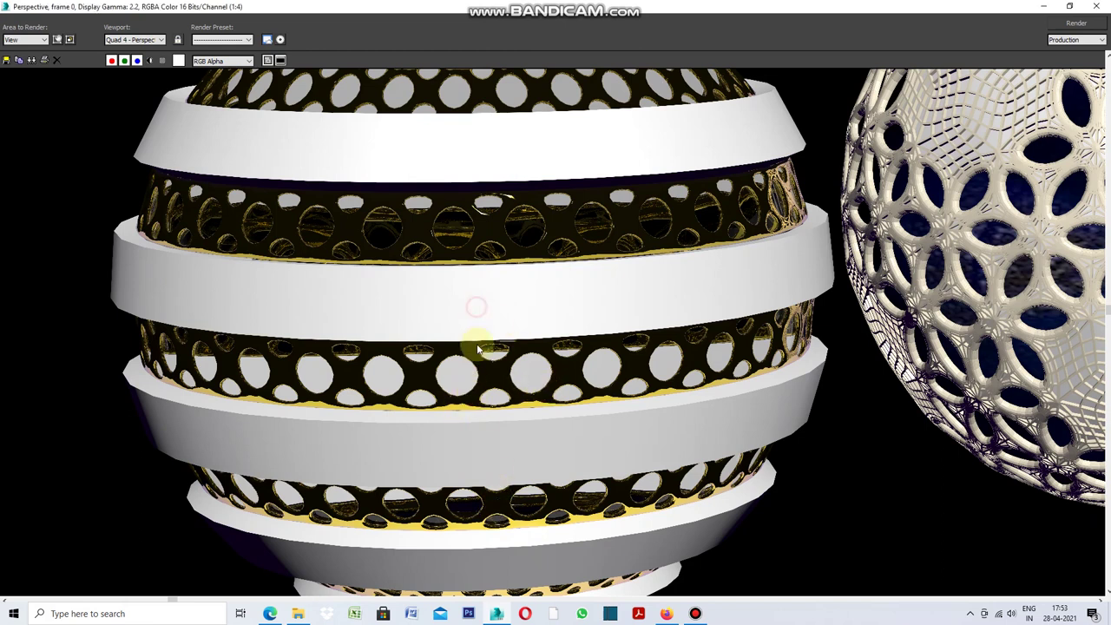
Step: Zoom in and out on the rendered banded and lattice spheres to inspect them
scroll(478, 349, down, 3)
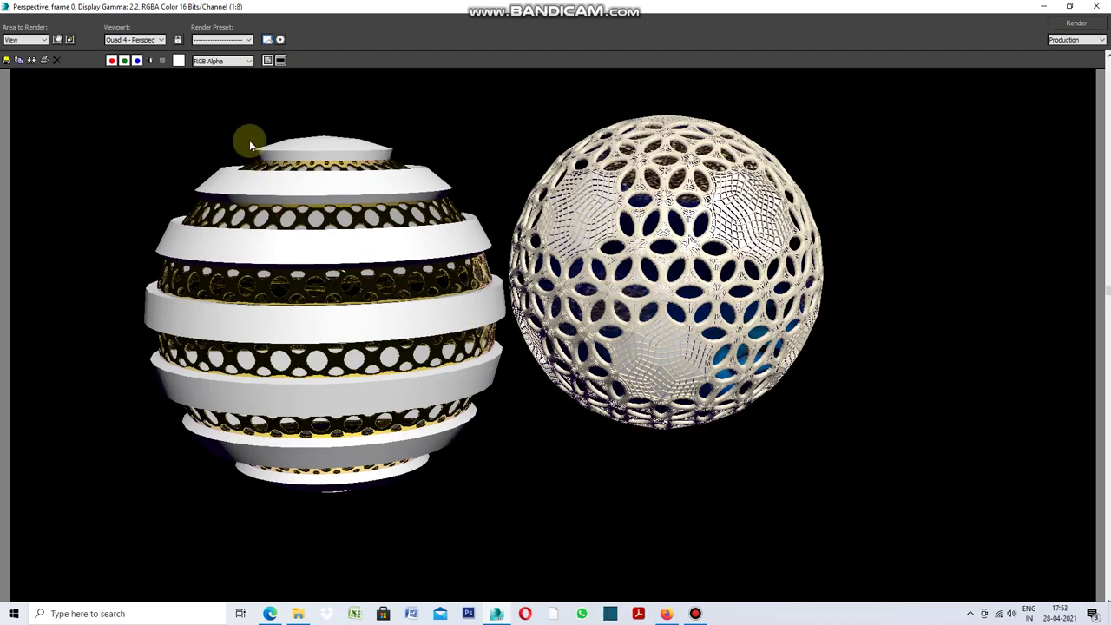
scroll(393, 168, up, 3)
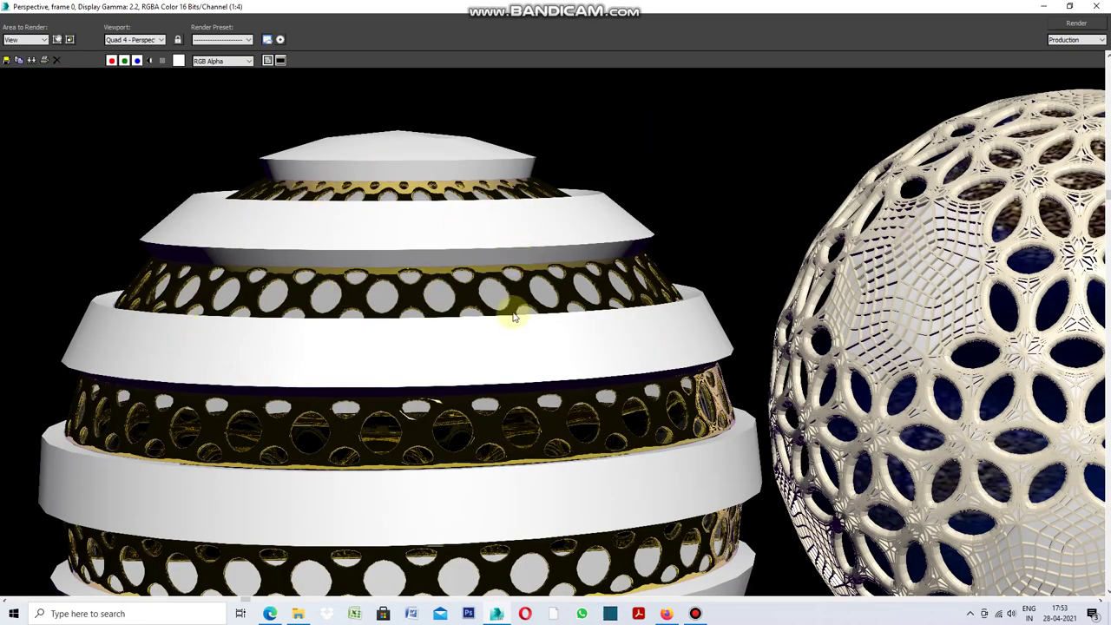
scroll(516, 310, up, 1)
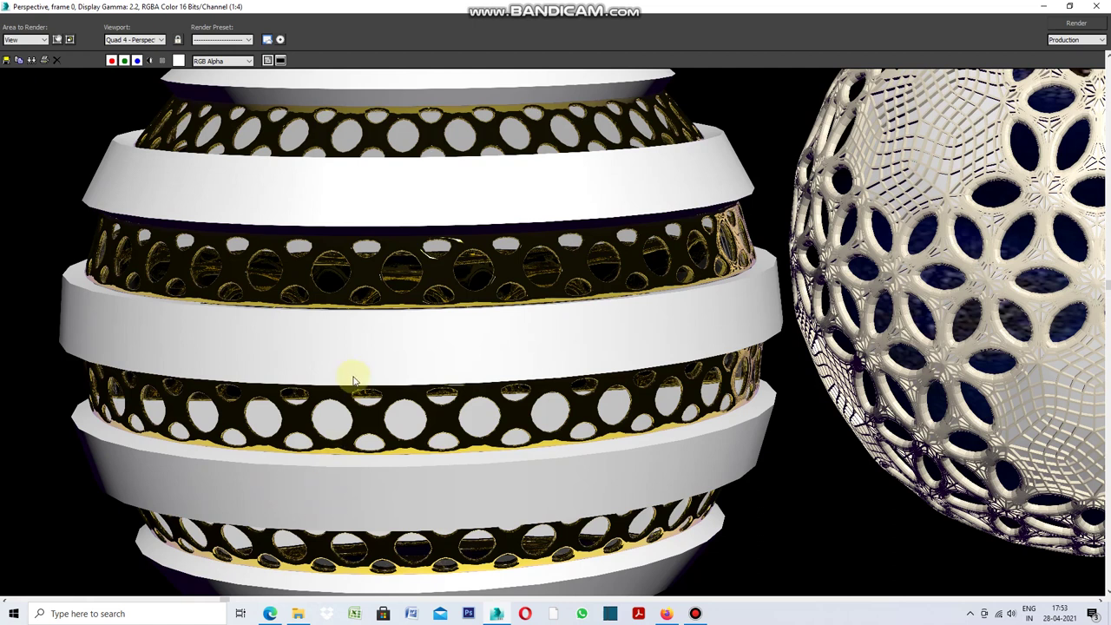
scroll(353, 381, down, 2)
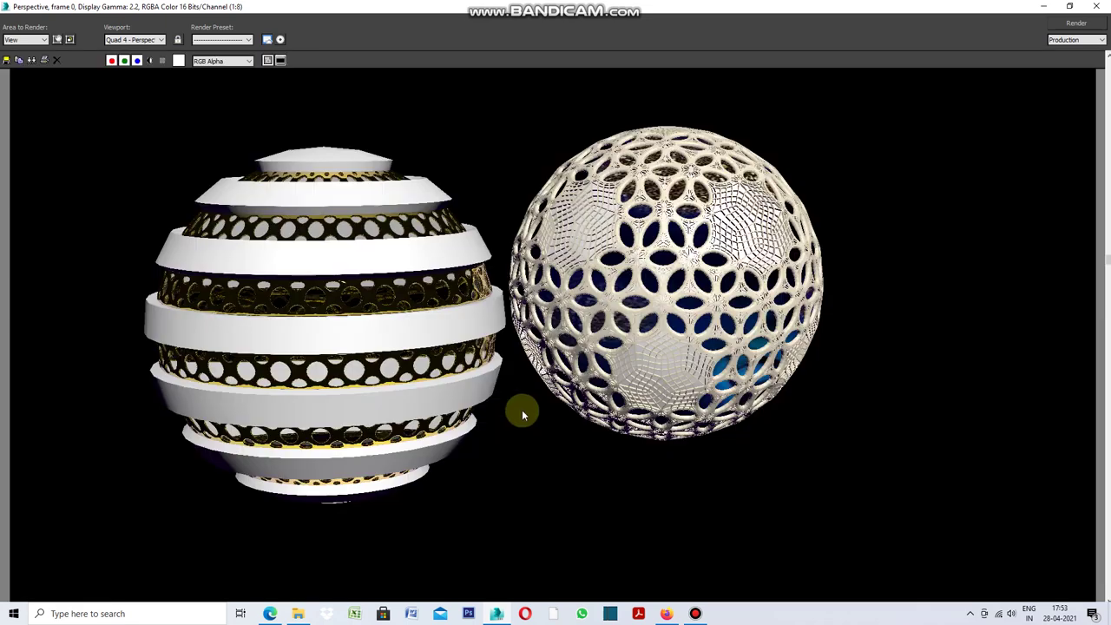
scroll(673, 373, up, 1)
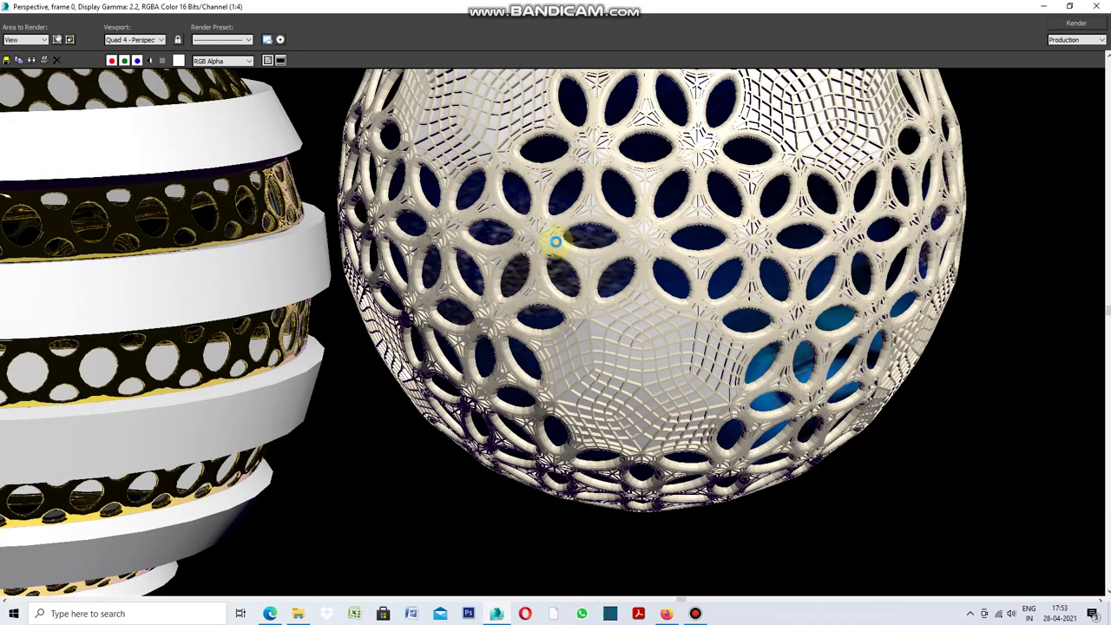
Step: Pan to the top of the lattice sphere, close the render, and select the lattice sphere
middle_drag(632, 373, 580, 555)
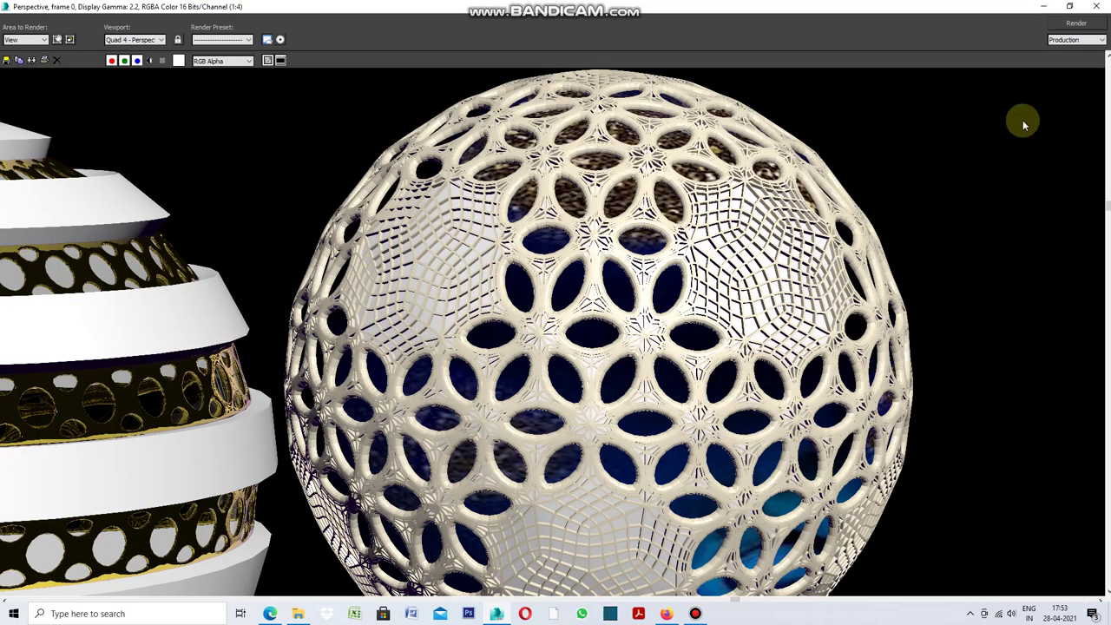
click(1044, 6)
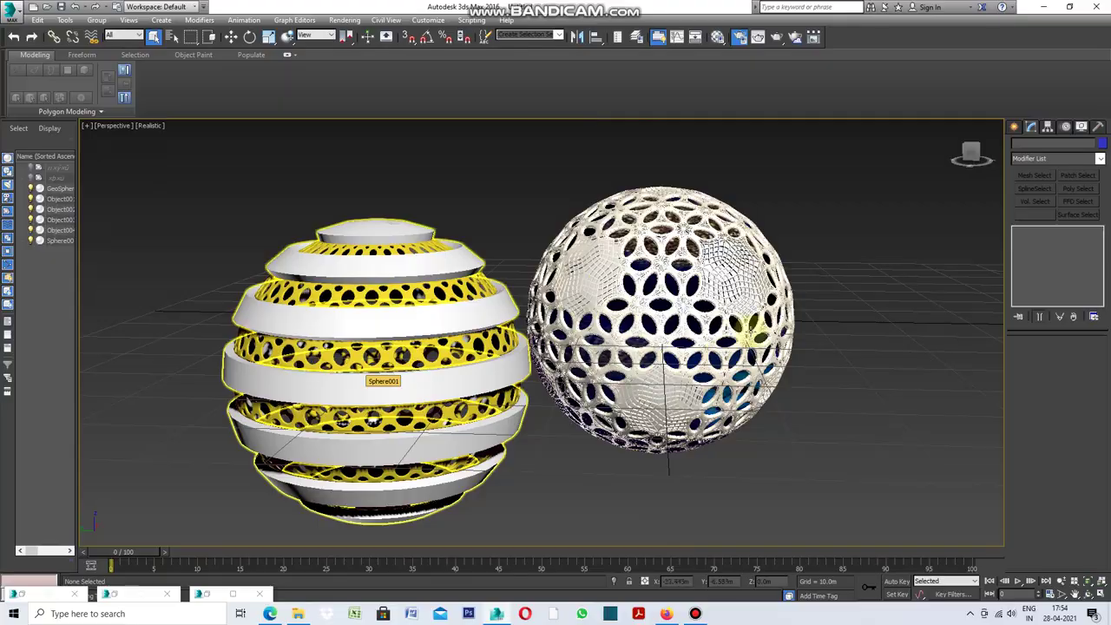
click(760, 321)
Step: Zoom extents on the lattice sphere, deselect it, and restore the four-viewport Top/Front/Left/Perspective layout
key(z)
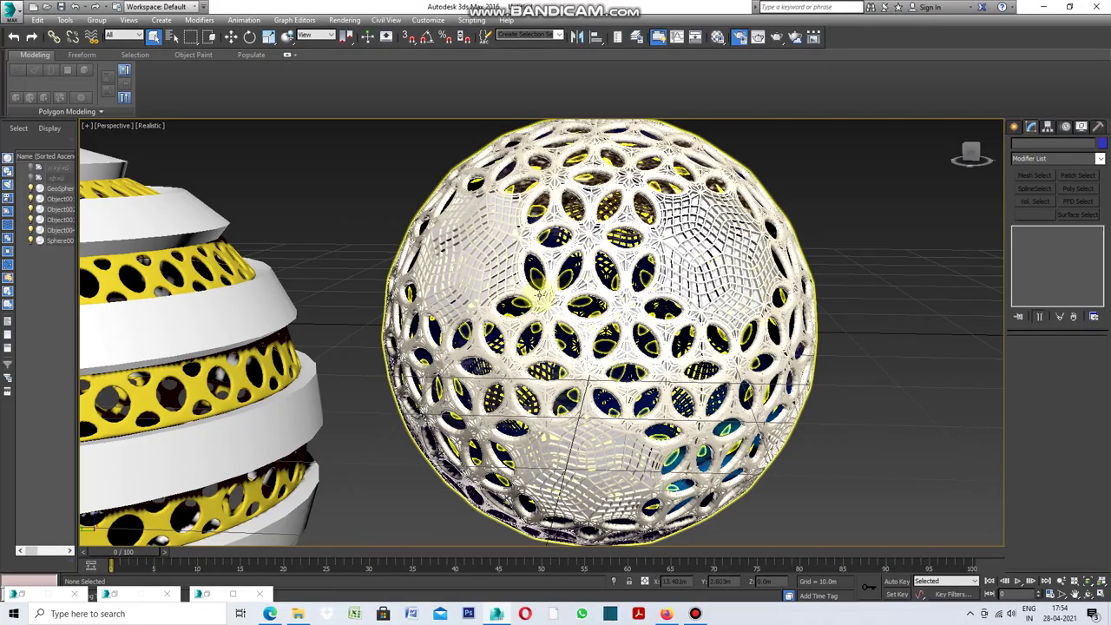
scroll(432, 246, up, 3)
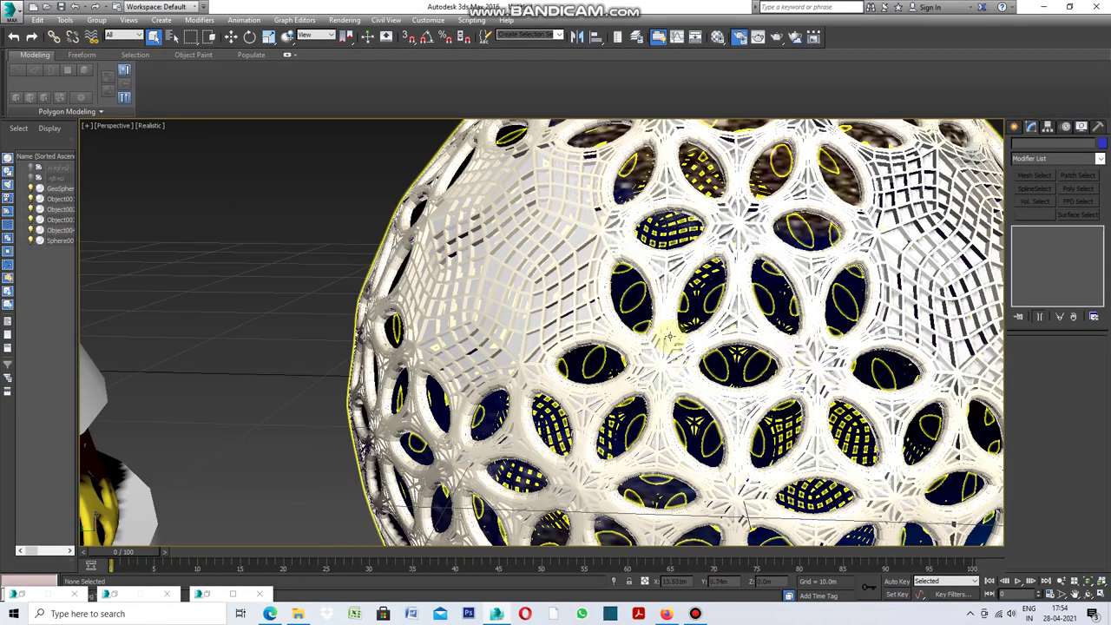
scroll(390, 297, down, 4)
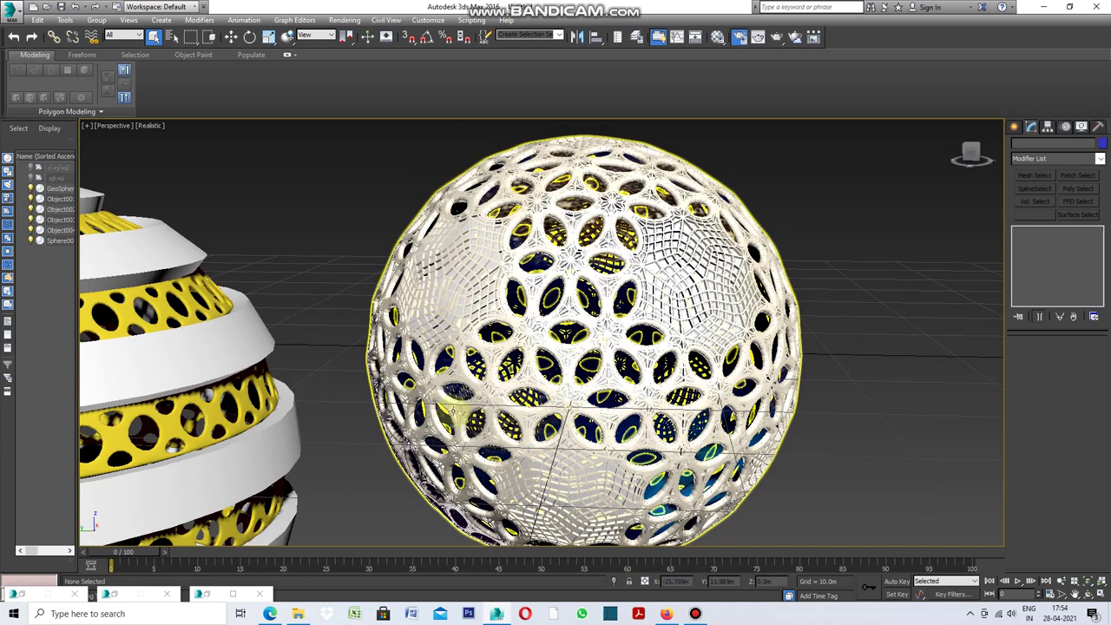
click(138, 151)
click(86, 130)
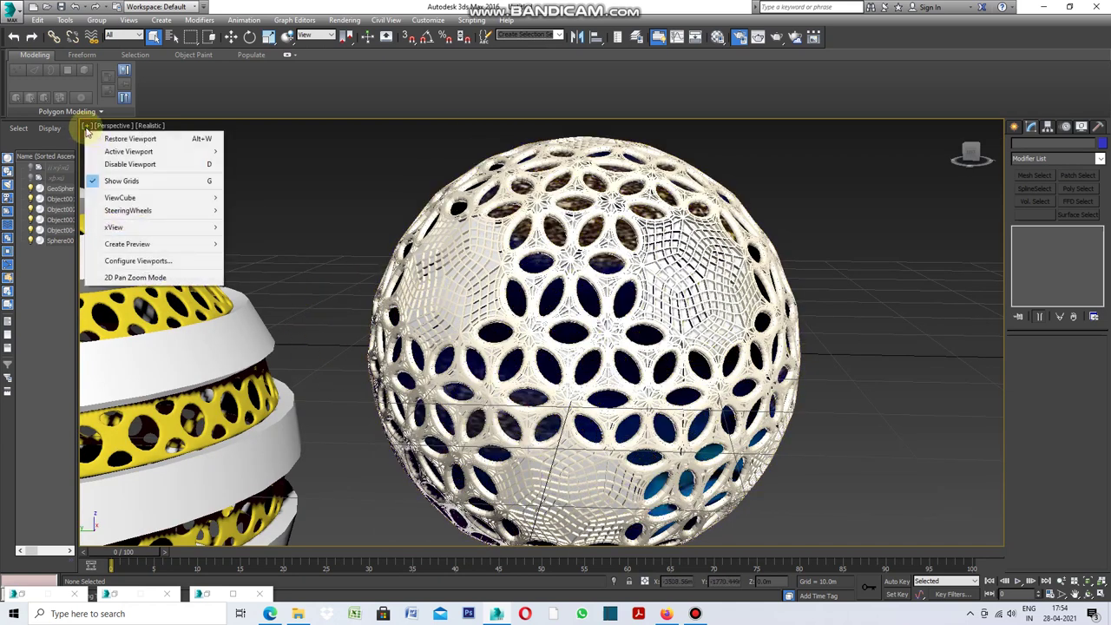
click(108, 142)
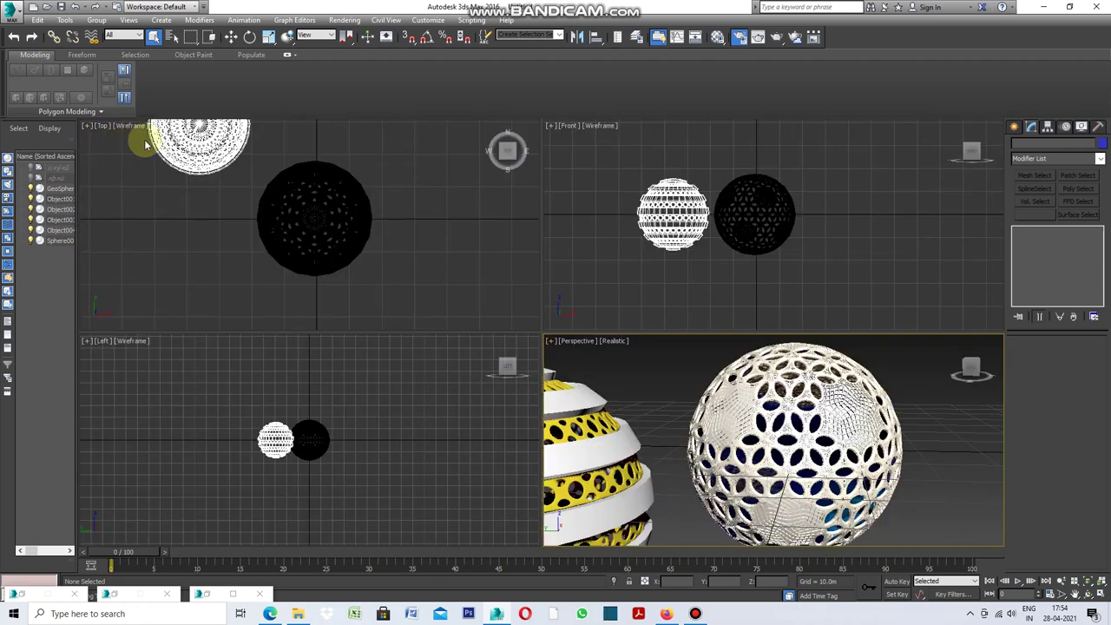
Step: Create Sphere002 with radius 15.668m beside the black sphere, then maximize the Perspective viewport
click(1034, 213)
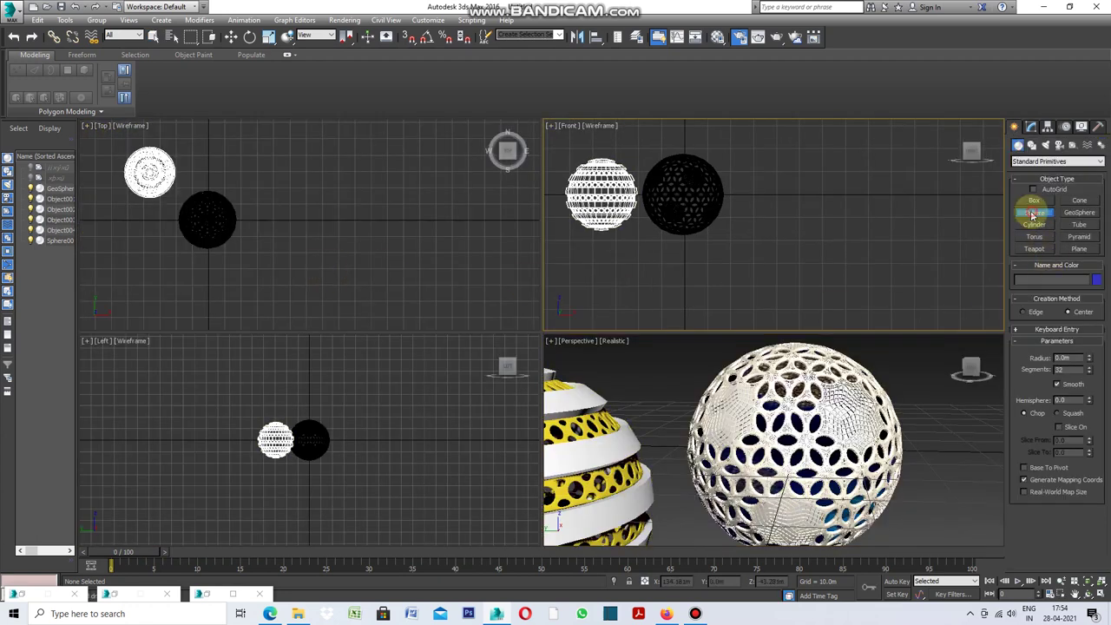
scroll(284, 229, up, 2)
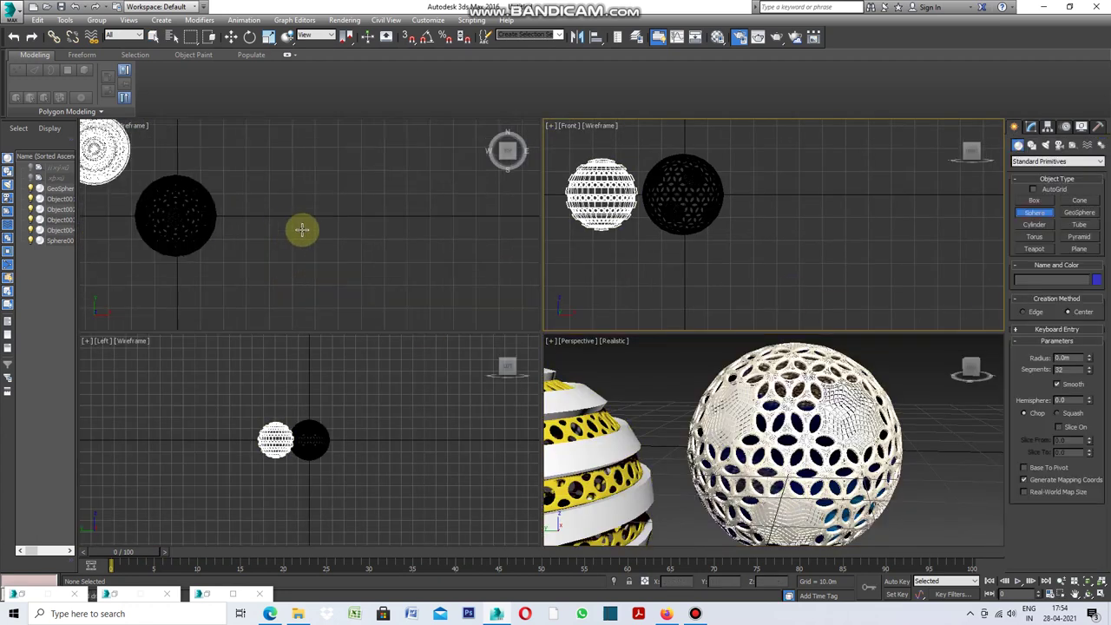
drag(305, 217, 285, 244)
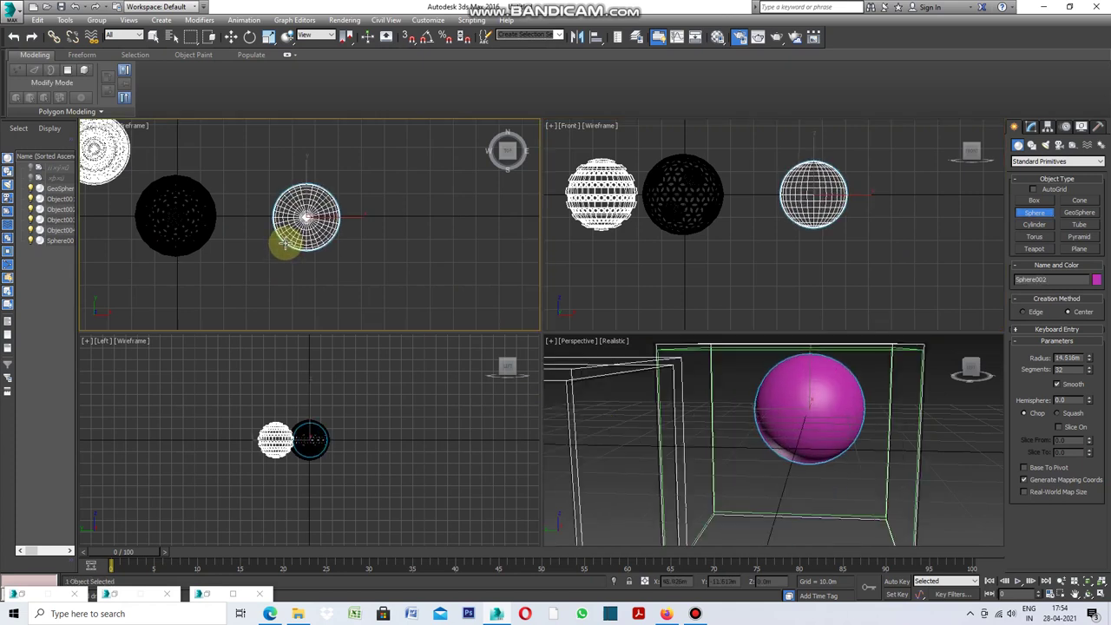
drag(285, 244, 284, 247)
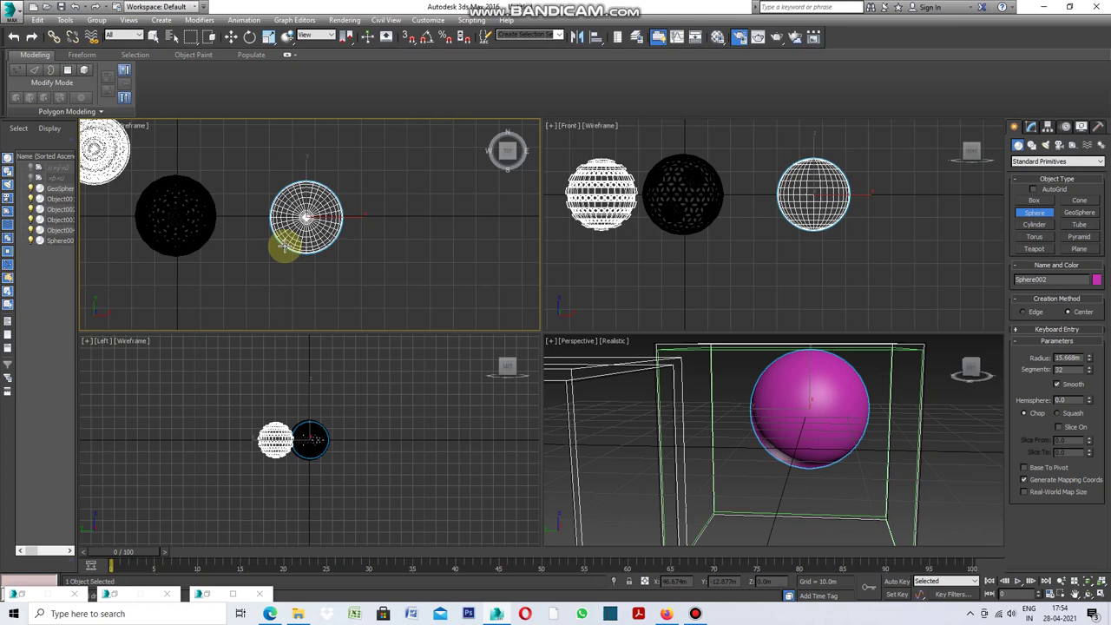
drag(285, 246, 309, 252)
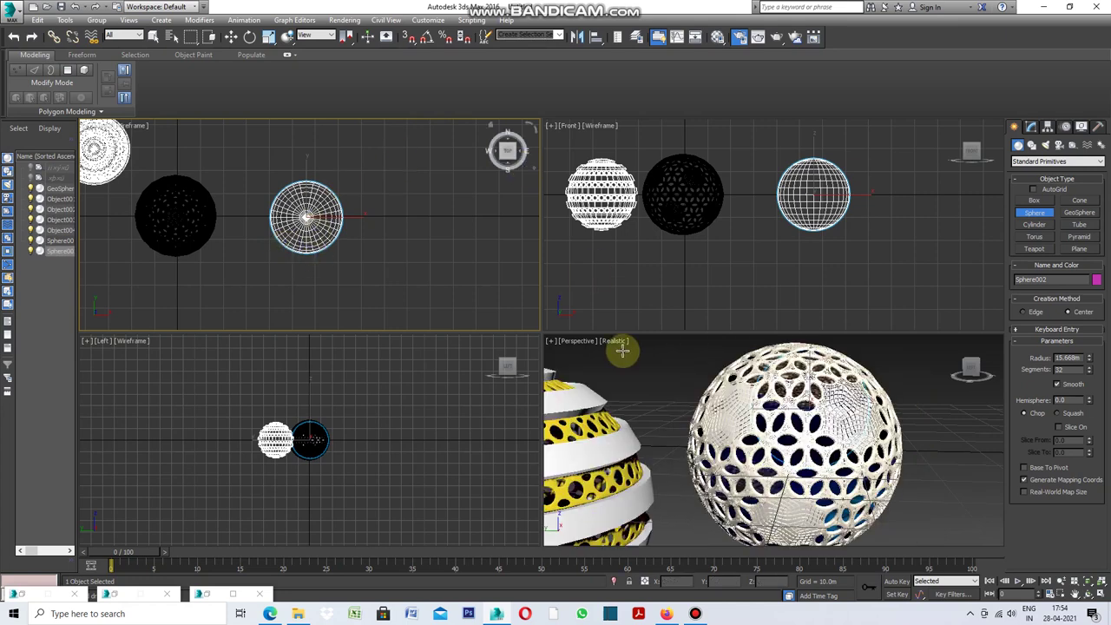
click(551, 342)
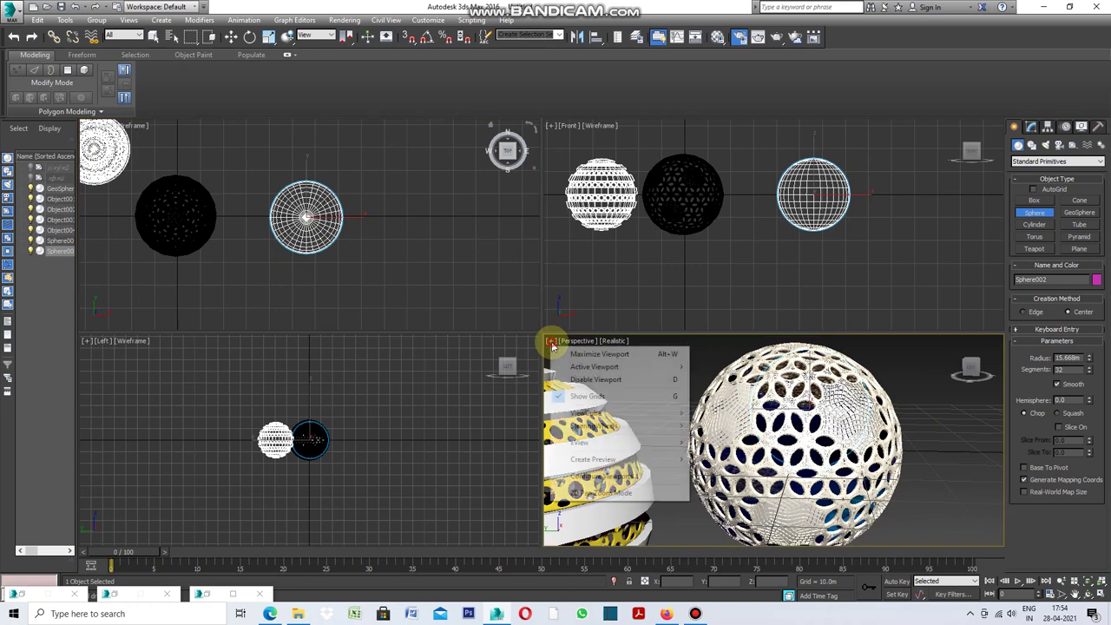
click(579, 353)
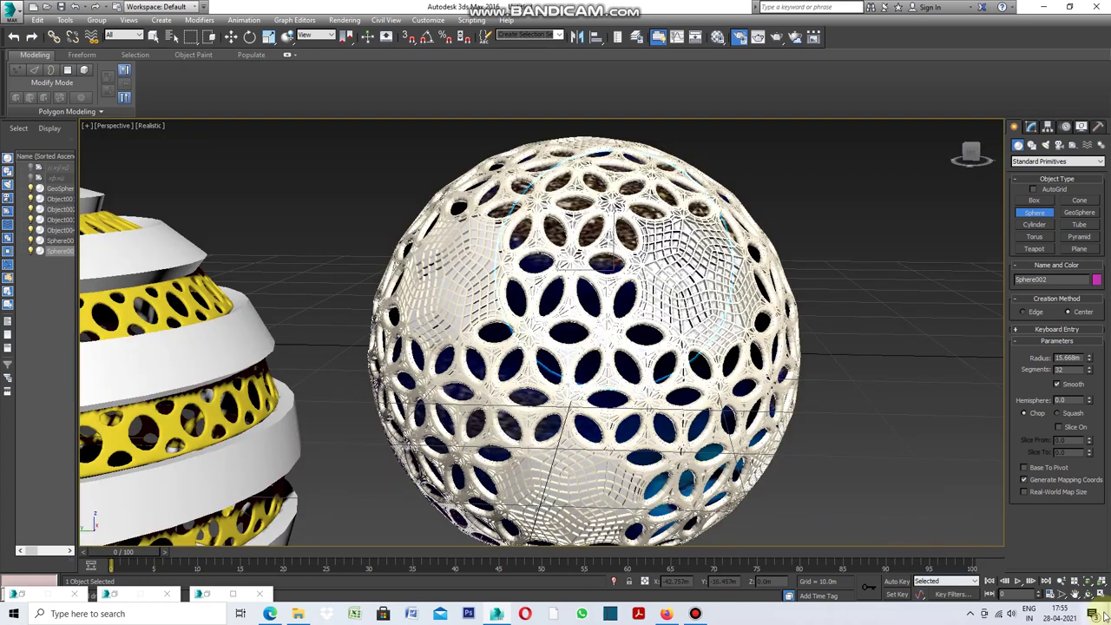
Step: Orbit the Perspective view to centre the magenta Sphere002
click(1074, 594)
drag(670, 432, 427, 379)
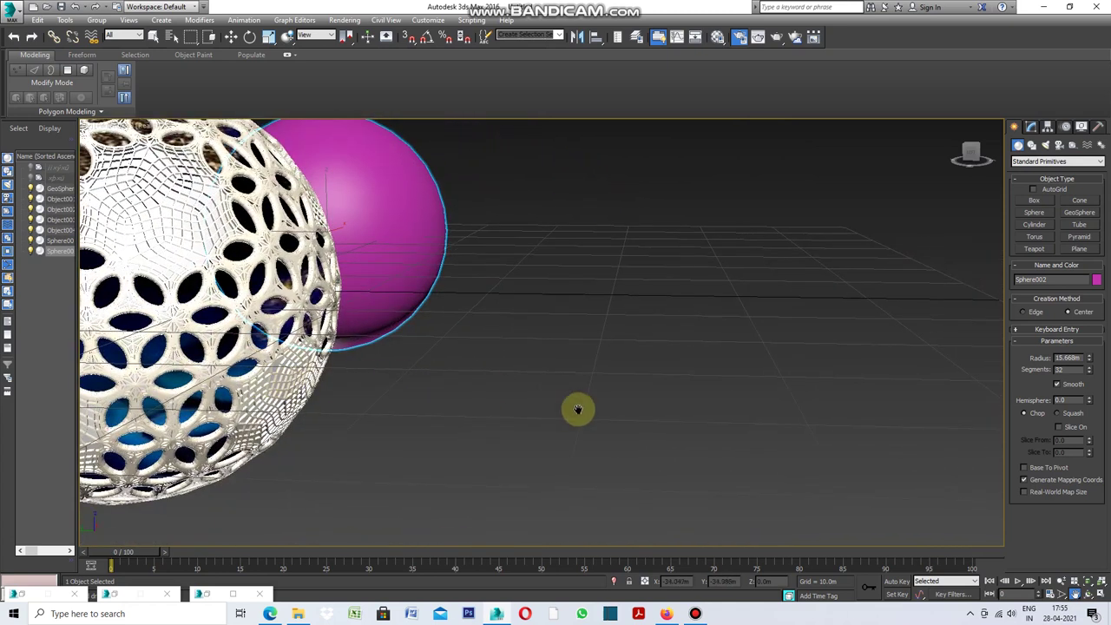
click(1091, 594)
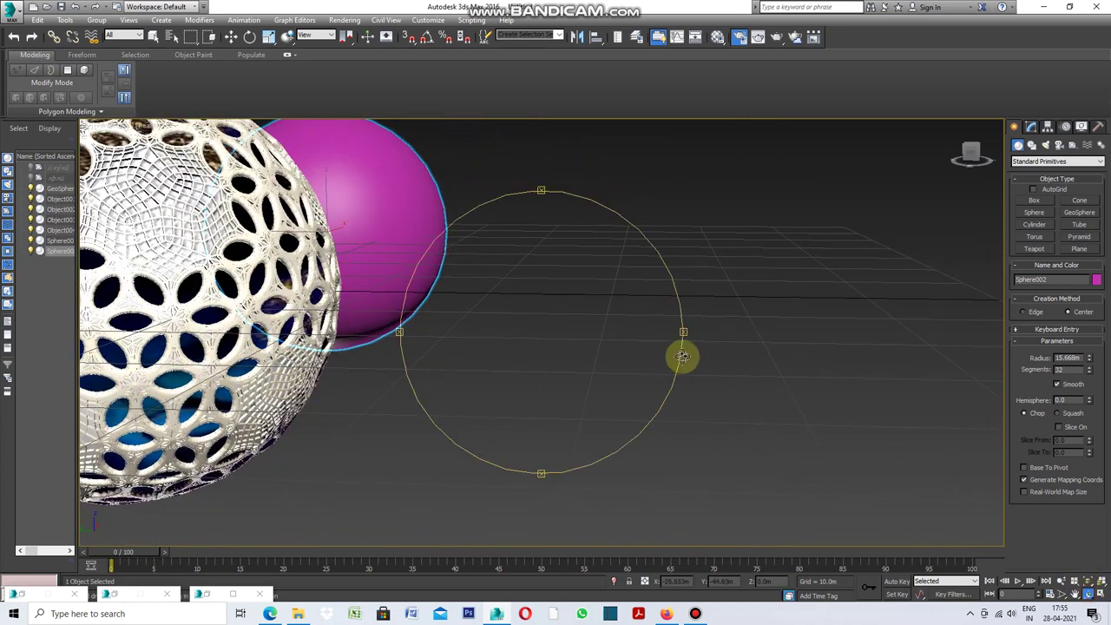
mouse_move(679, 357)
mouse_down()
mouse_move(672, 370)
mouse_move(567, 402)
mouse_move(540, 391)
mouse_move(550, 355)
mouse_up()
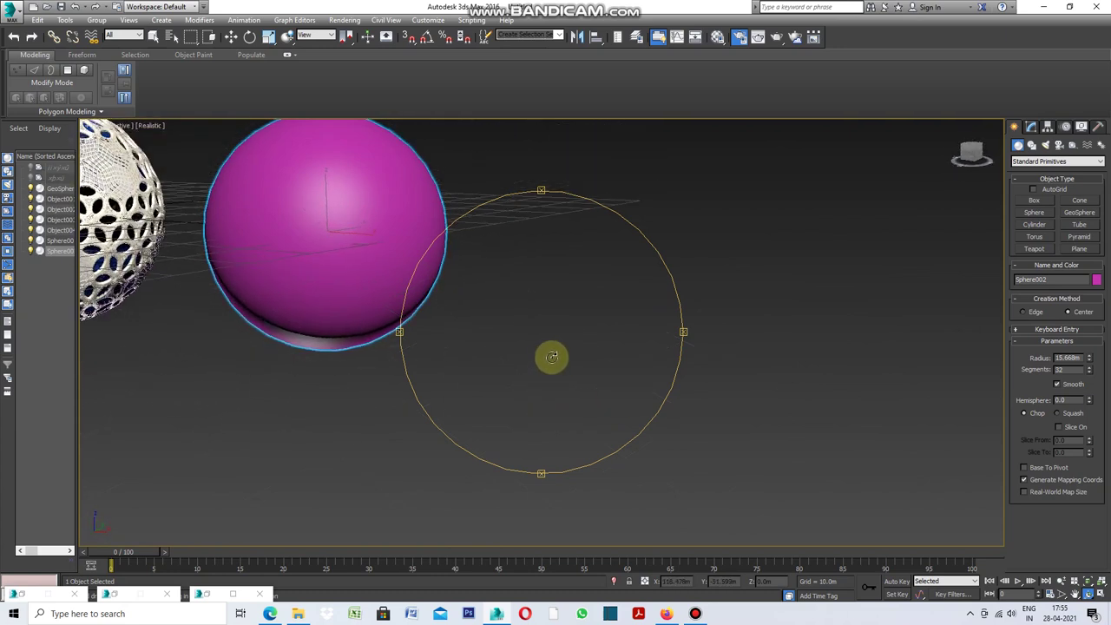
scroll(661, 419, down, 2)
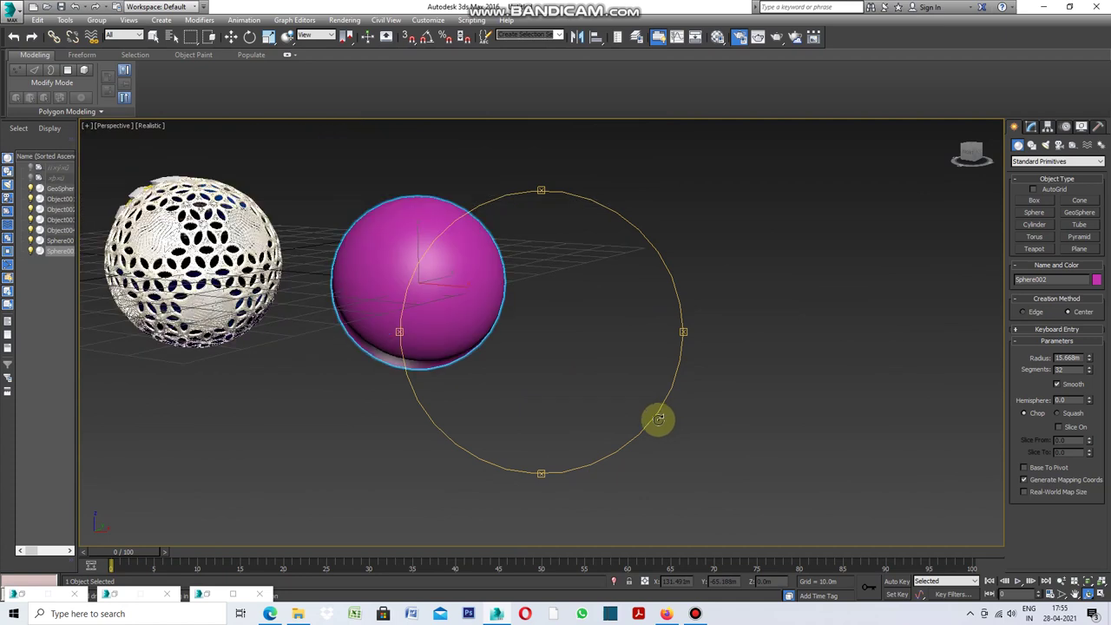
scroll(311, 213, up, 2)
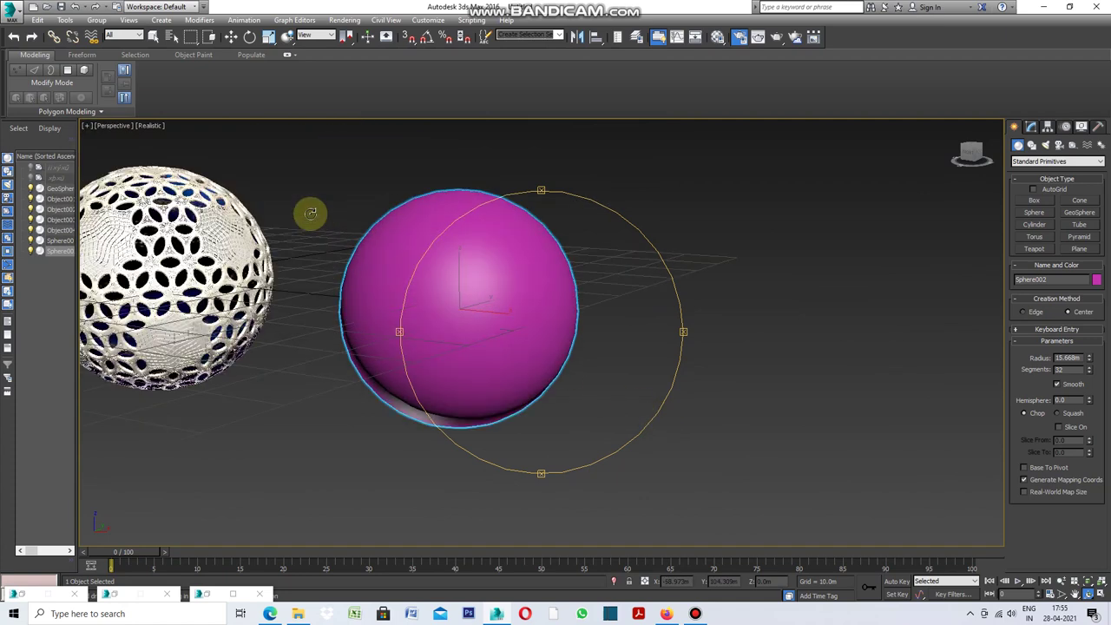
click(701, 408)
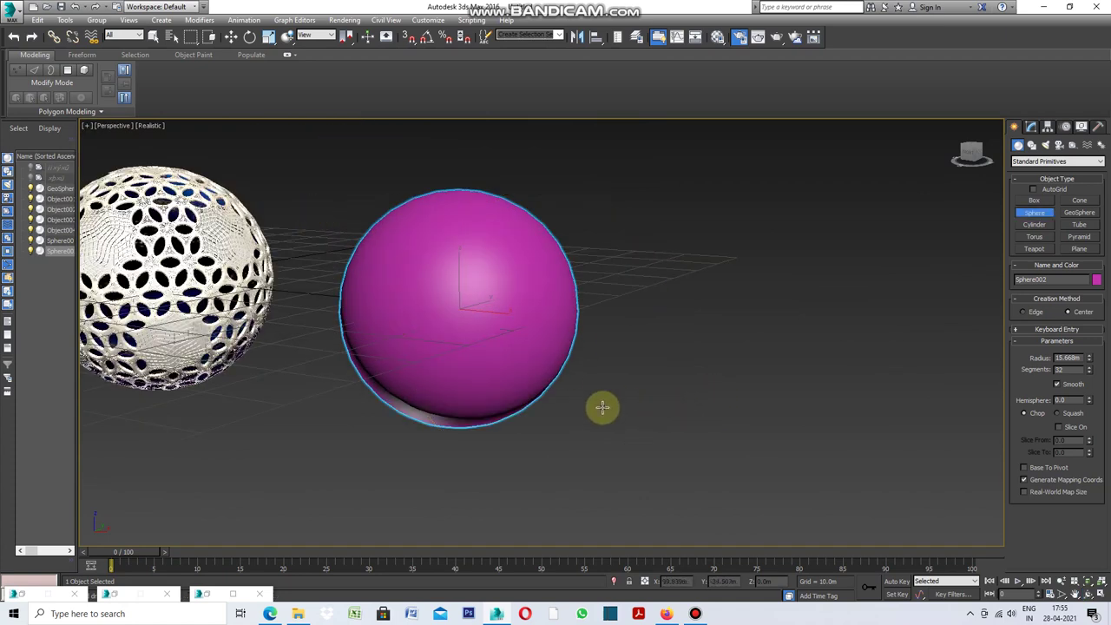
Step: Set Perspective shading to Realistic + Edged Faces to show Sphere002's polygon grid
click(149, 126)
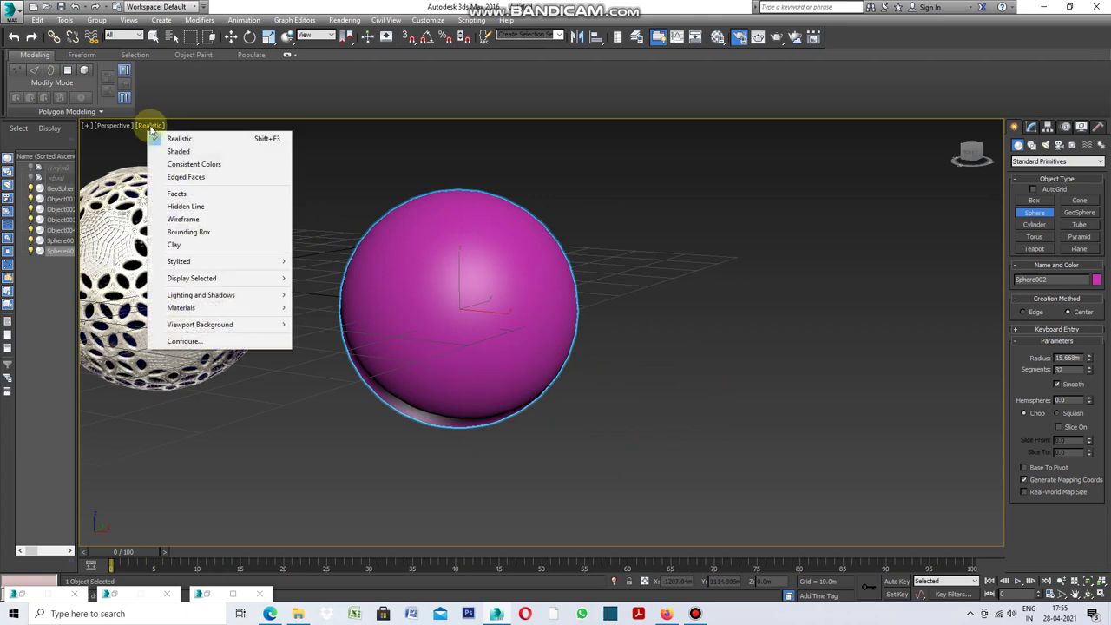
click(208, 177)
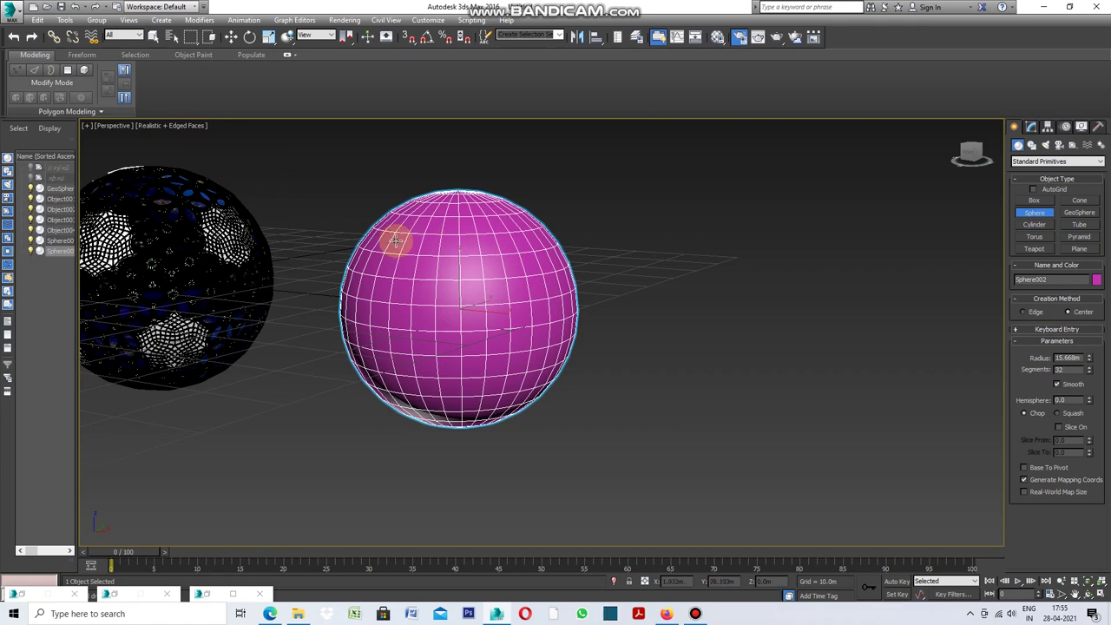
click(406, 284)
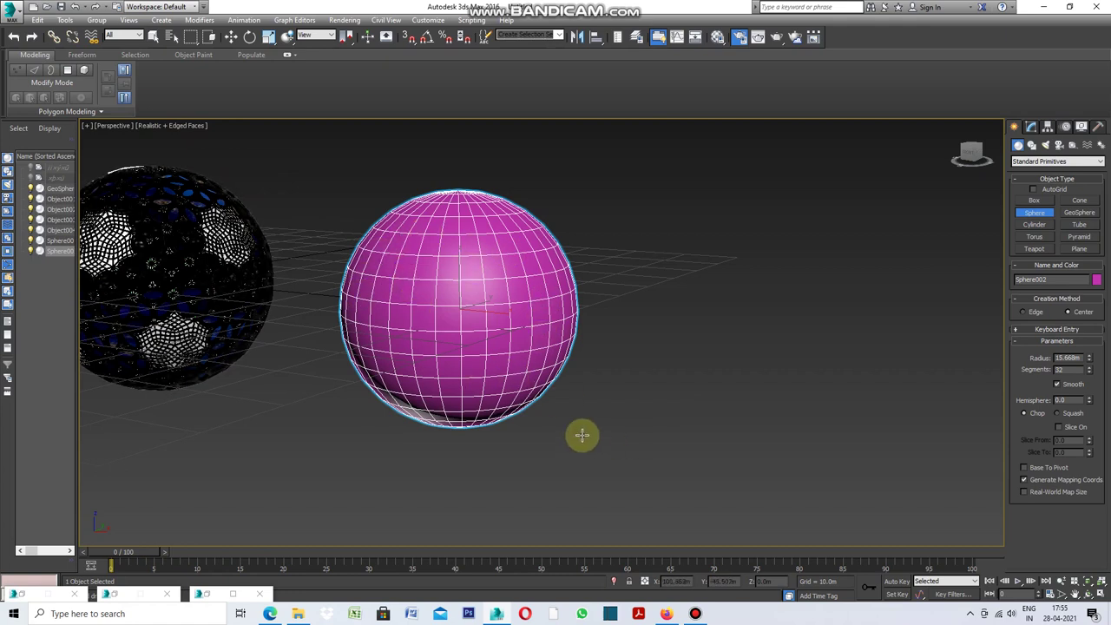
click(354, 331)
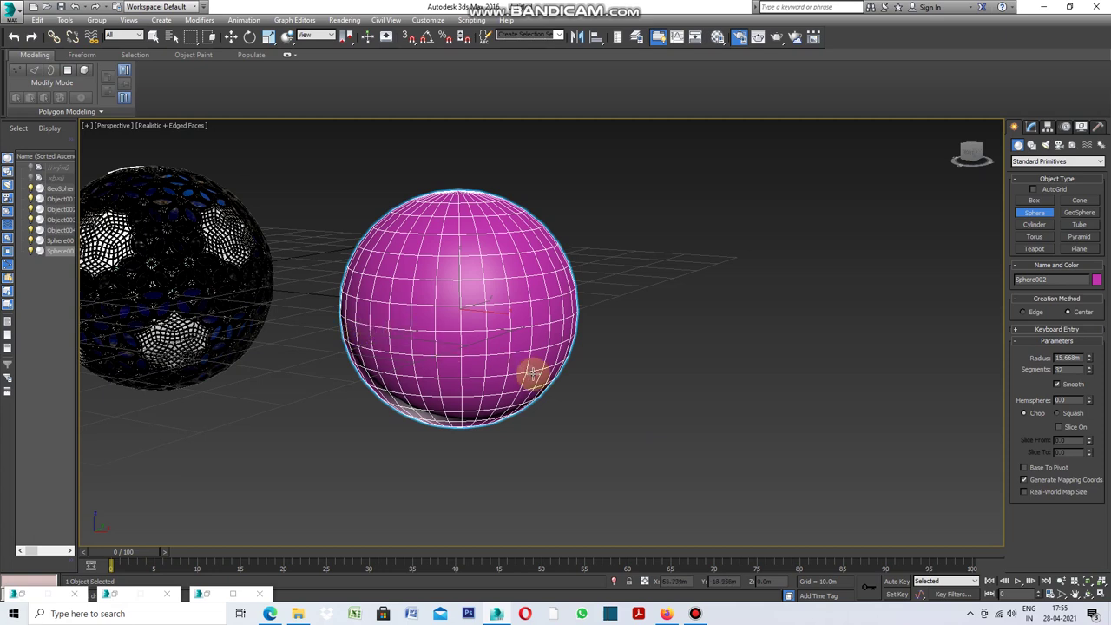
Step: Convert the magenta Sphere002 to an Editable Poly and enter Edge sub-object level
right_click(630, 377)
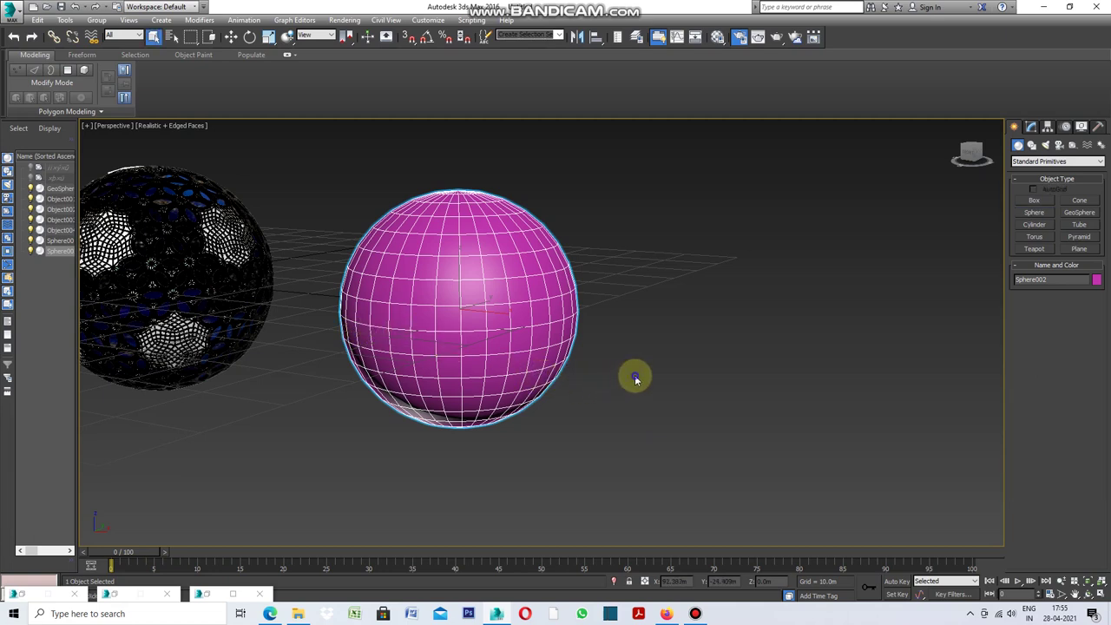
right_click(631, 379)
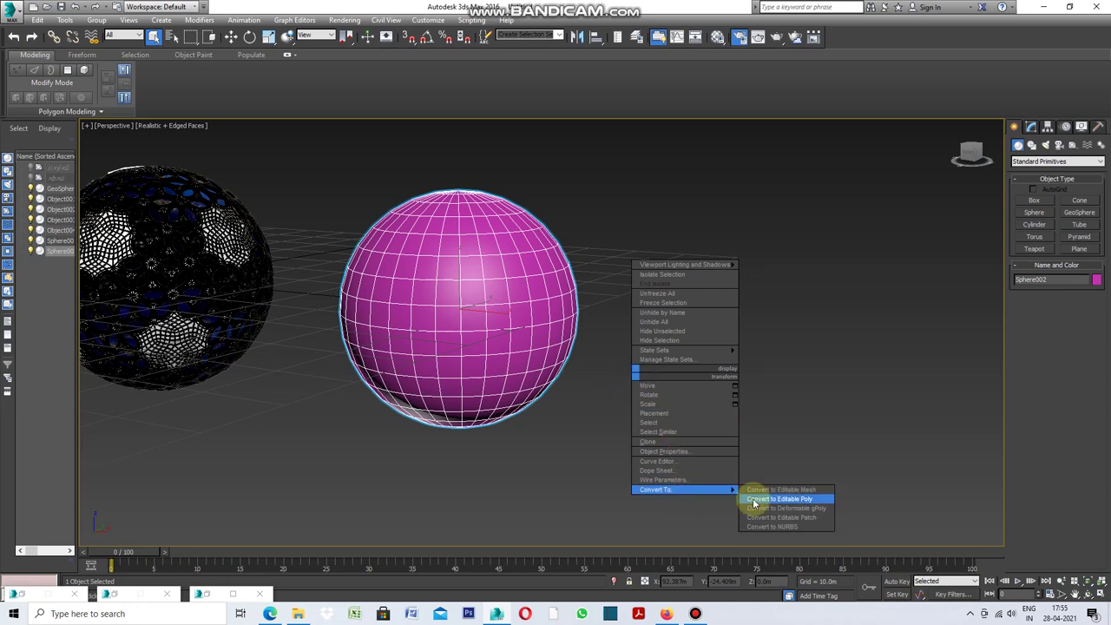
click(753, 499)
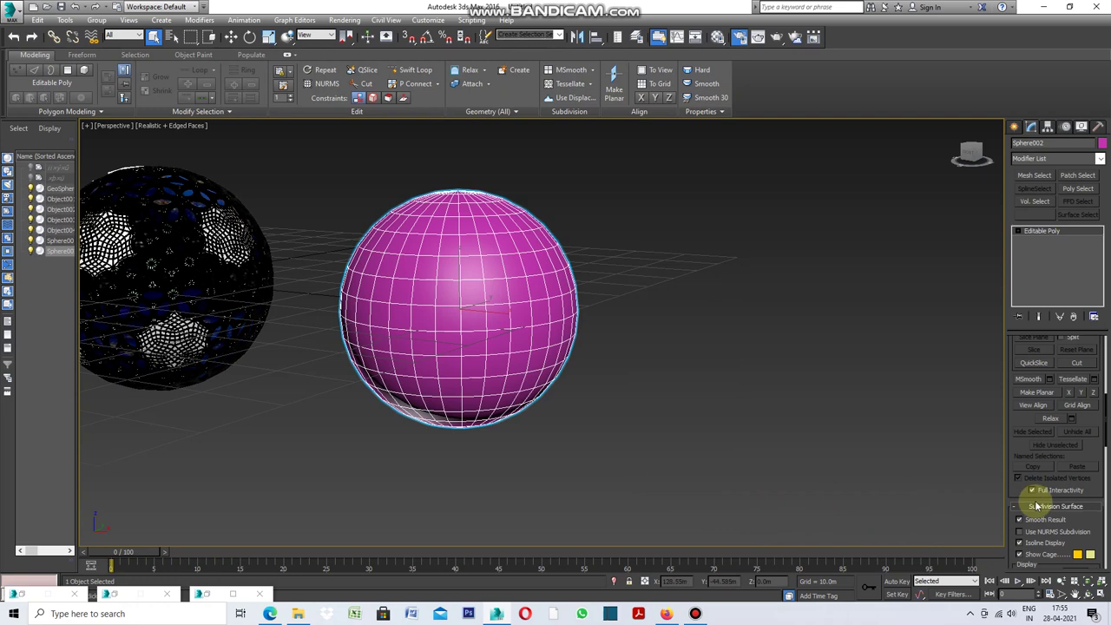
scroll(1047, 455, up, 2)
scroll(1047, 455, up, 1)
scroll(1047, 454, up, 2)
scroll(1046, 455, up, 1)
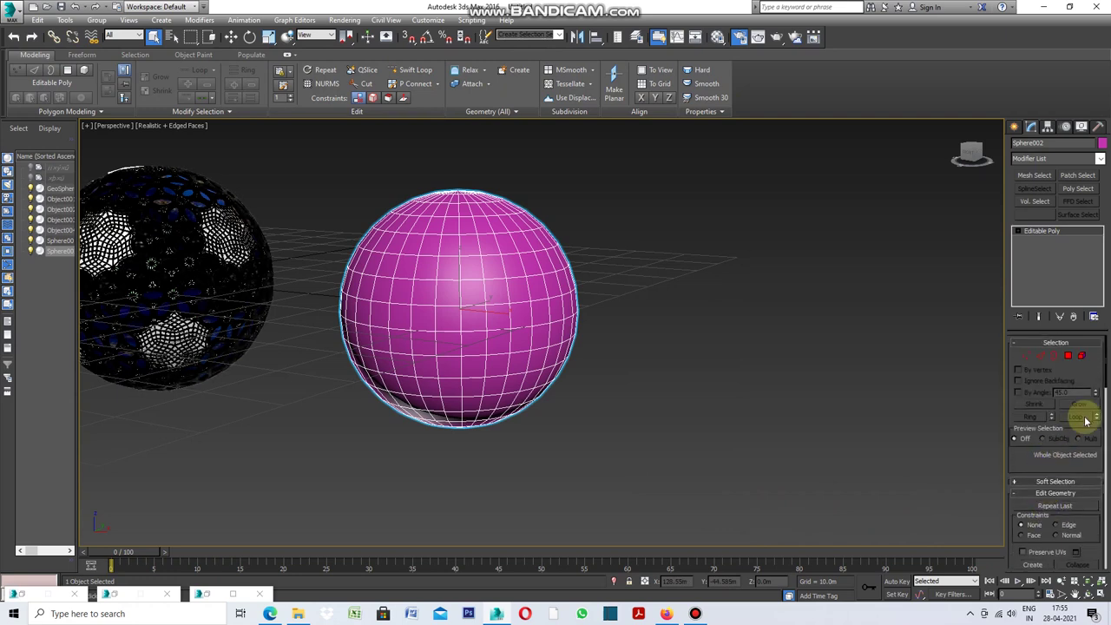
click(1041, 357)
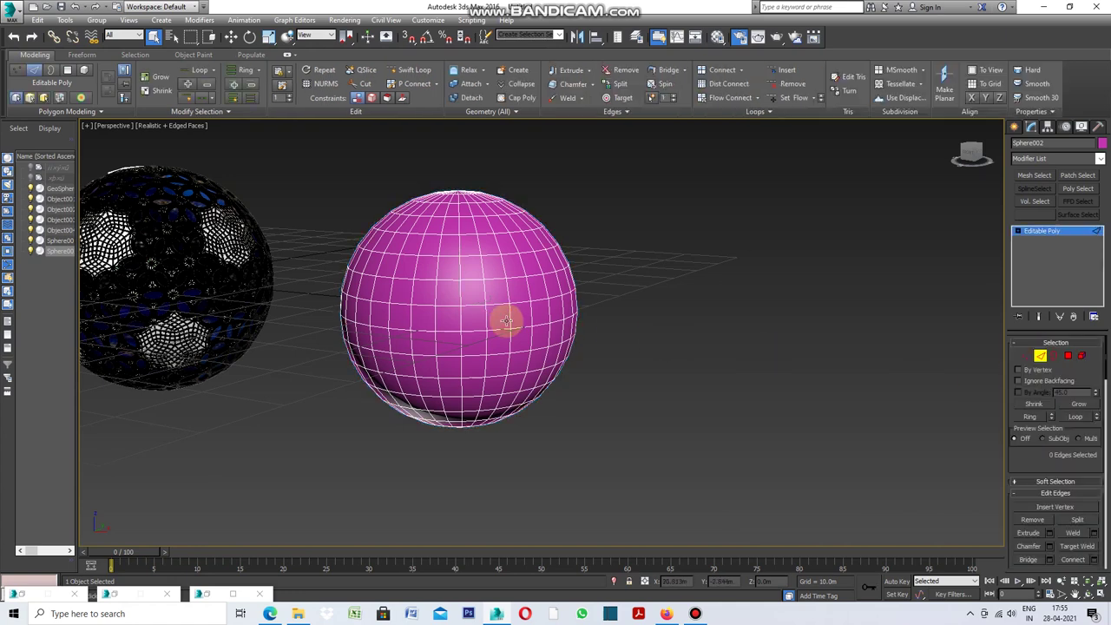
Step: Select alternating vertical edge rings via Dot Loop and Ring, then convert them to polygon bands
click(434, 317)
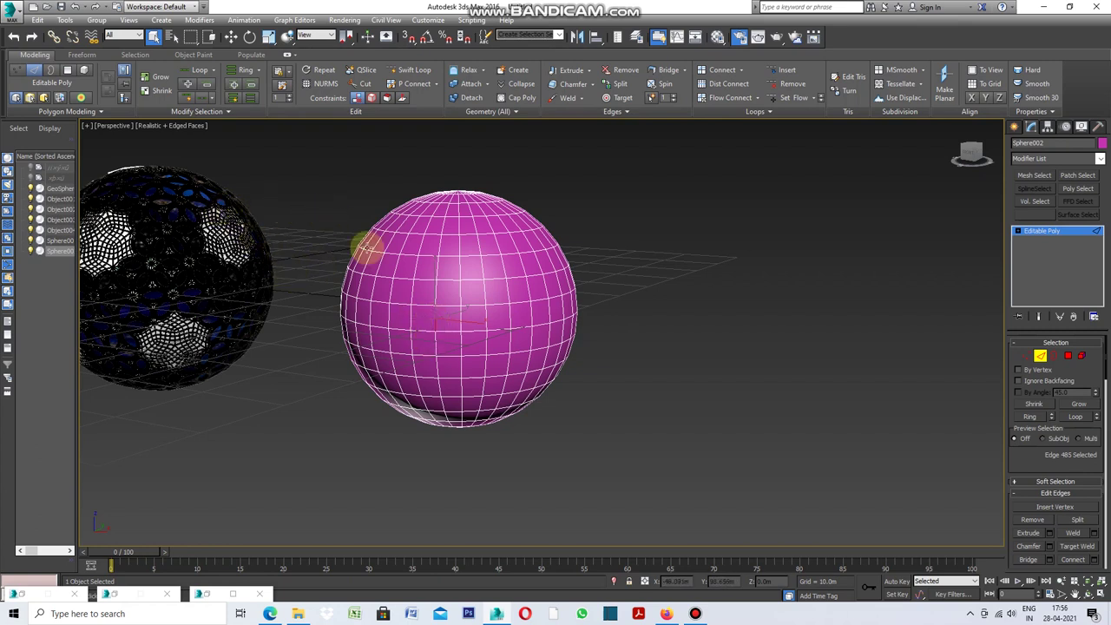
click(215, 101)
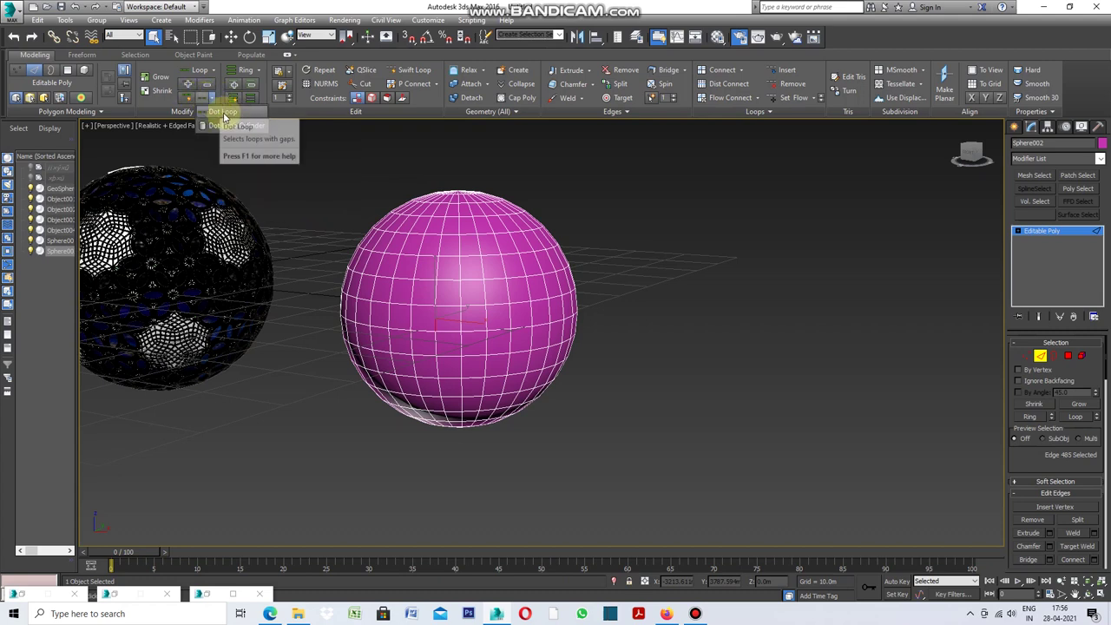
click(223, 113)
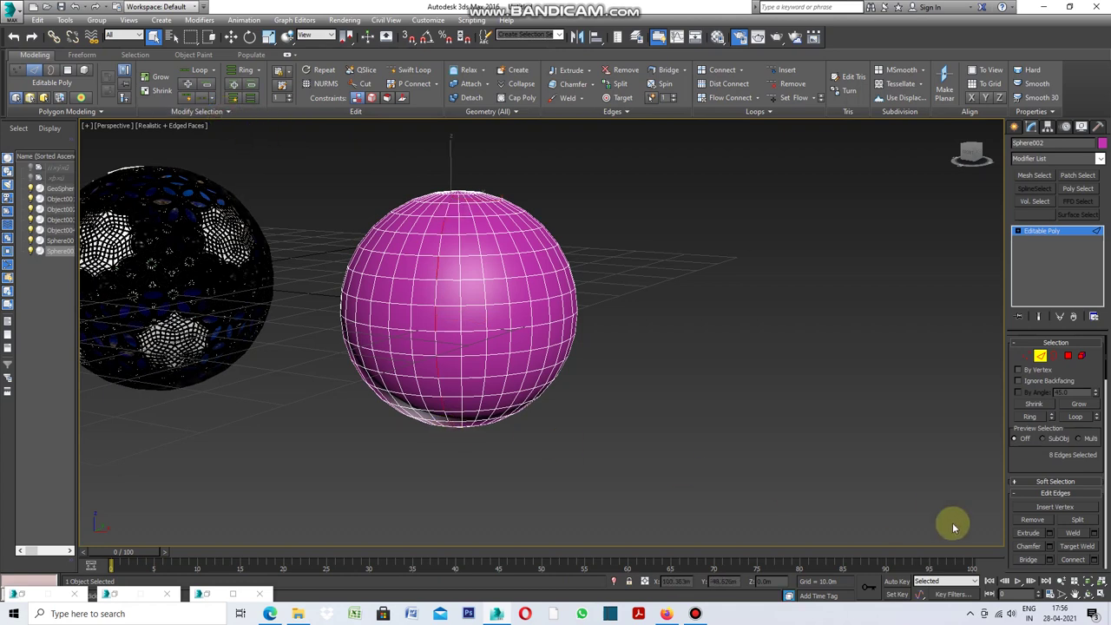
click(1031, 417)
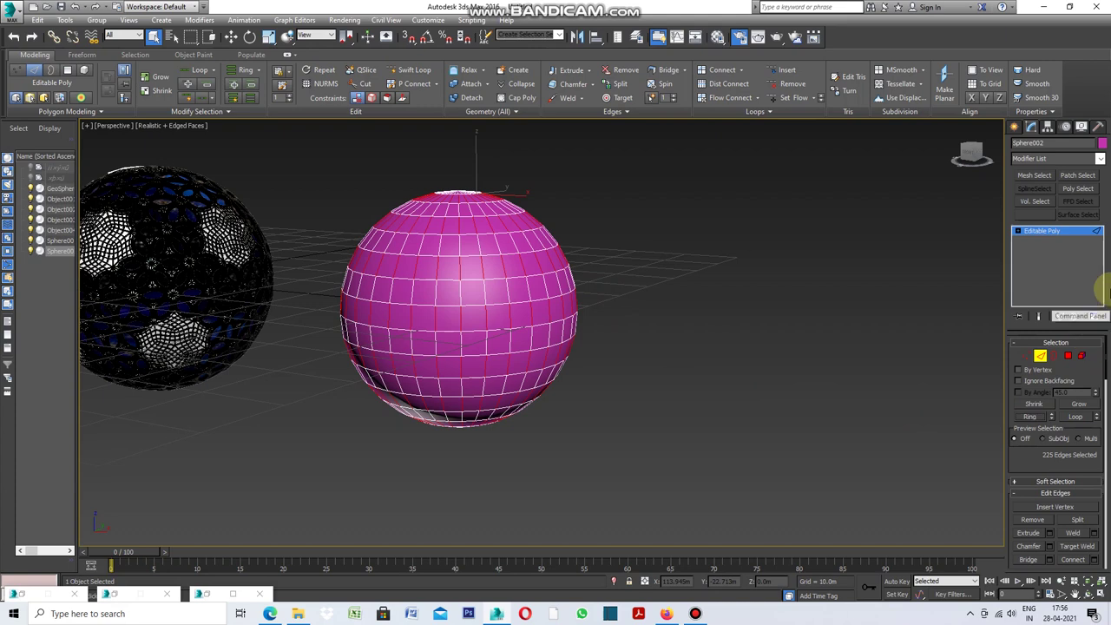
click(1070, 355)
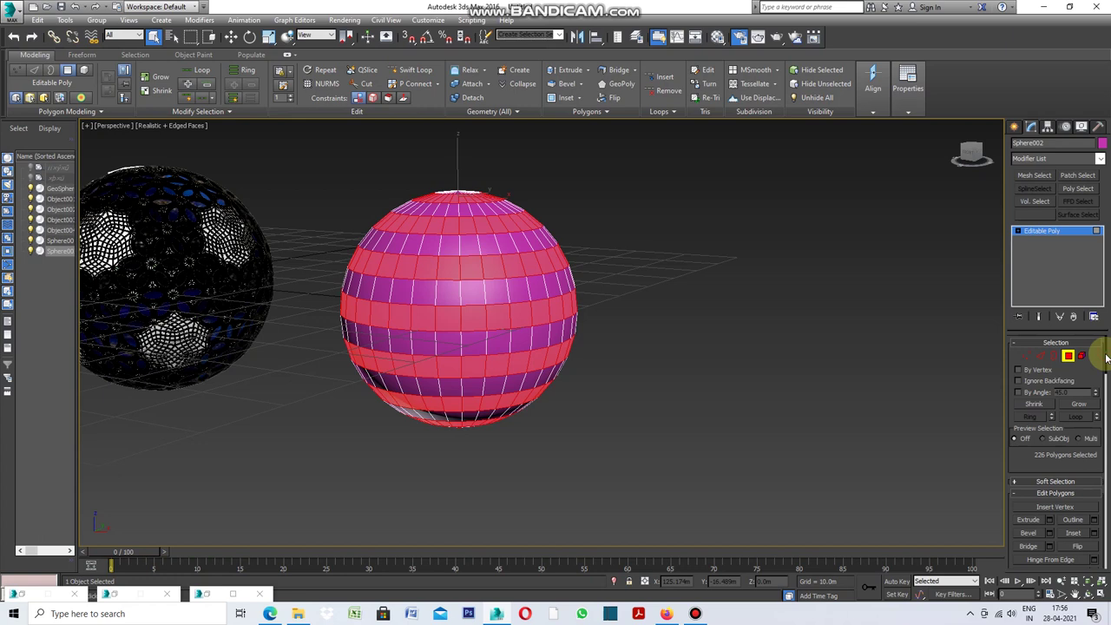
Step: Detach the selected polygon bands from Sphere002 as Object005 and bring up the Object Color dialog
drag(1105, 356, 1104, 395)
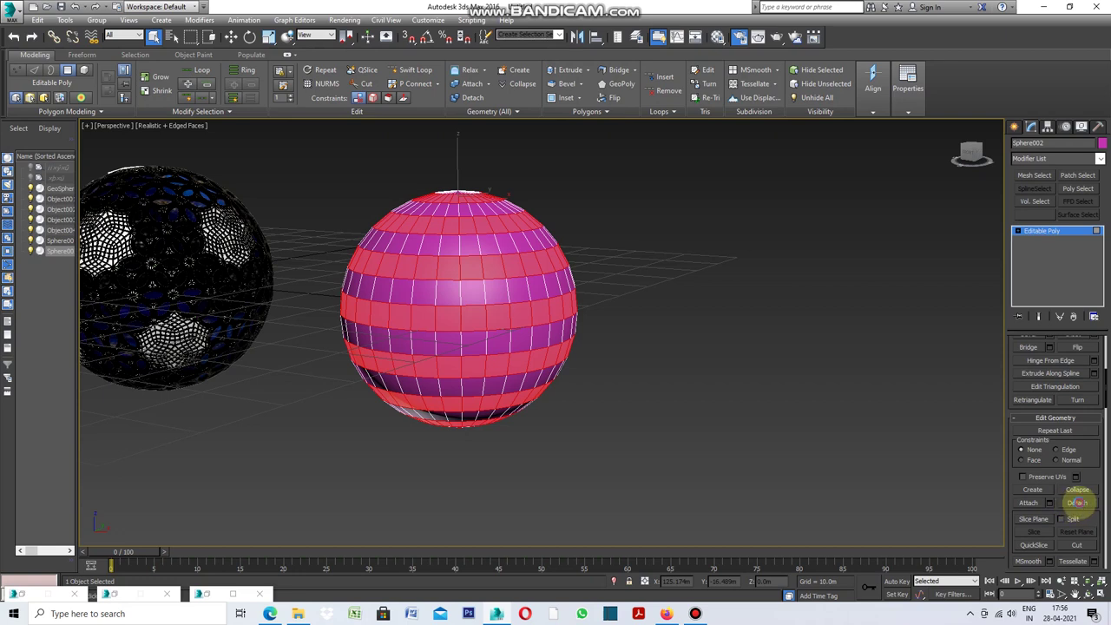
click(1077, 503)
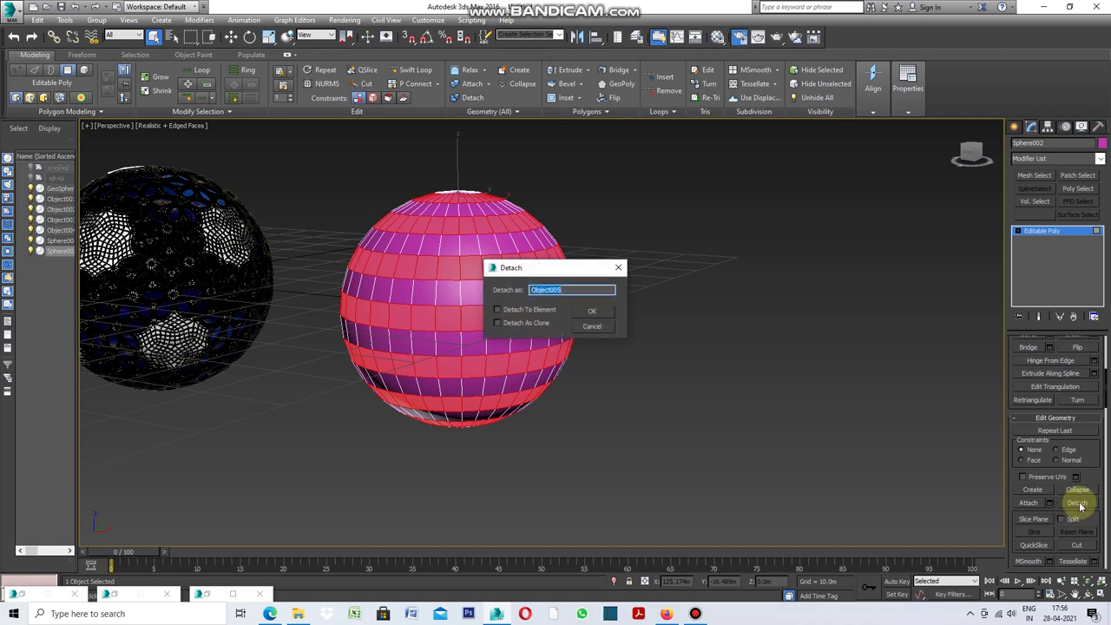
click(597, 314)
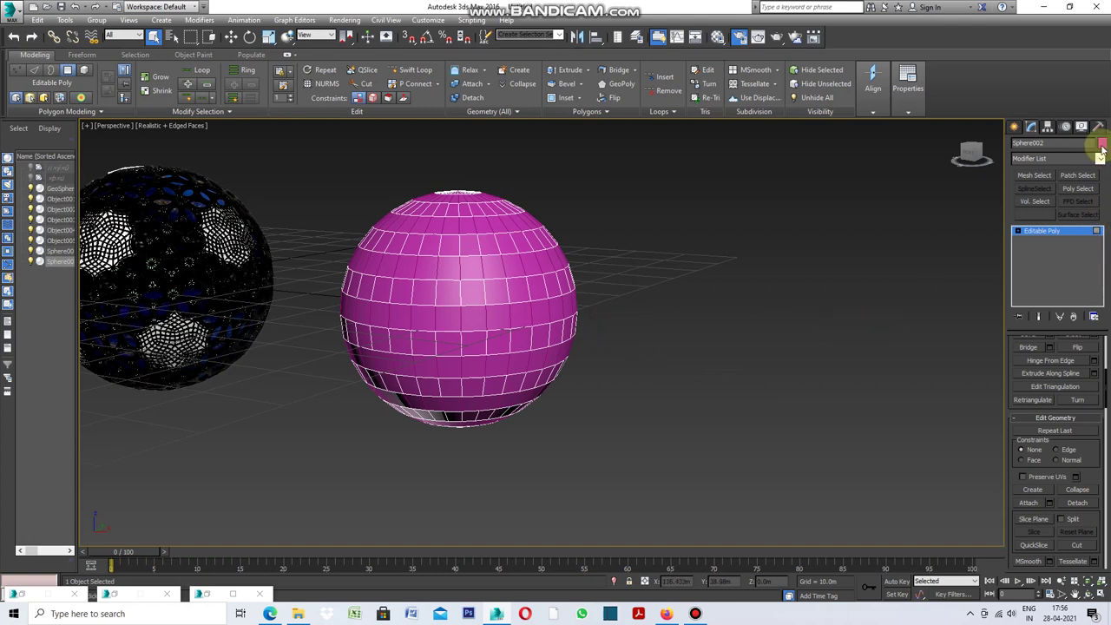
click(1102, 144)
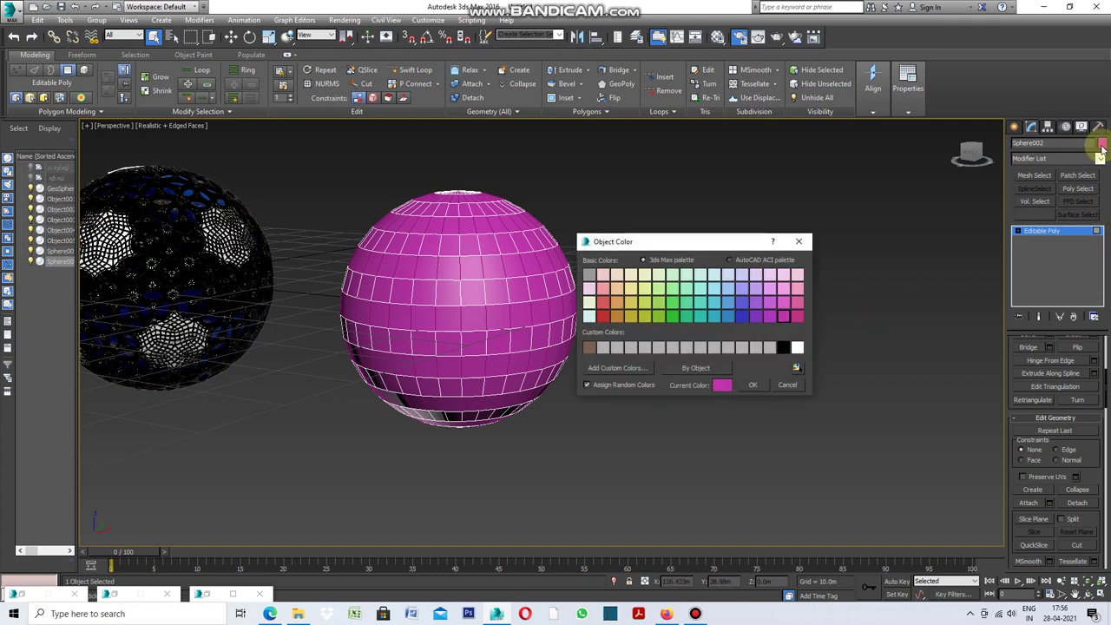
Step: Colour Sphere002 white in the Object Color dialog
click(798, 348)
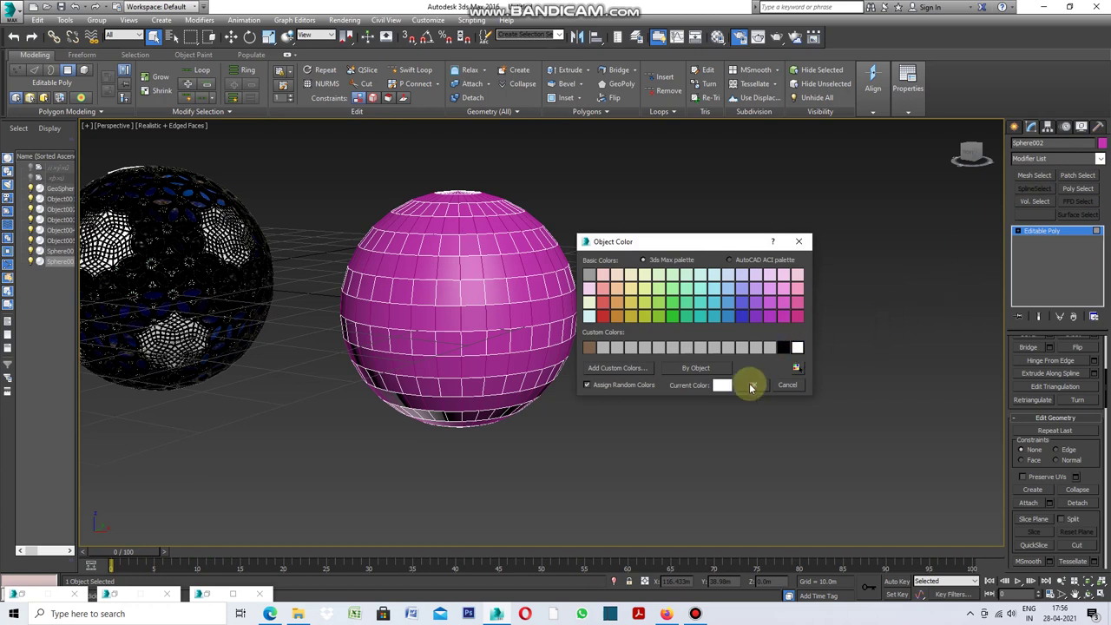
click(752, 385)
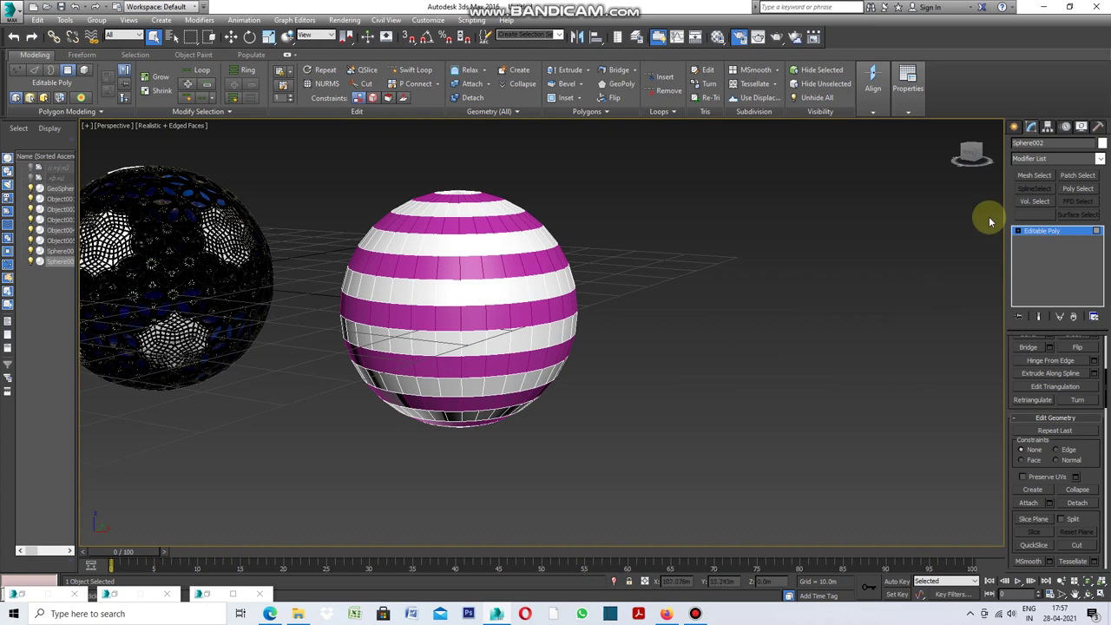
click(1101, 162)
Step: Add a Shell modifier with Outer Amount 1.0m to the white Sphere002 bands
drag(1100, 178, 1091, 392)
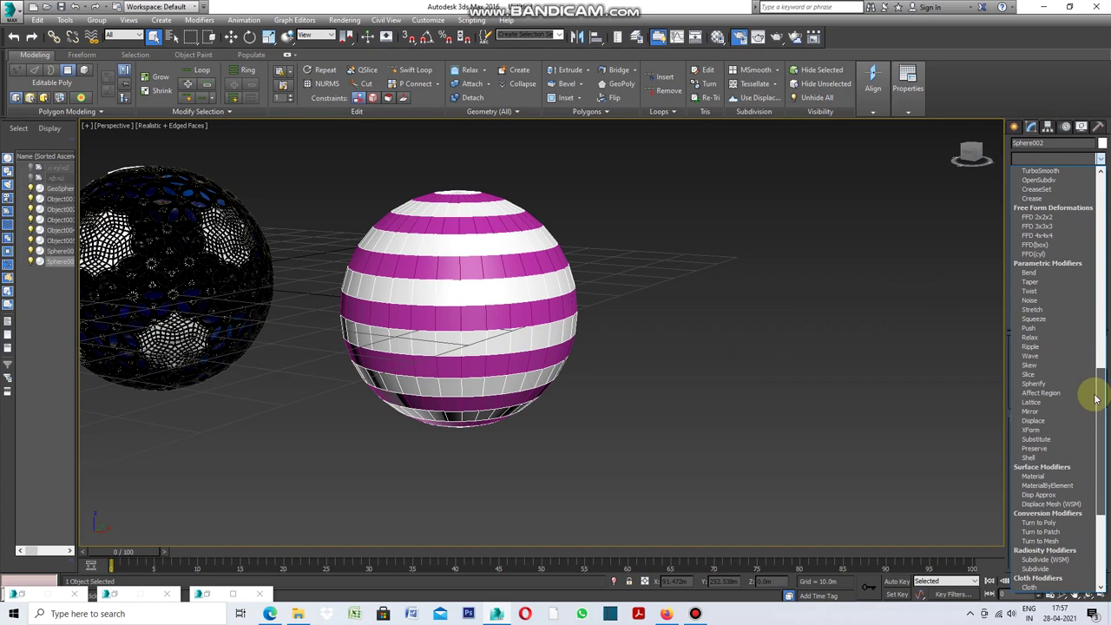
click(1037, 461)
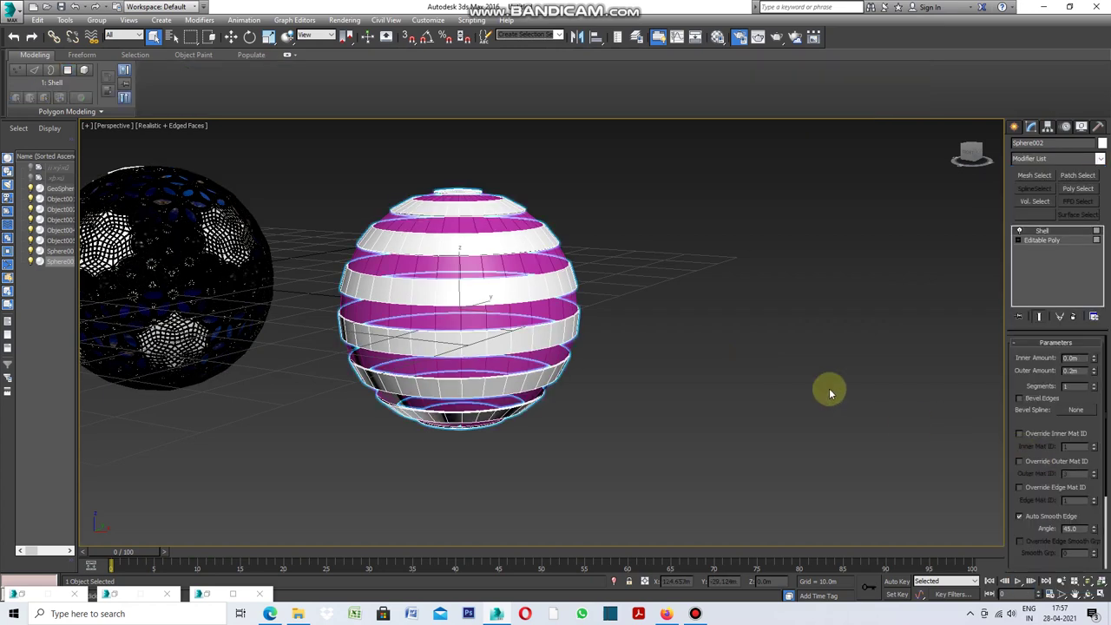
click(779, 380)
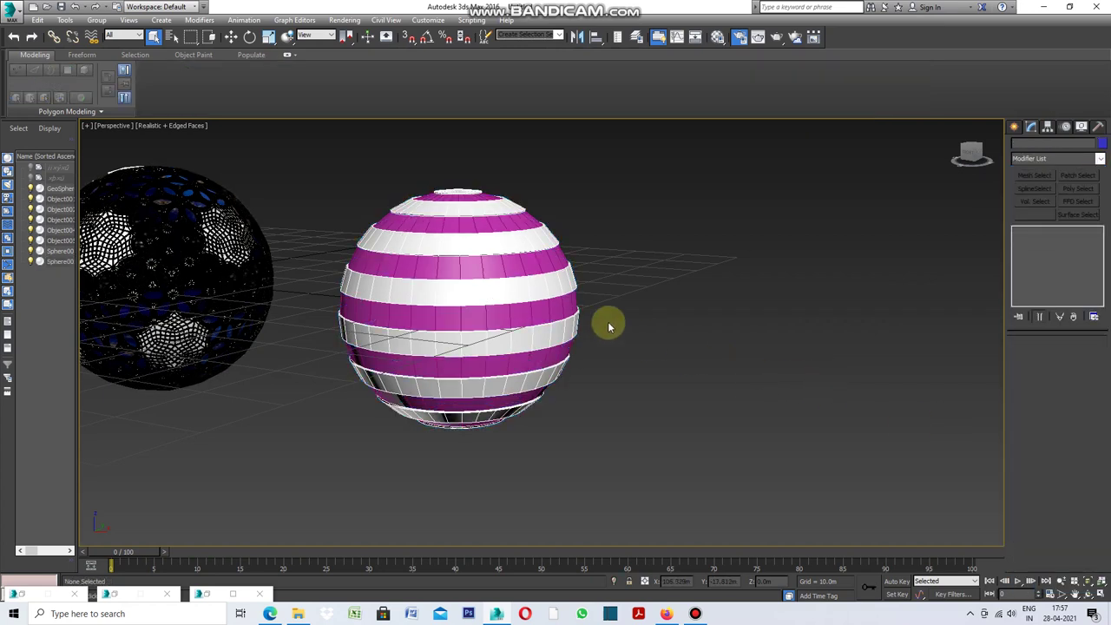
click(573, 286)
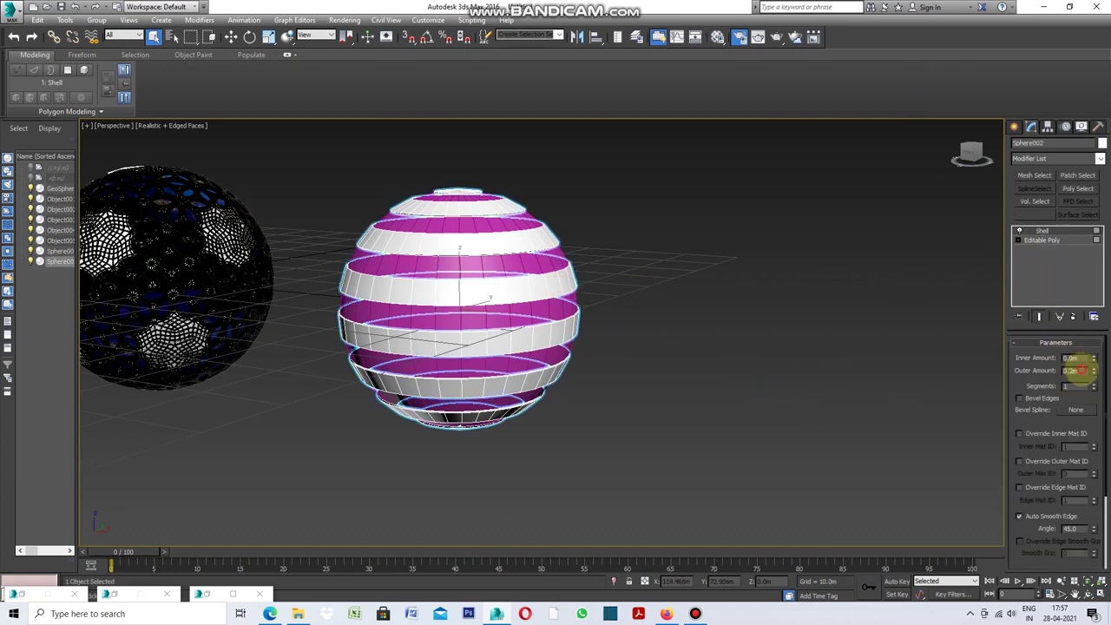
double_click(1070, 371)
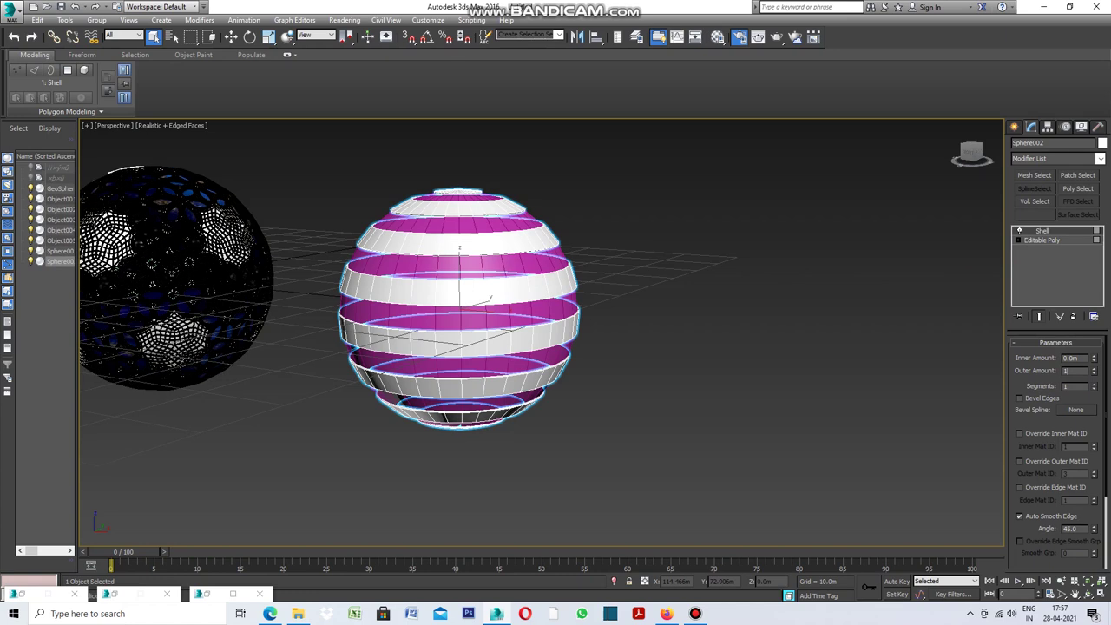
text(1)
key(Return)
click(785, 371)
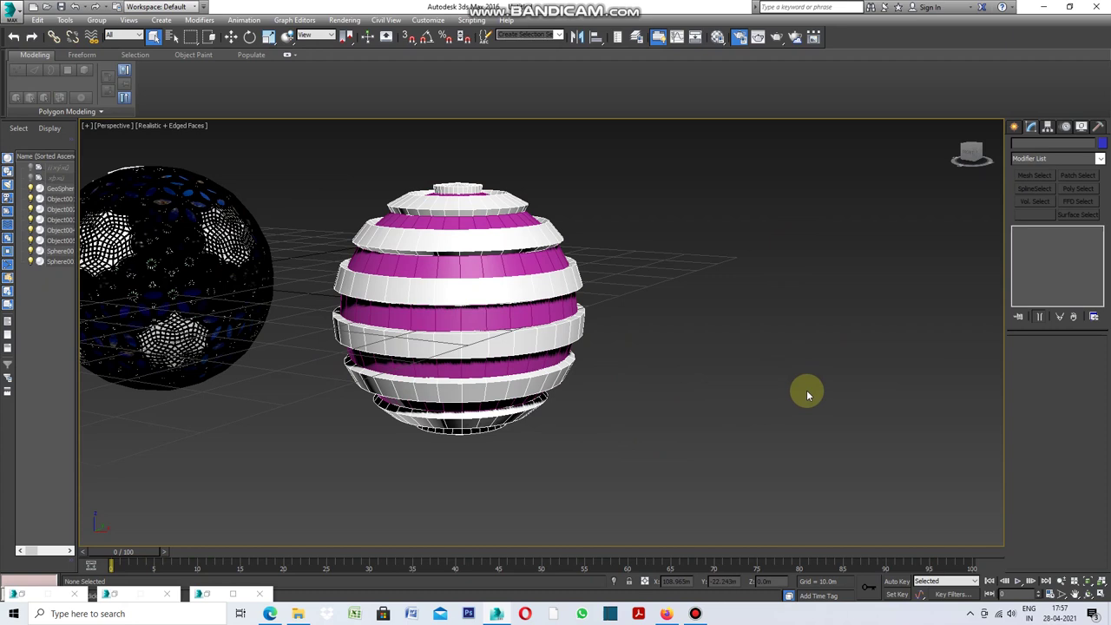
drag(497, 270, 486, 263)
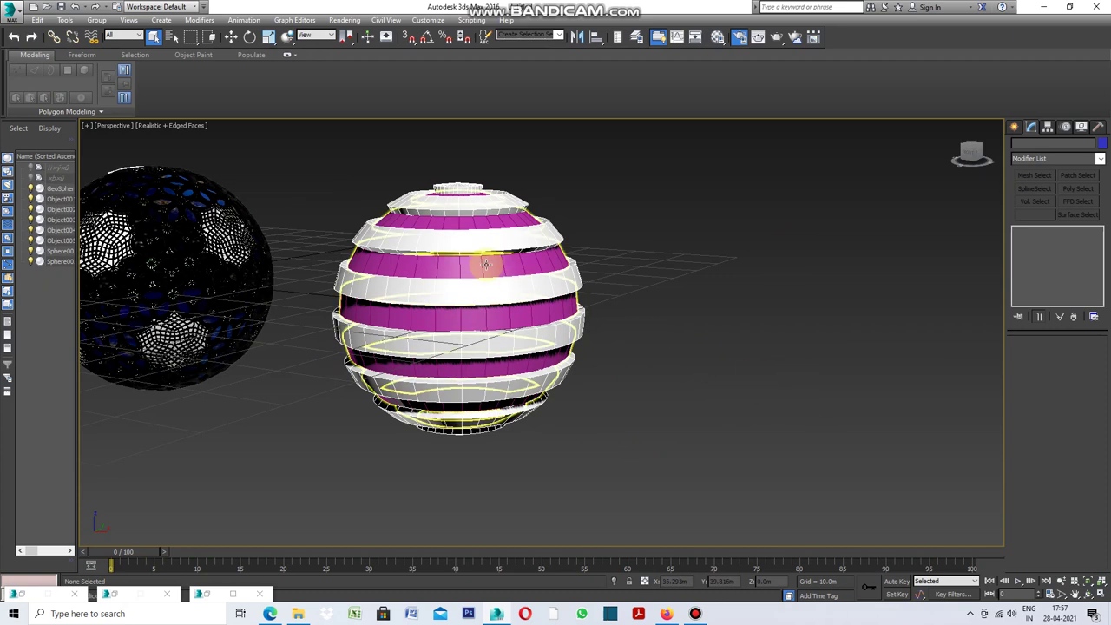
click(486, 264)
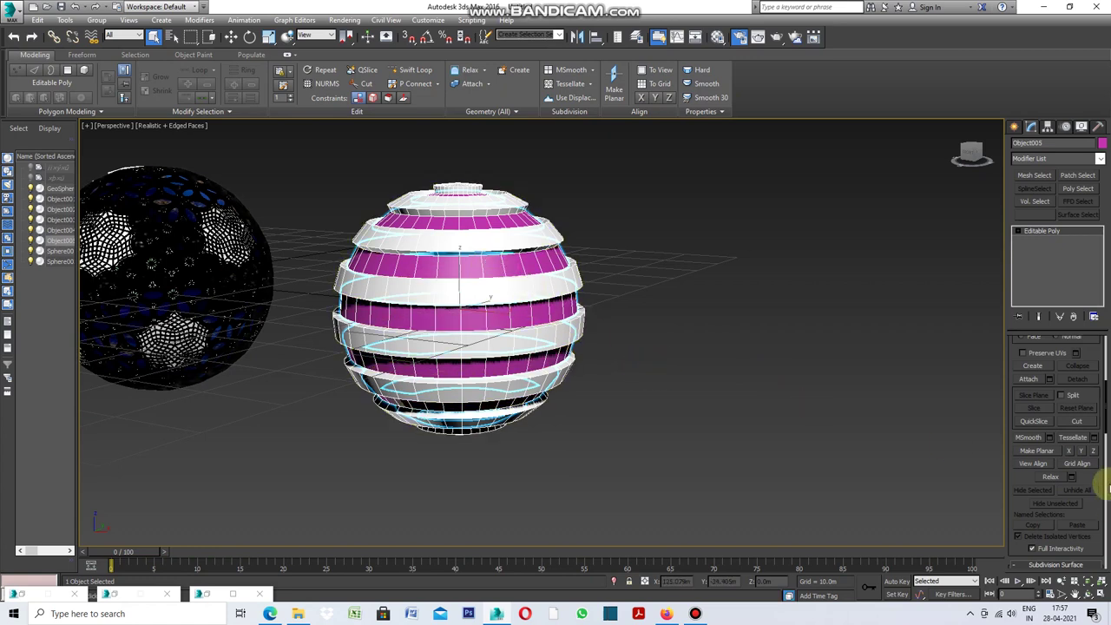
Step: Apply a diagonal crisscross Generate Topology pattern to Object005's magenta bands
drag(1106, 414, 1106, 347)
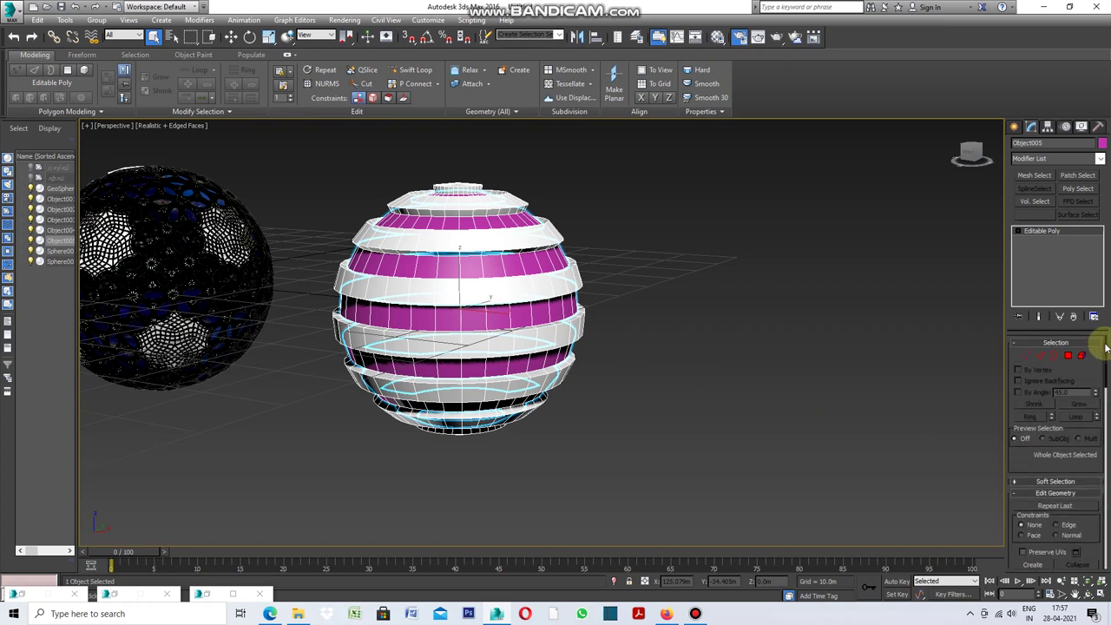
click(1041, 356)
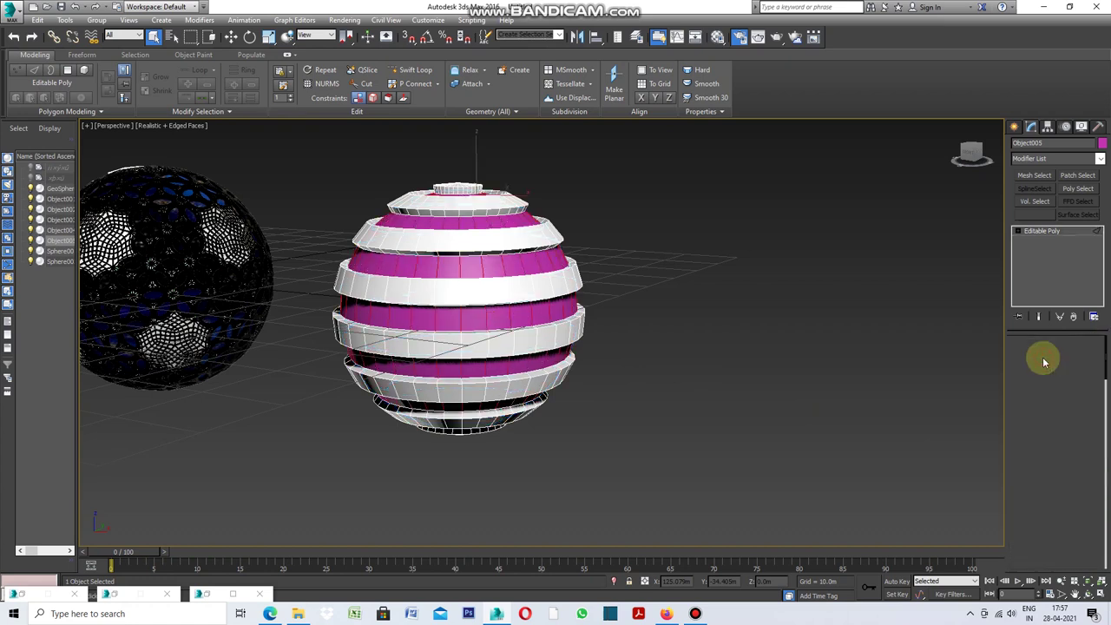
click(460, 268)
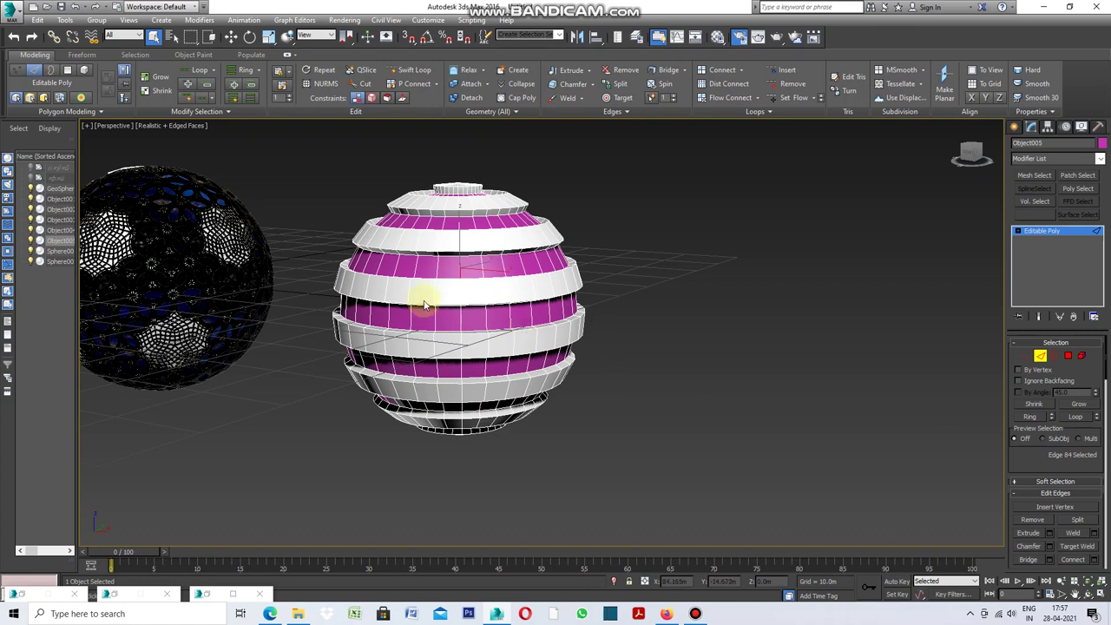
click(101, 114)
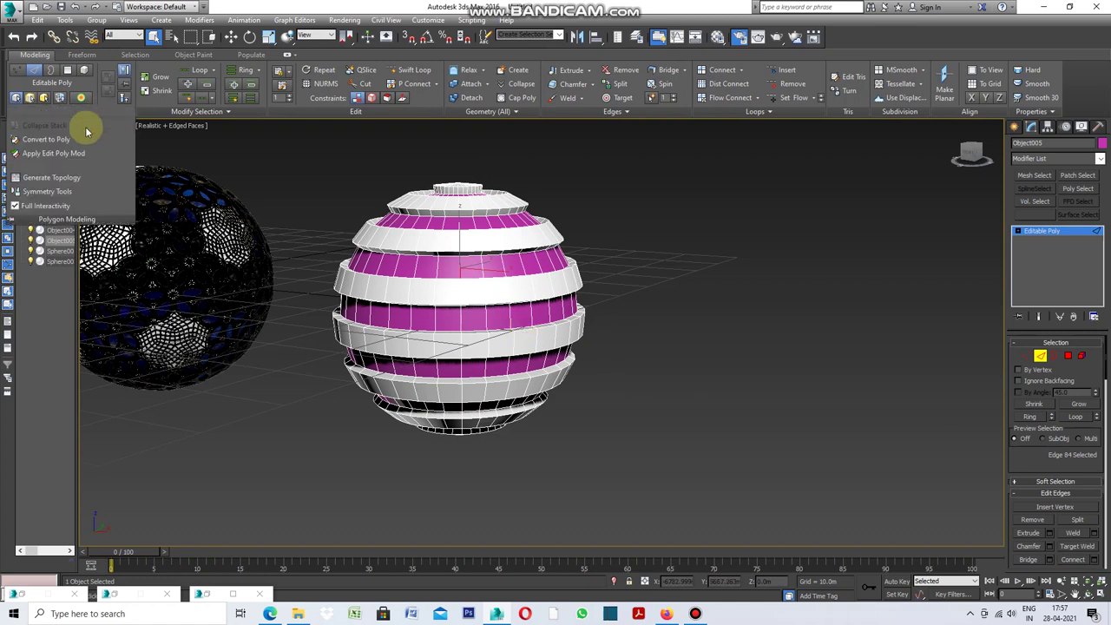
click(65, 180)
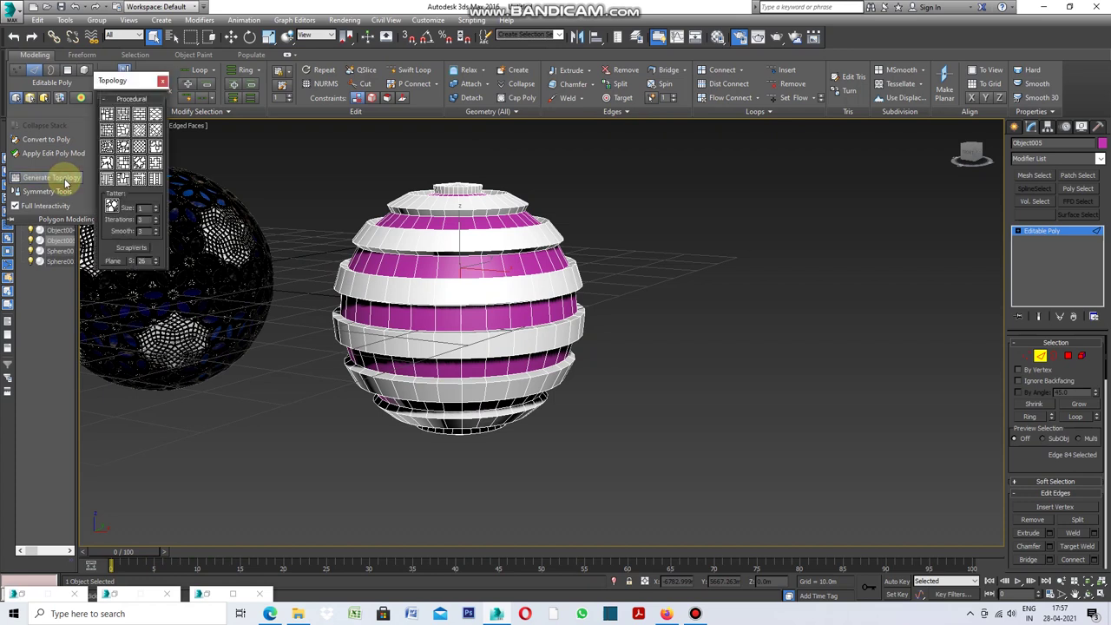
click(138, 146)
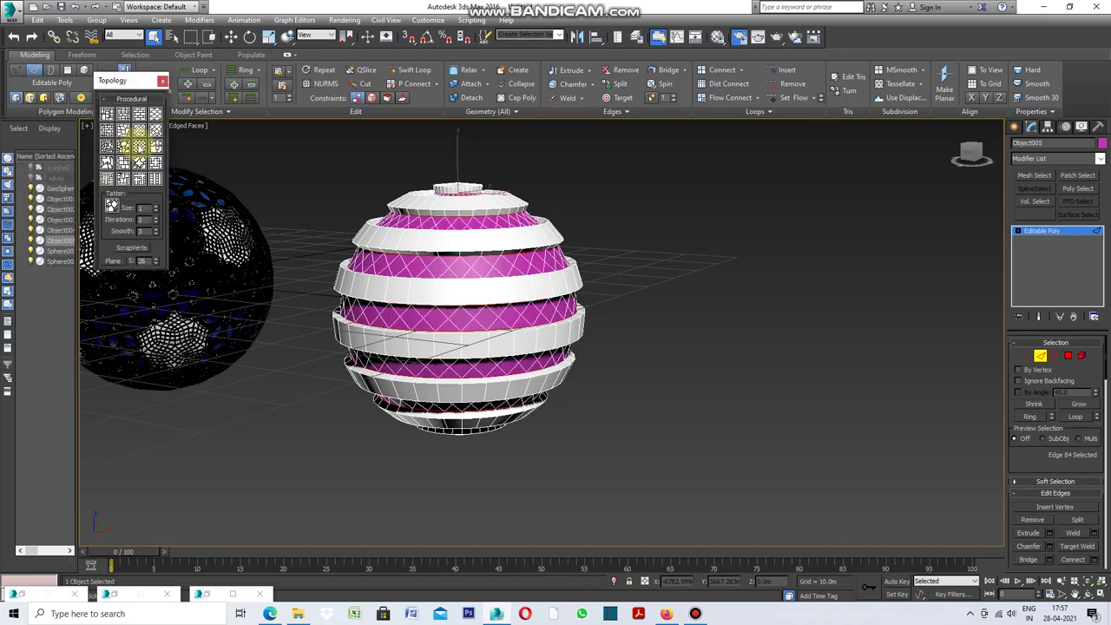
click(162, 81)
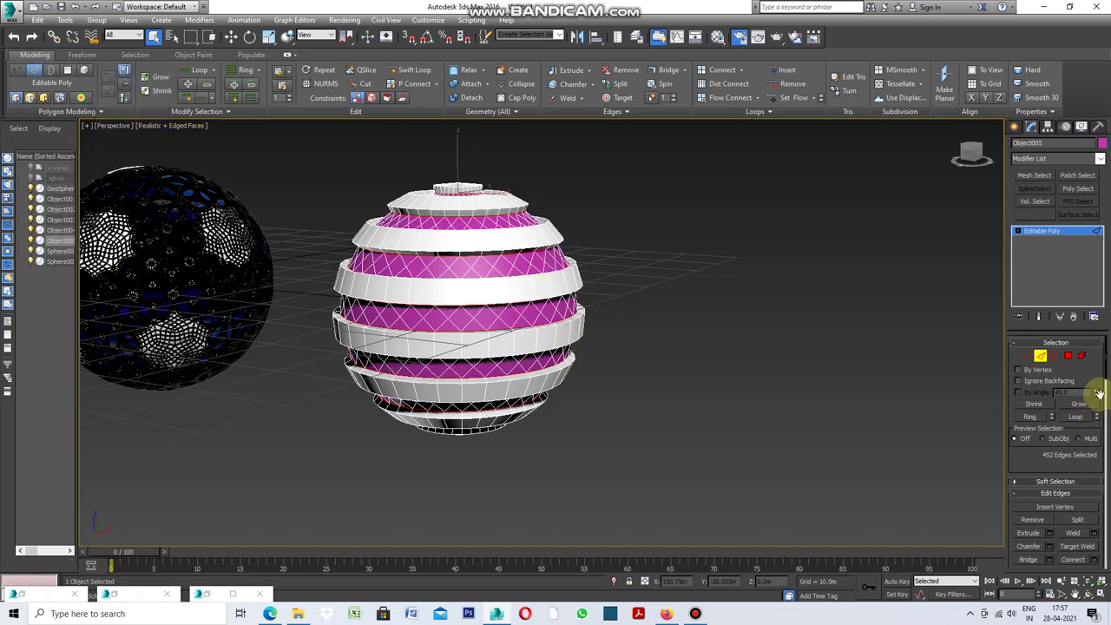
click(1069, 358)
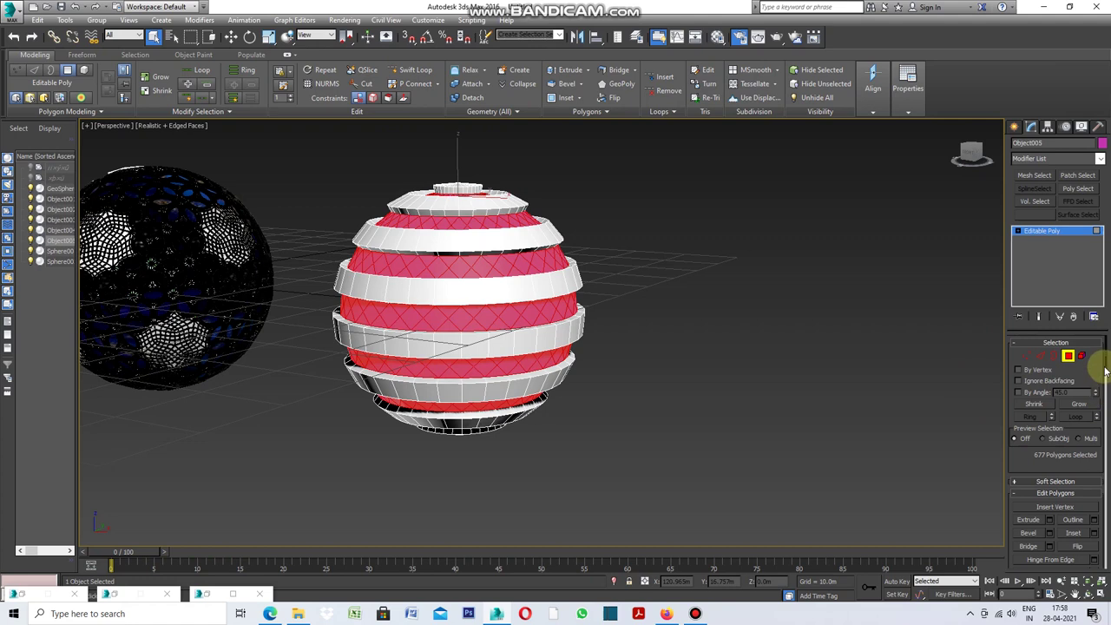
Step: Inset each selected stripe face of Object005 by polygon with a 0.05m amount
scroll(1105, 378, down, 1)
drag(1106, 378, 1106, 395)
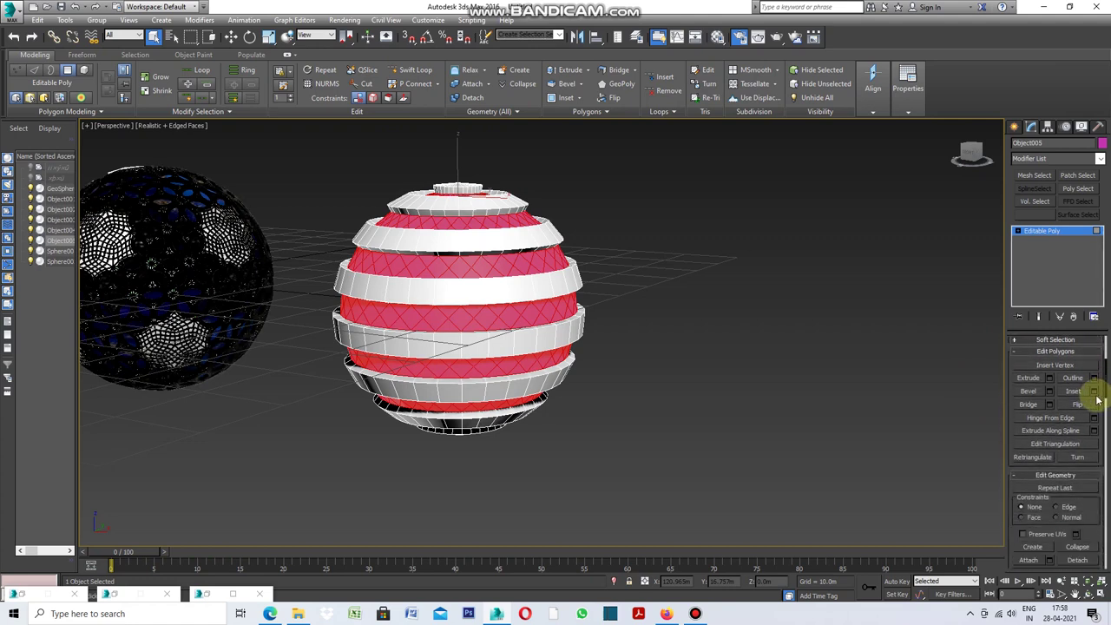
click(1093, 392)
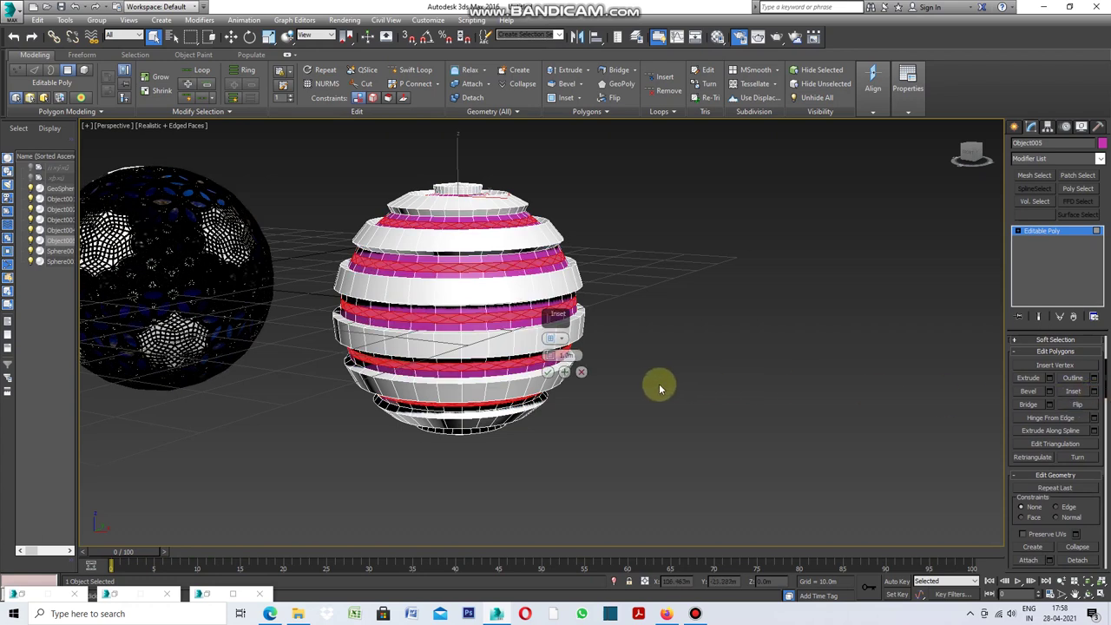
click(560, 340)
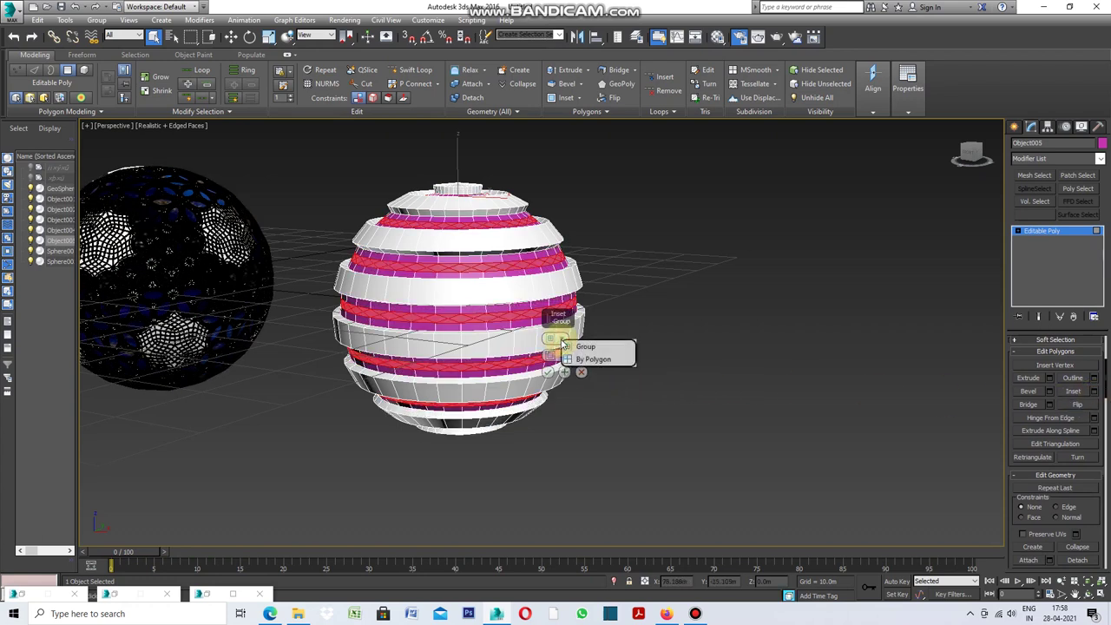
click(592, 361)
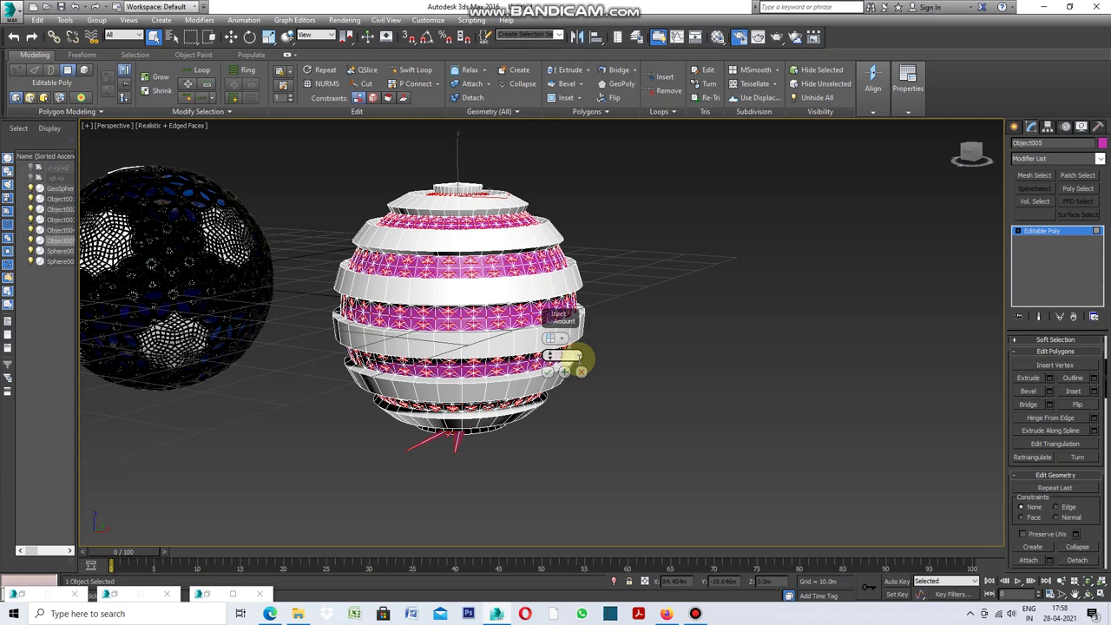
key(Return)
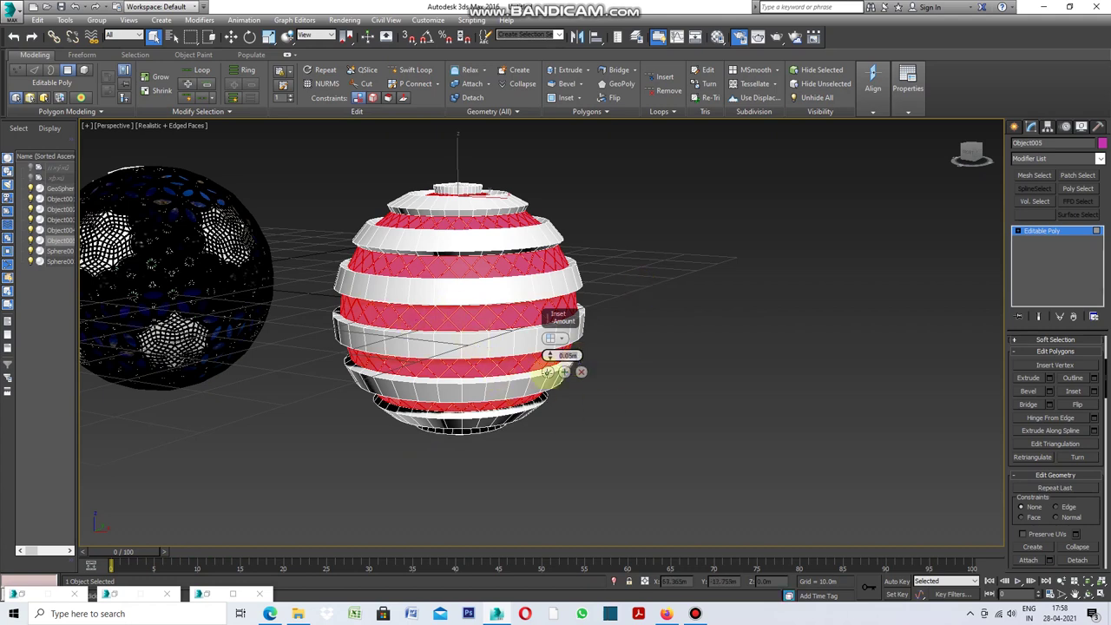
click(548, 372)
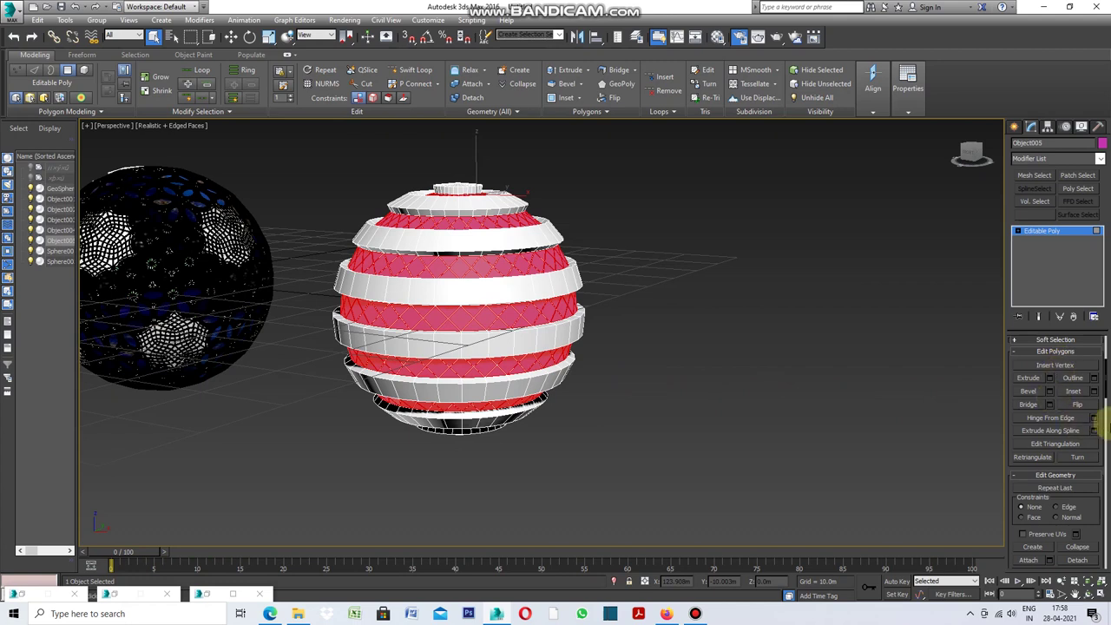
Step: Detach the inset diamond faces as Object006 and colour the remaining lattice white
click(1075, 560)
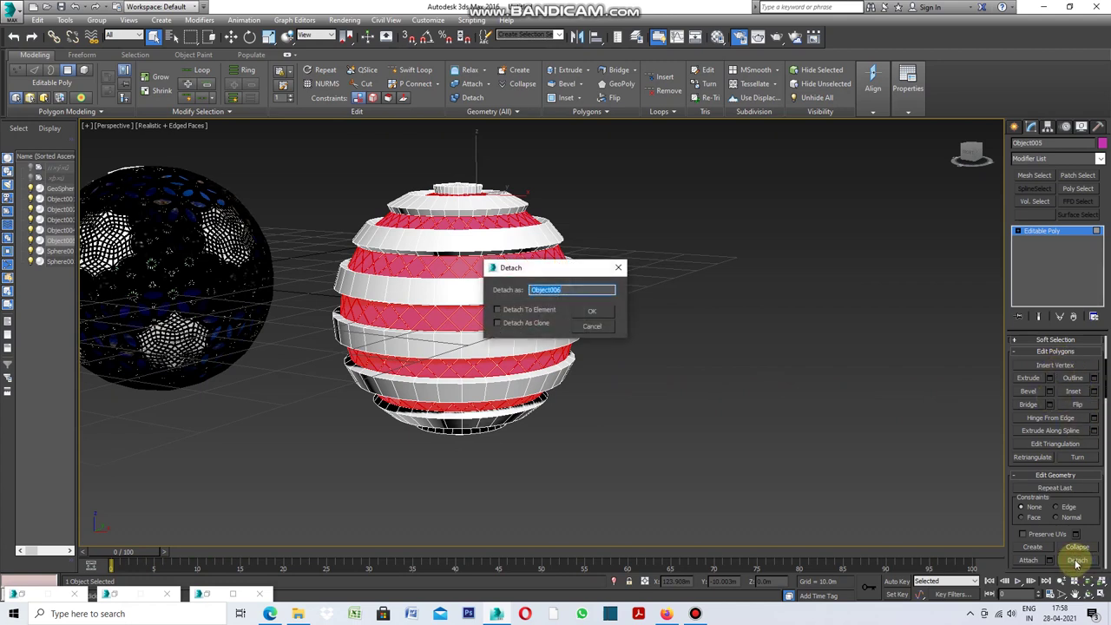
click(593, 313)
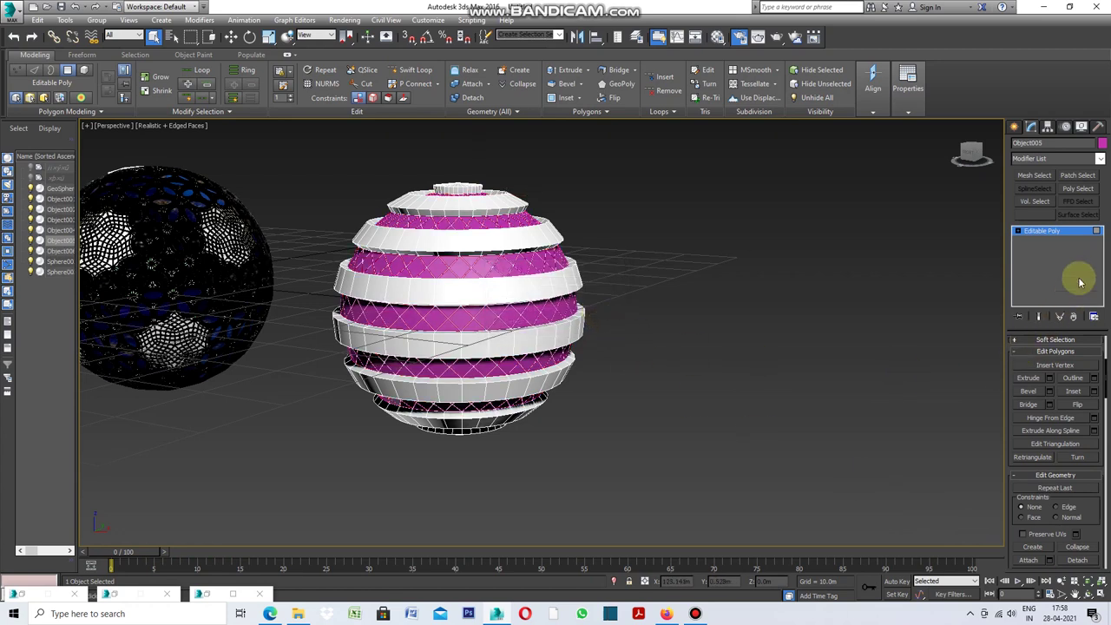
click(1102, 143)
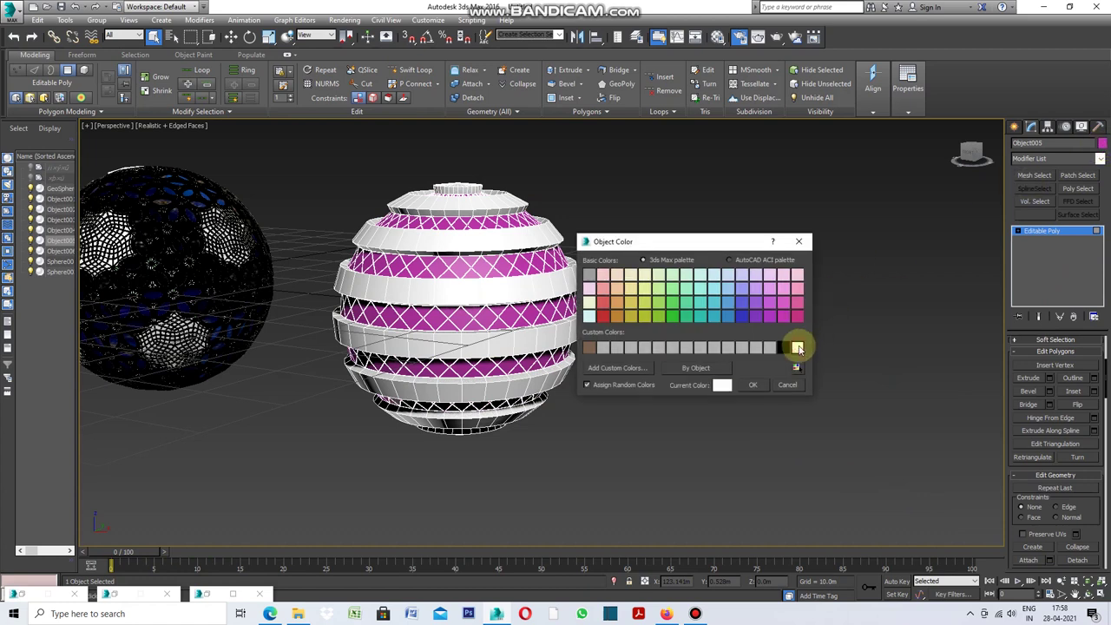
click(750, 385)
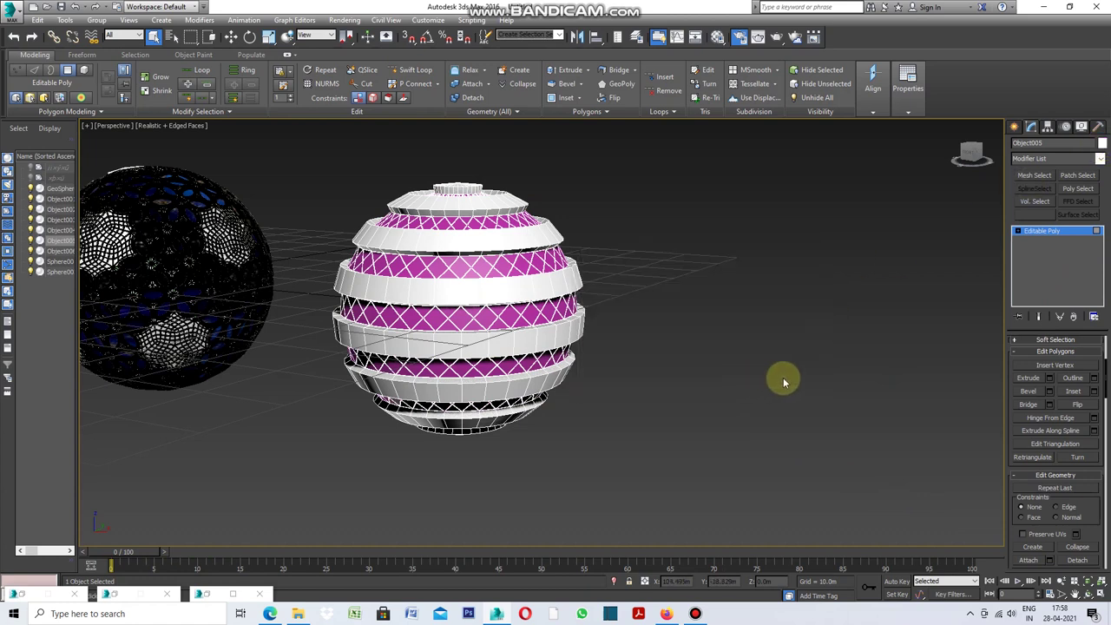
click(1100, 161)
Step: Add a Shell modifier to Object005 with a 0.2m outer amount and reselect the sphere
drag(1103, 218, 1107, 401)
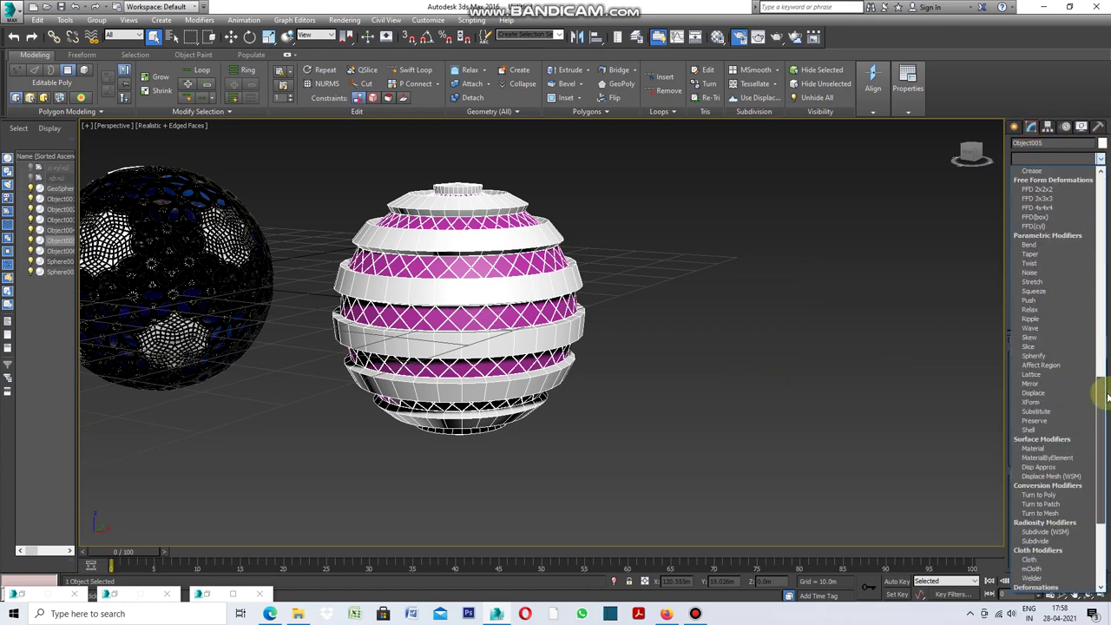
click(1054, 429)
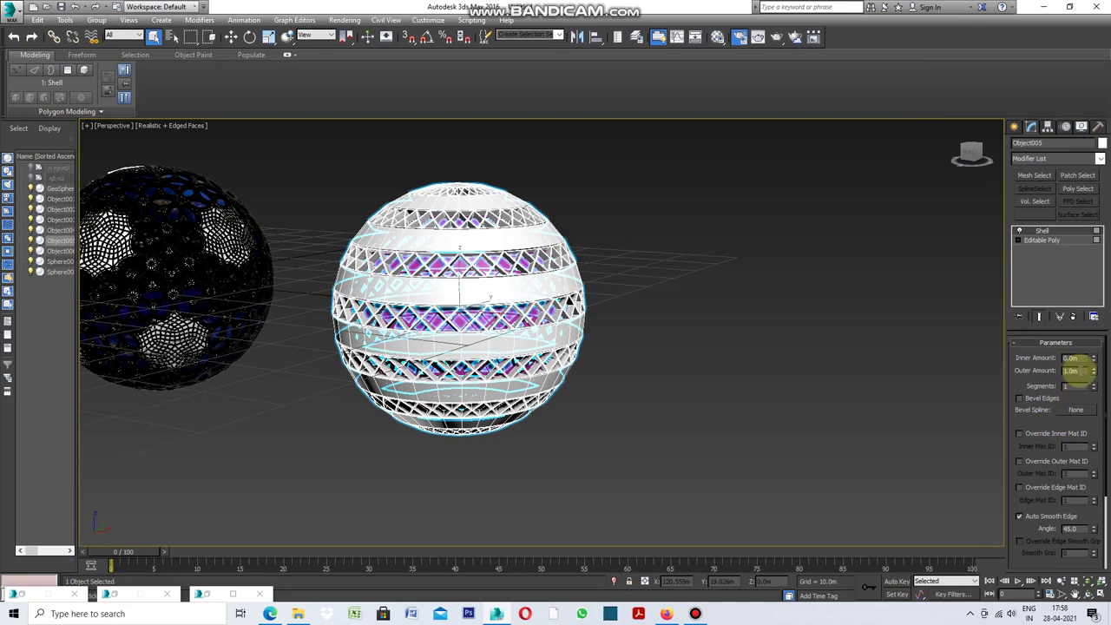
text(1.5)
key(Return)
drag(1079, 371, 1079, 364)
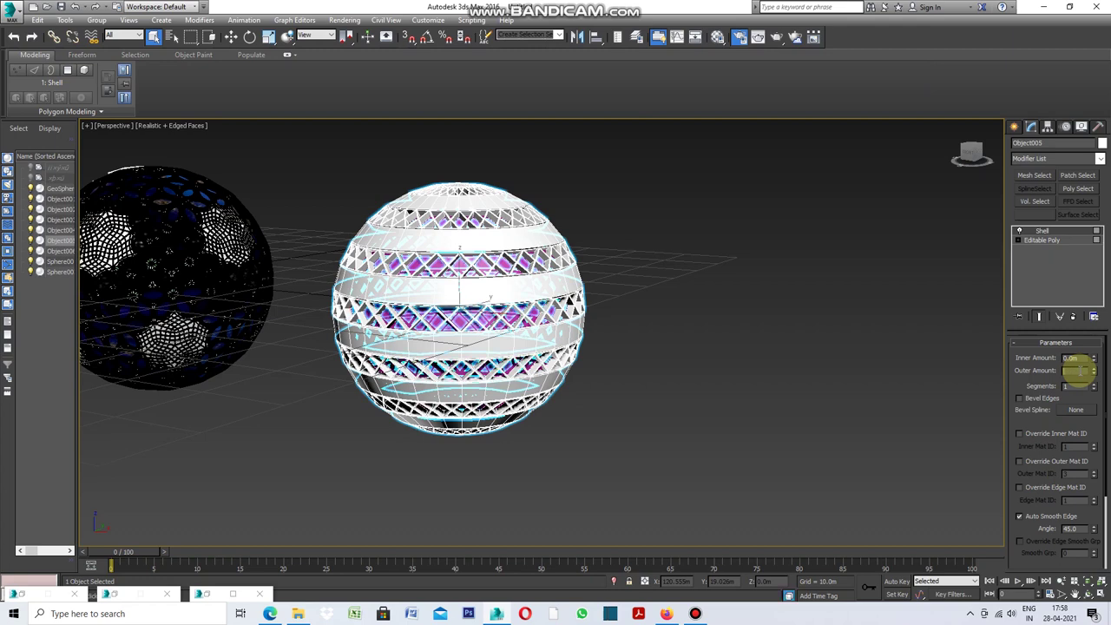
text(0.2)
key(Return)
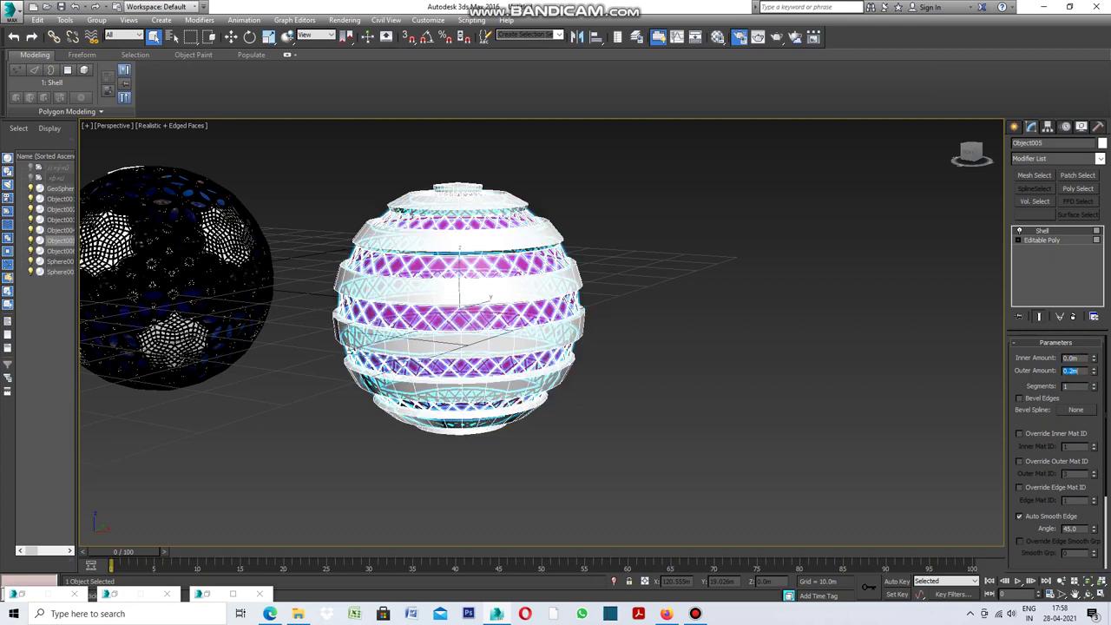
click(719, 381)
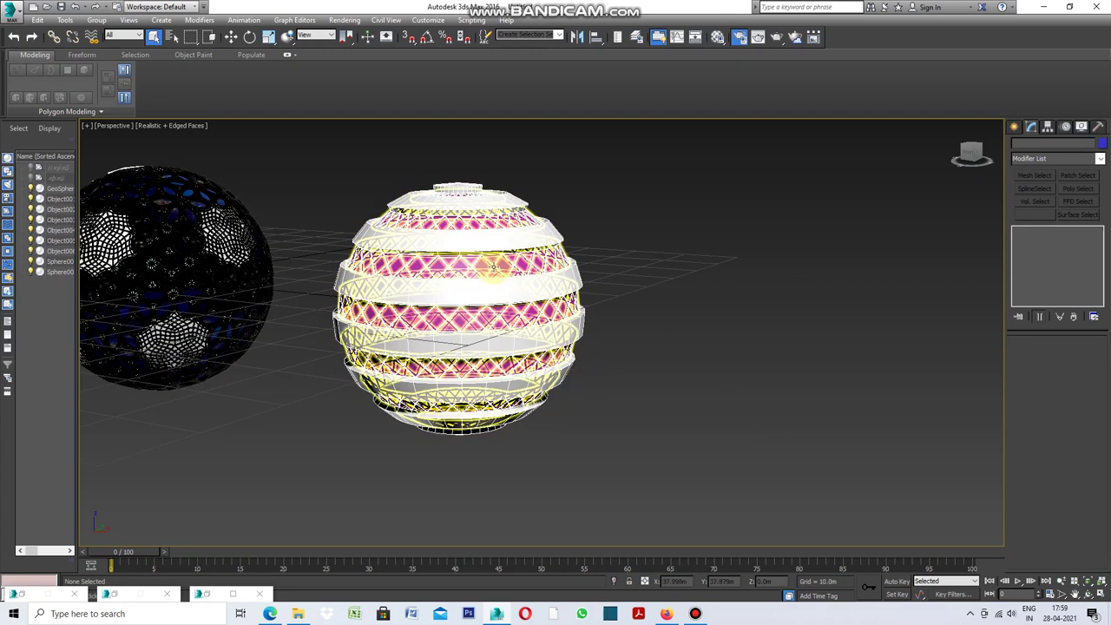
click(495, 265)
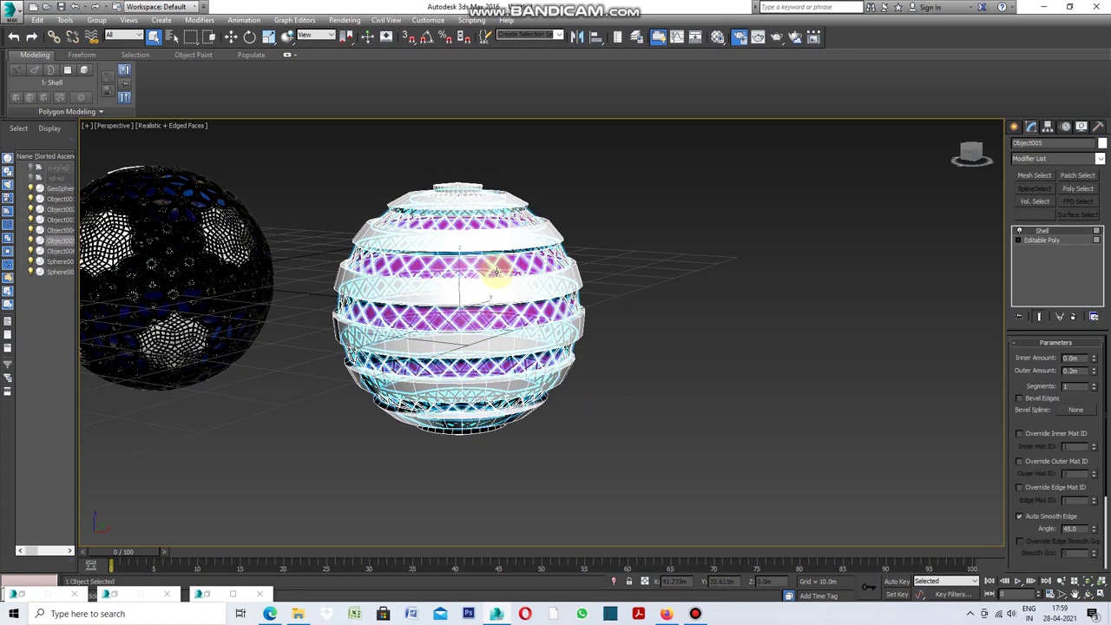
click(1100, 159)
Step: Add a TurboSmooth modifier to Object005 and preview the rounded lattice
drag(1099, 209, 1091, 395)
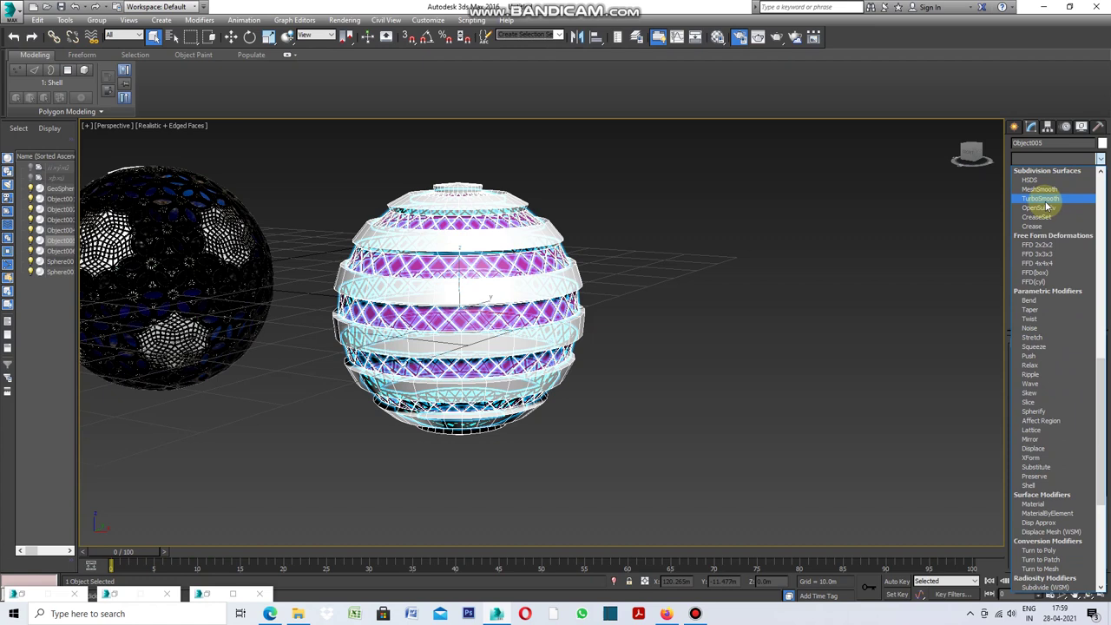
click(1045, 200)
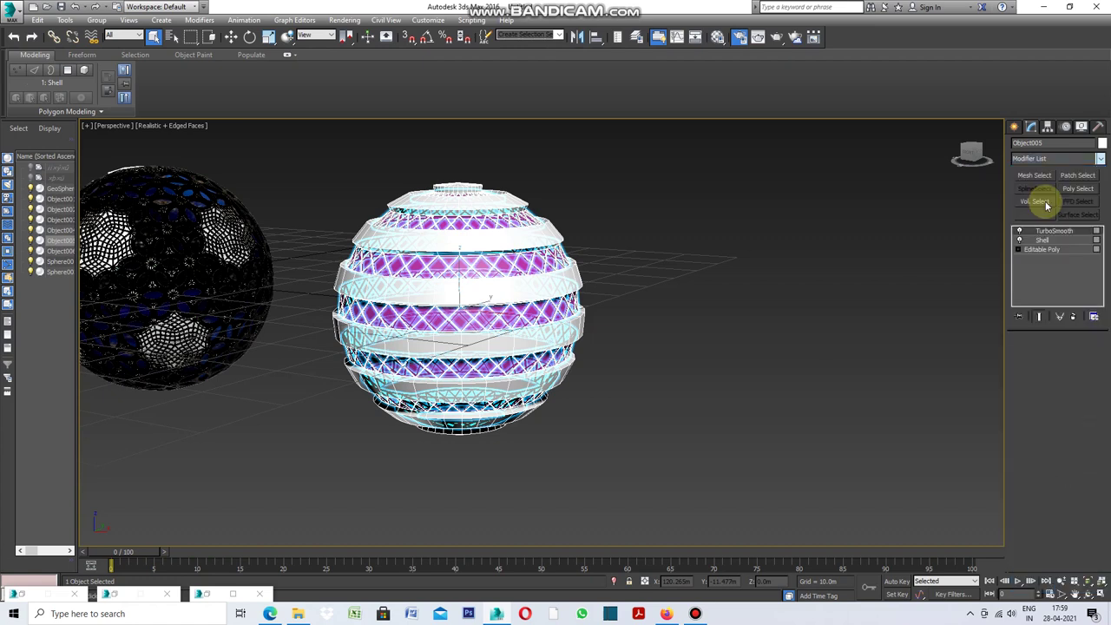
click(860, 382)
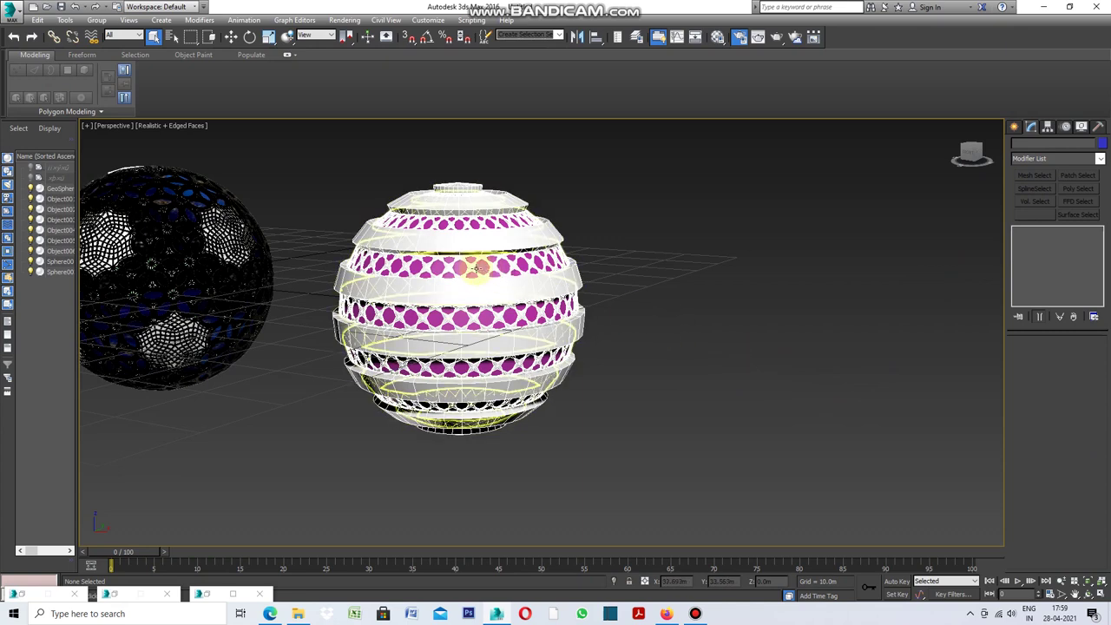
click(471, 264)
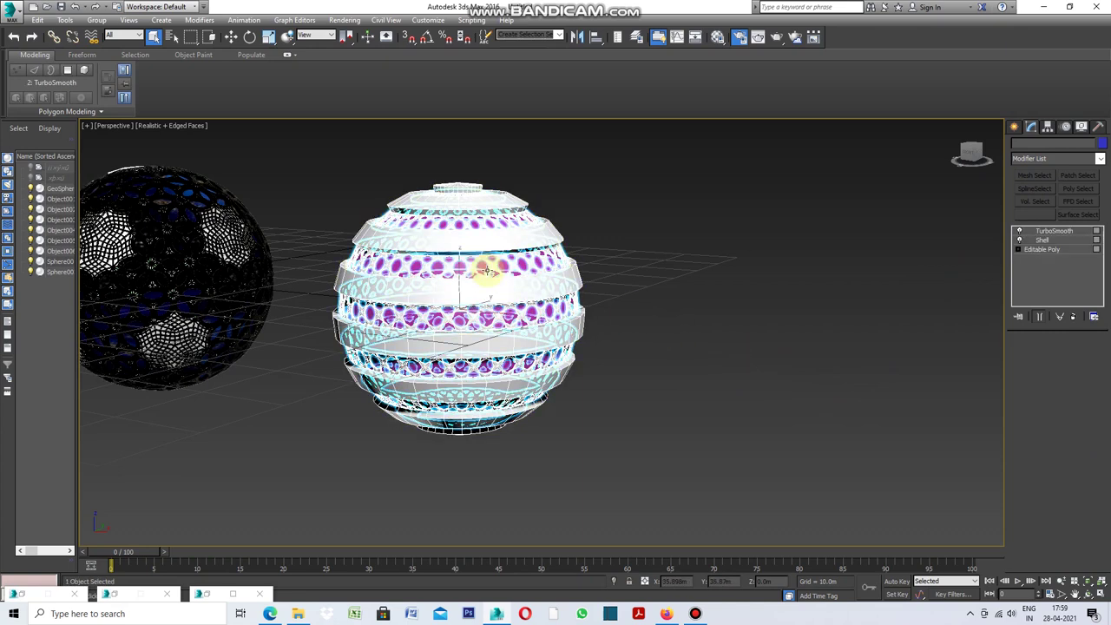
Step: Add a second TurboSmooth modifier so the lattice openings become smoother
click(1101, 159)
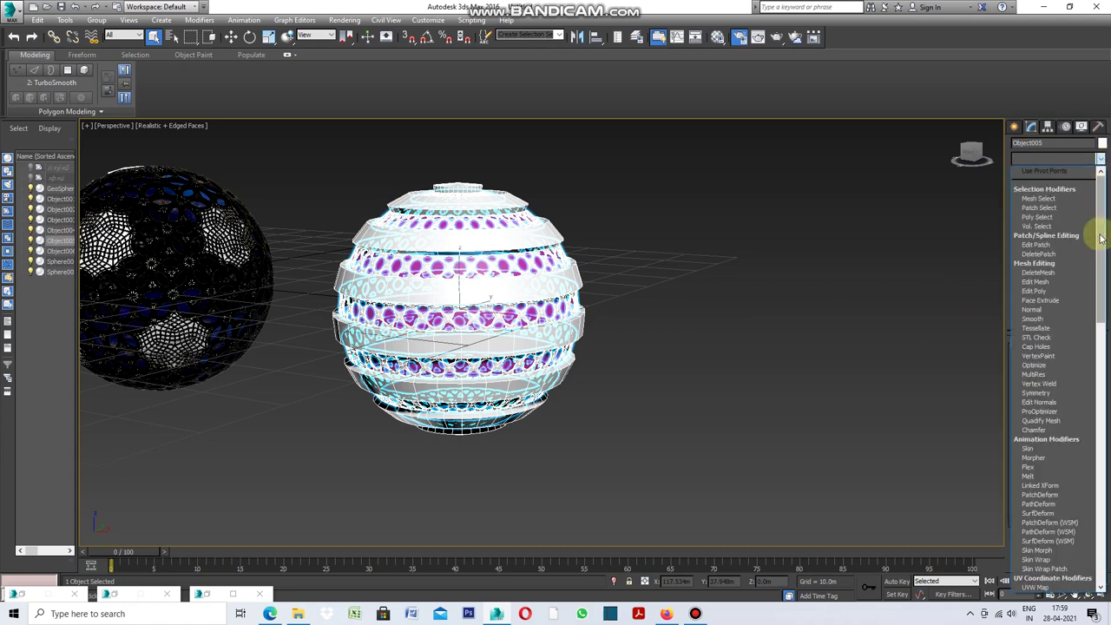
scroll(1098, 289, down, 5)
drag(1108, 289, 1107, 364)
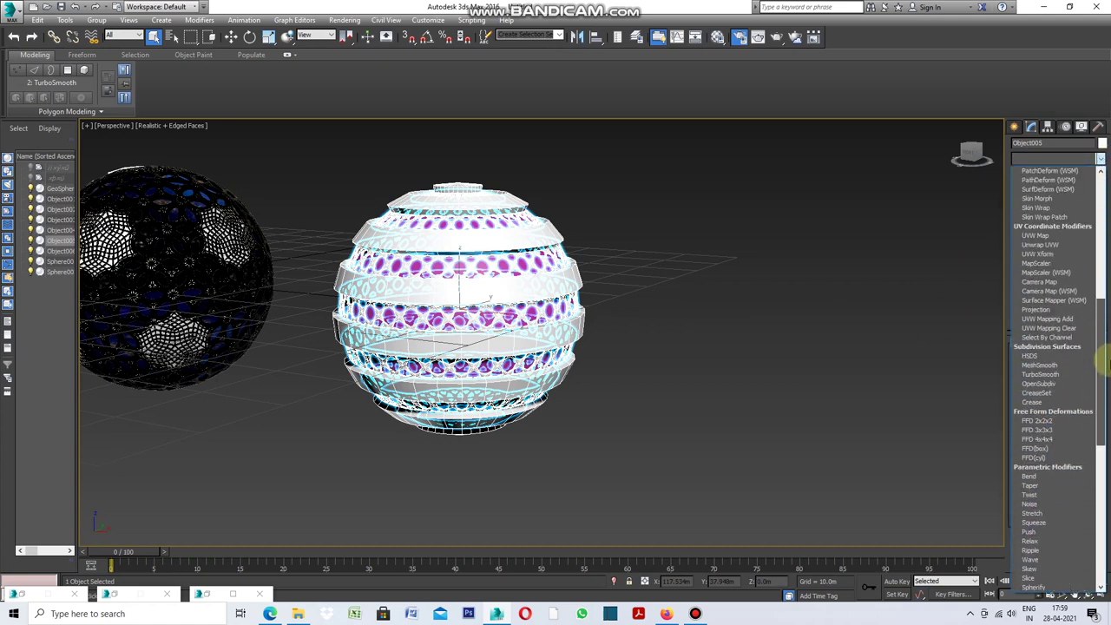
click(1059, 376)
click(926, 352)
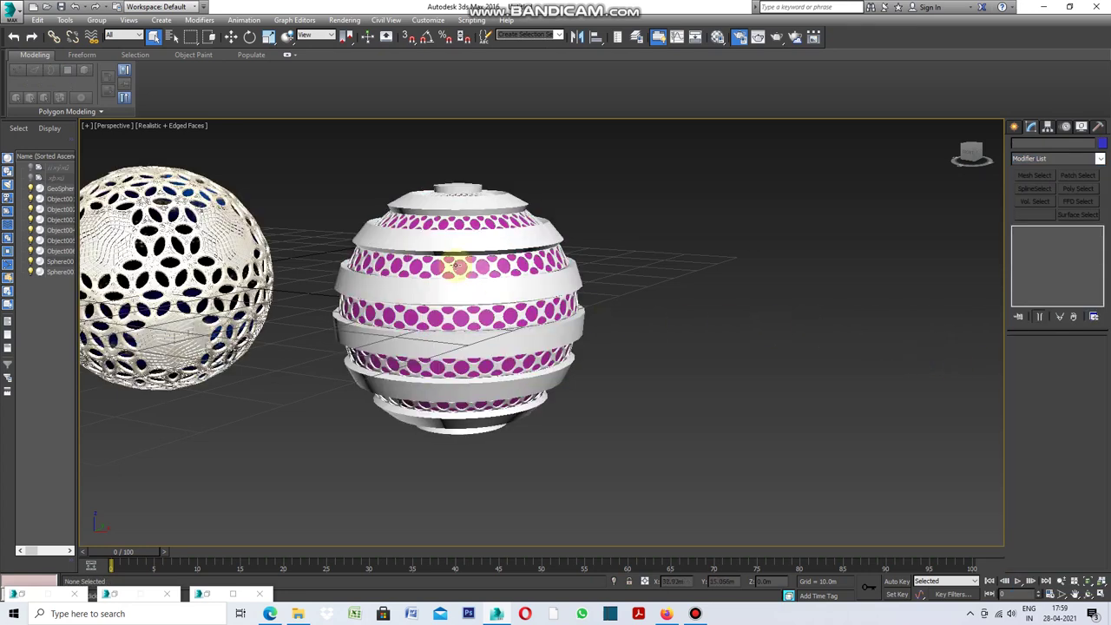
scroll(455, 265, up, 1)
scroll(441, 254, up, 3)
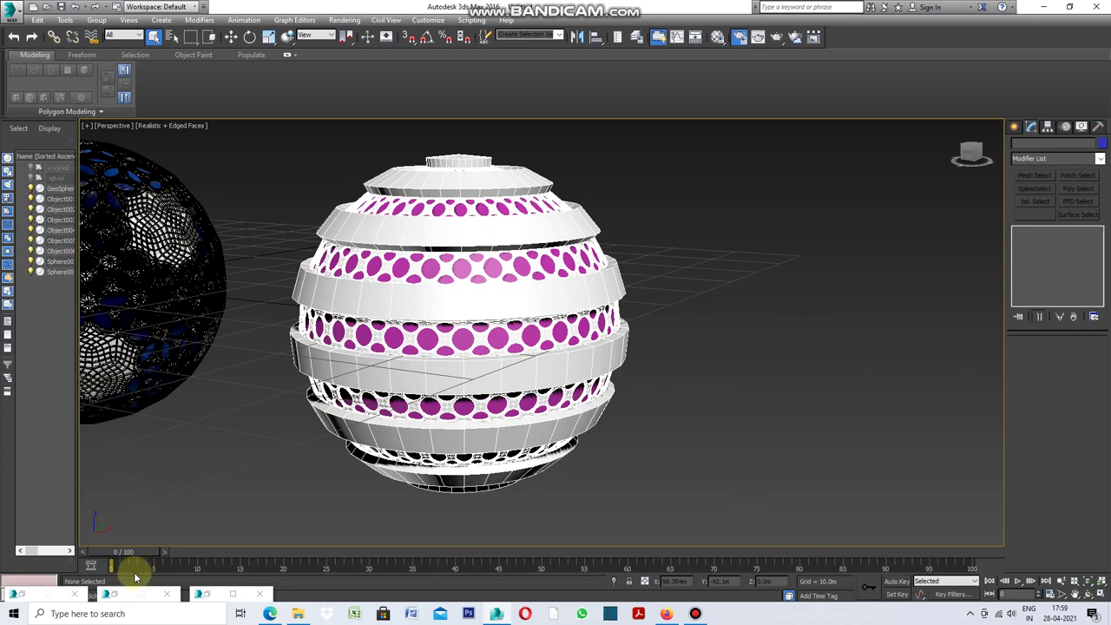
click(115, 597)
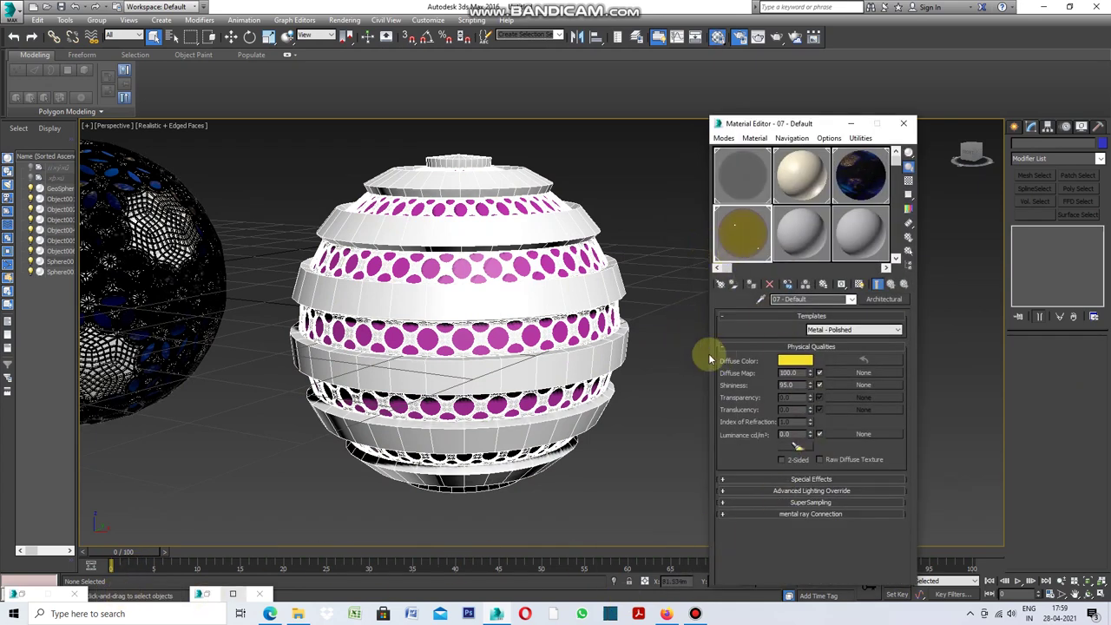
Step: Apply the yellow Metal-Polished material to Object005's lattice frame
drag(740, 247, 565, 330)
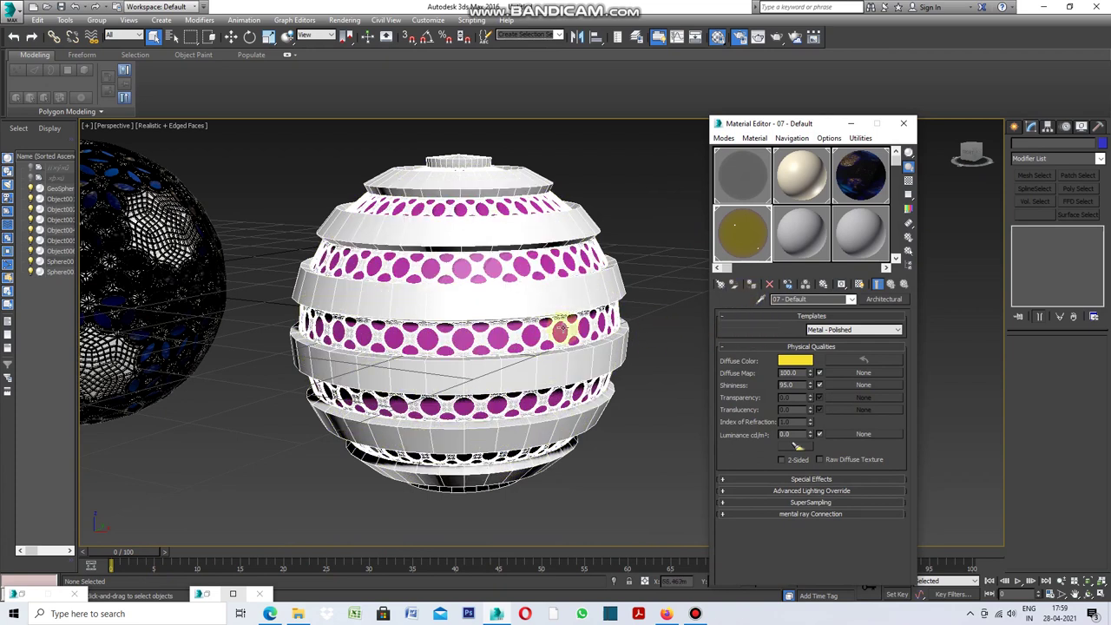
click(546, 332)
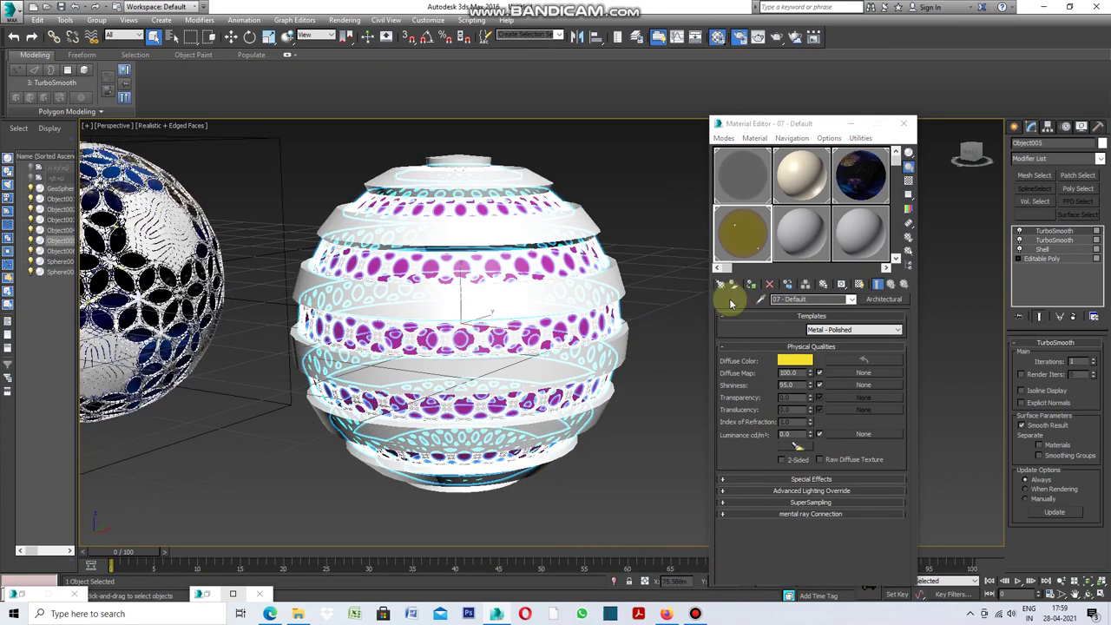
click(657, 316)
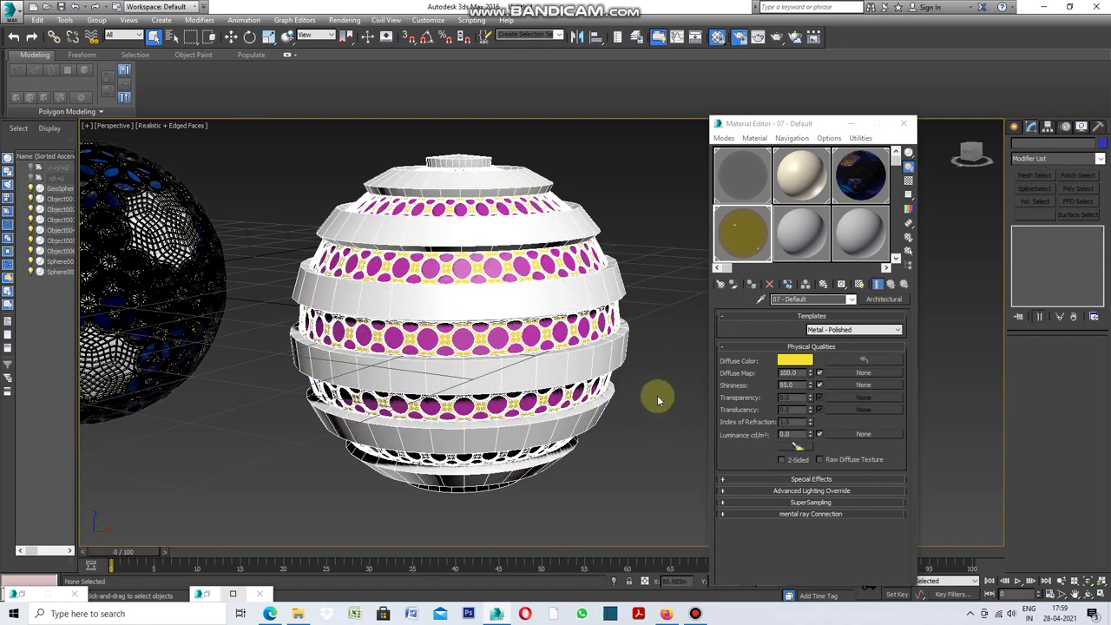
Step: Assign the Glass-Clear material to the detached Object006 patches
click(560, 331)
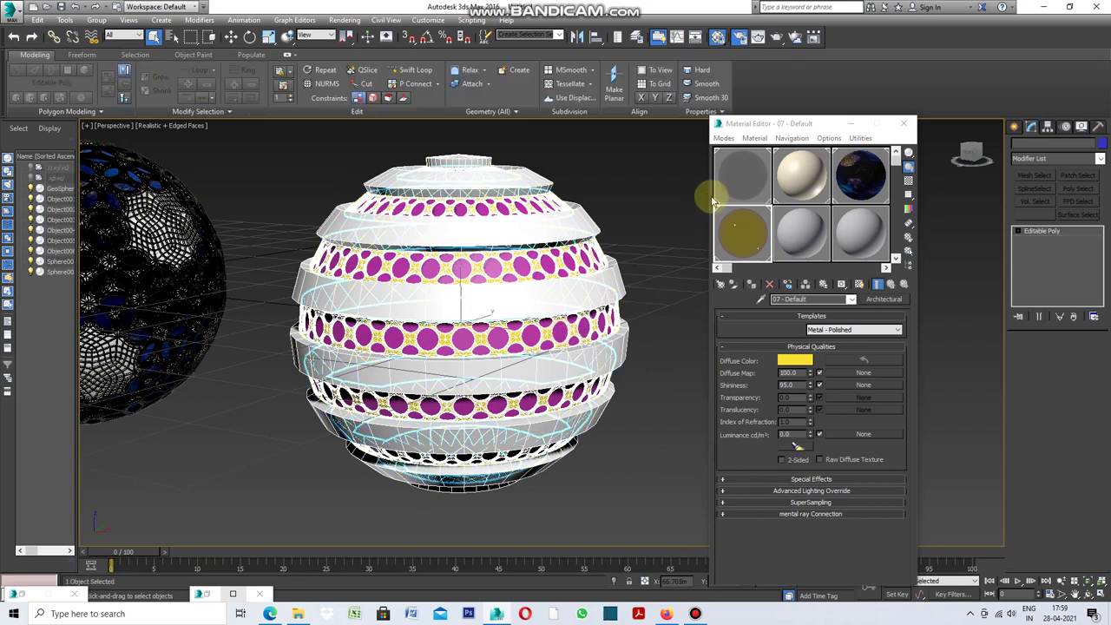
click(742, 175)
click(750, 285)
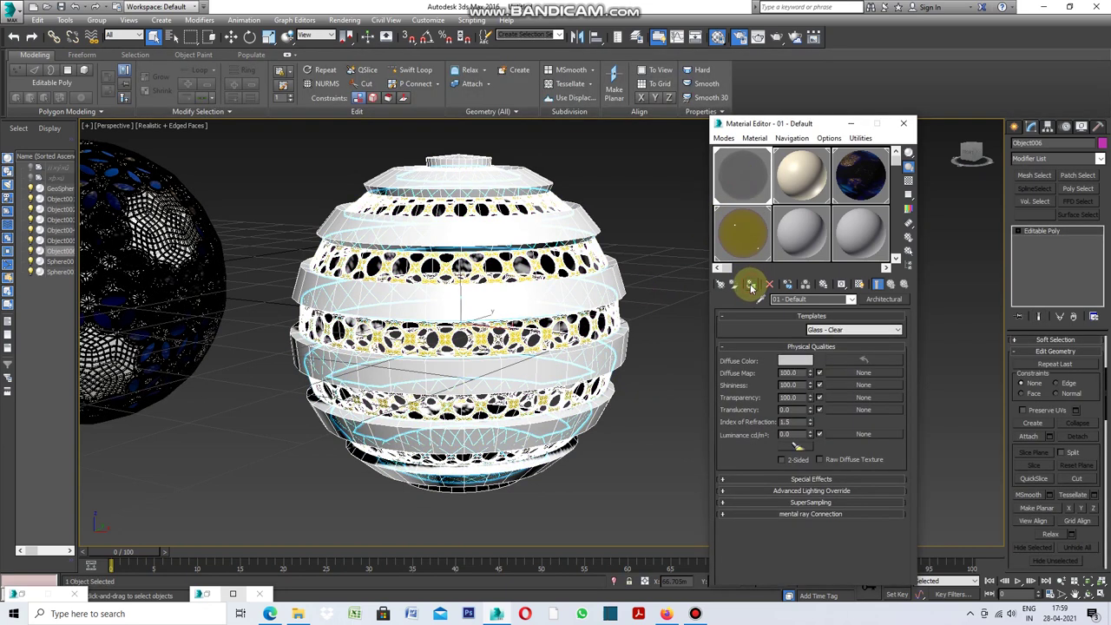
click(653, 285)
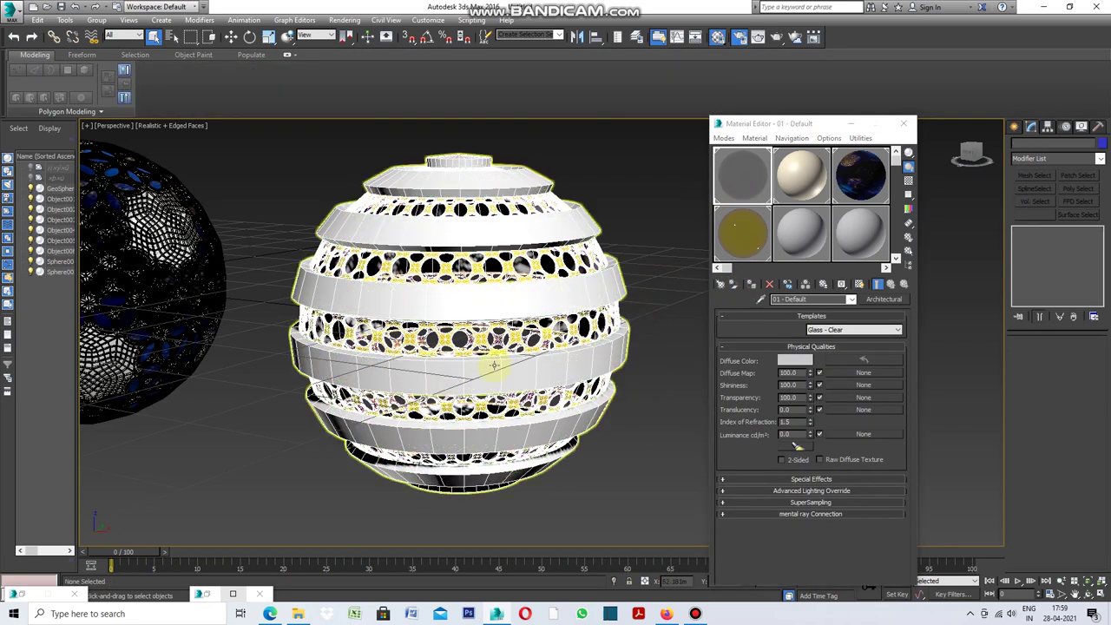
click(850, 129)
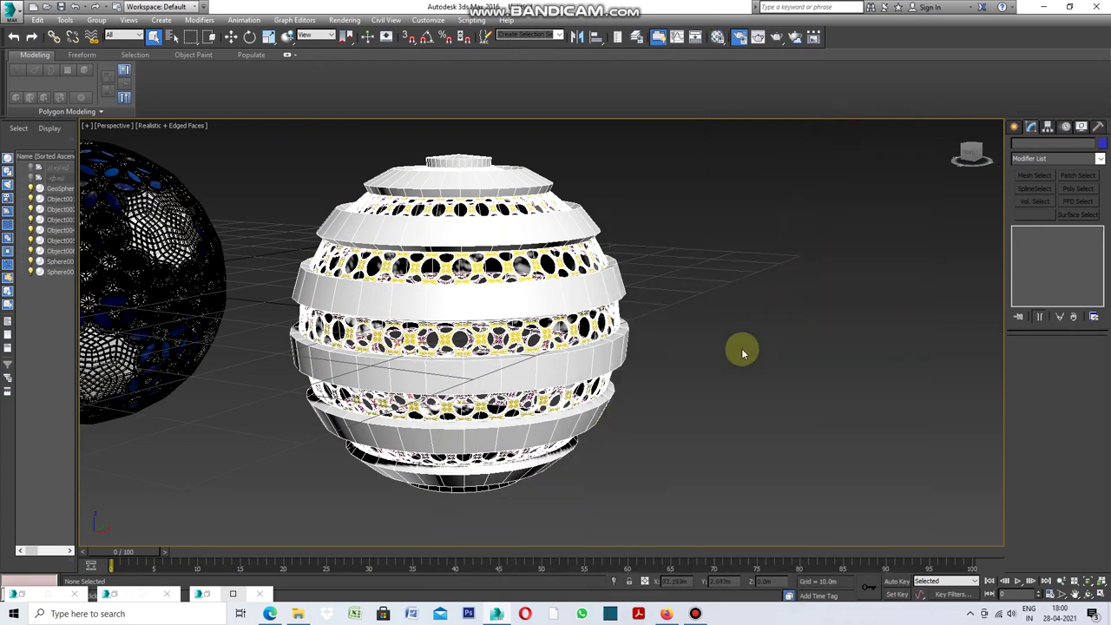
Step: Render the scene, then create GeoSphere002 (radius 16.097m, 4 Icosa segments) beside the spheres
click(345, 20)
click(354, 35)
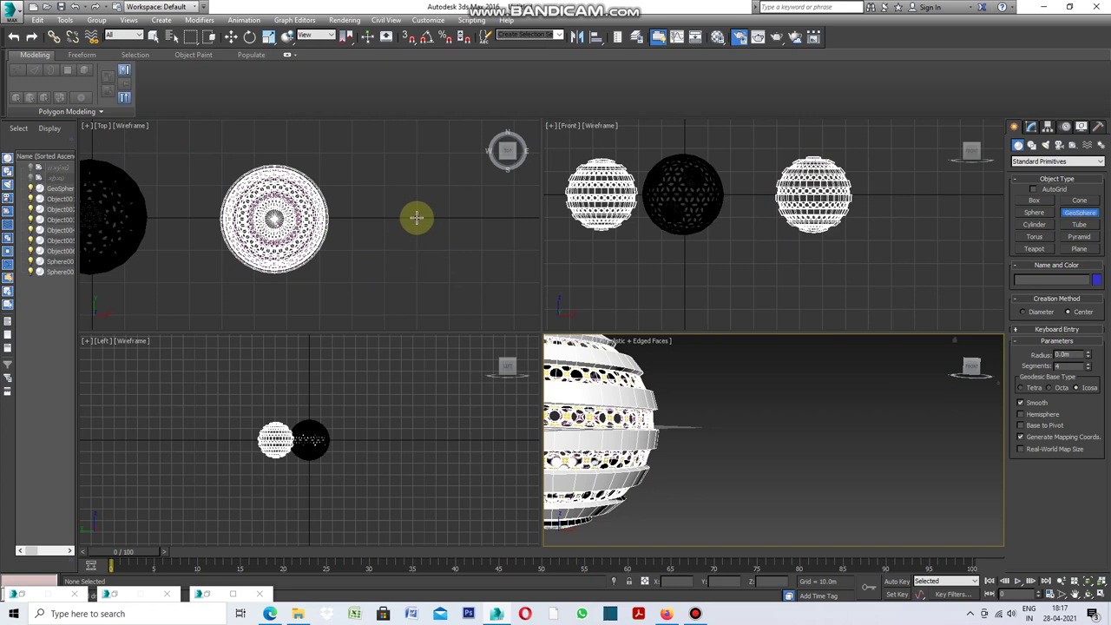
drag(417, 218, 390, 260)
Step: Maximize the Perspective viewport and convert GeoSphere002 to an Editable Poly
click(545, 337)
click(552, 343)
click(583, 351)
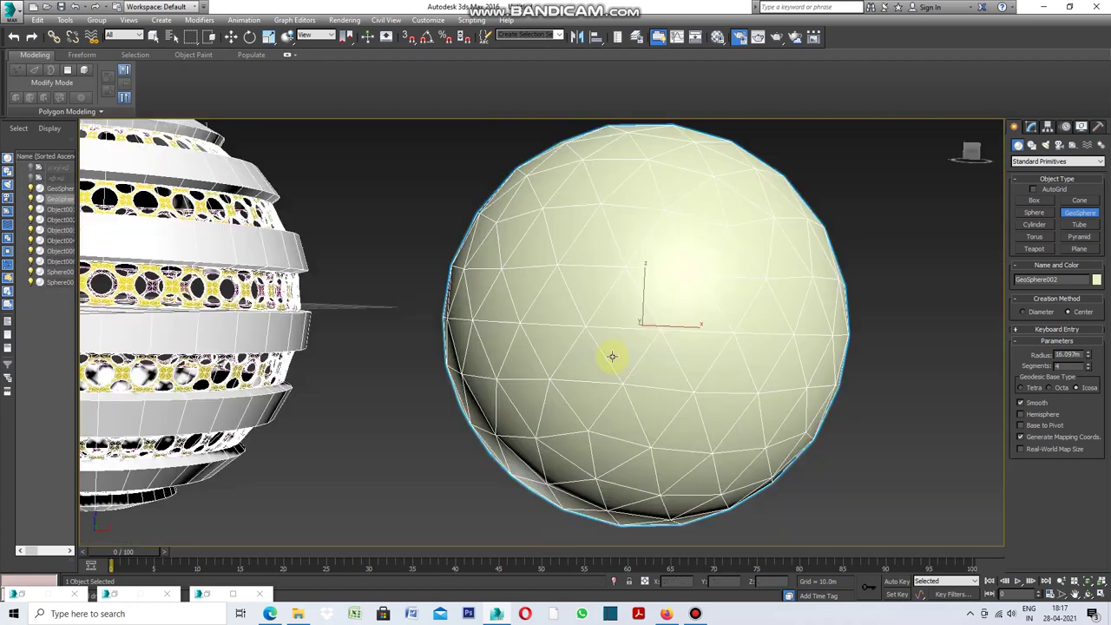
scroll(425, 369, down, 3)
scroll(545, 351, up, 4)
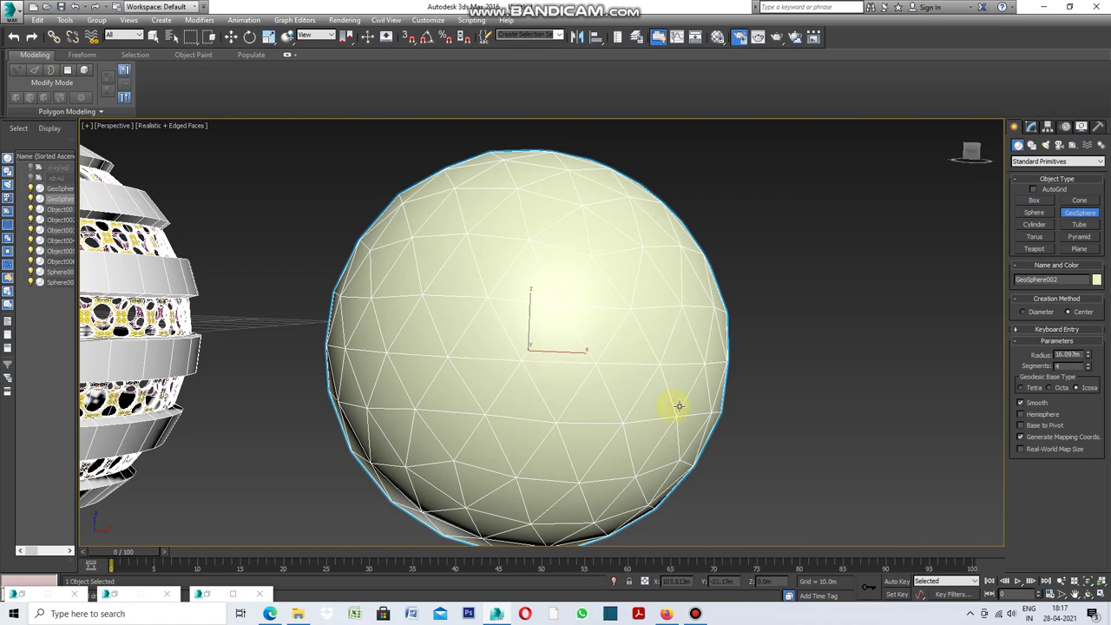
right_click(774, 366)
right_click(774, 366)
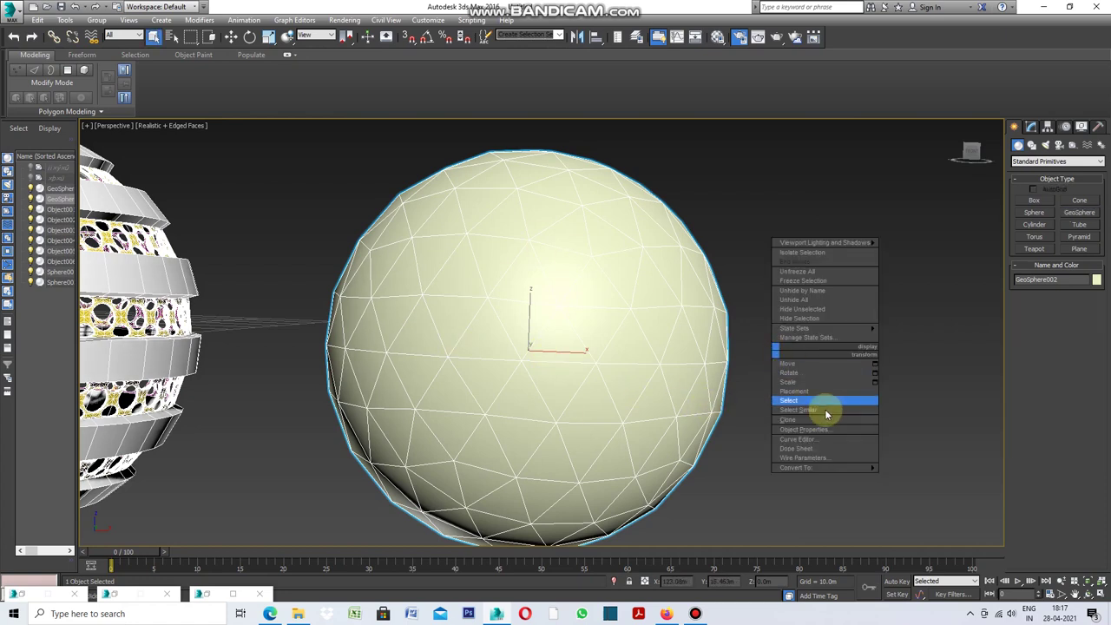
mouse_move(825, 467)
click(894, 476)
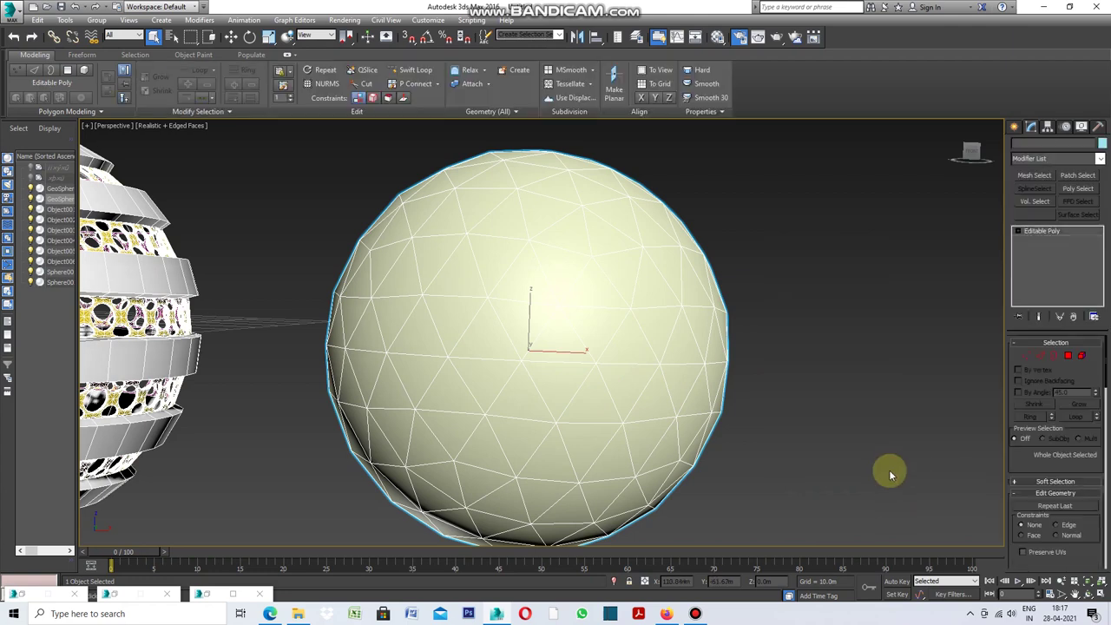
Step: Pick an edge of GeoSphere002 at Edge level and bring up Generate Topology
click(1042, 361)
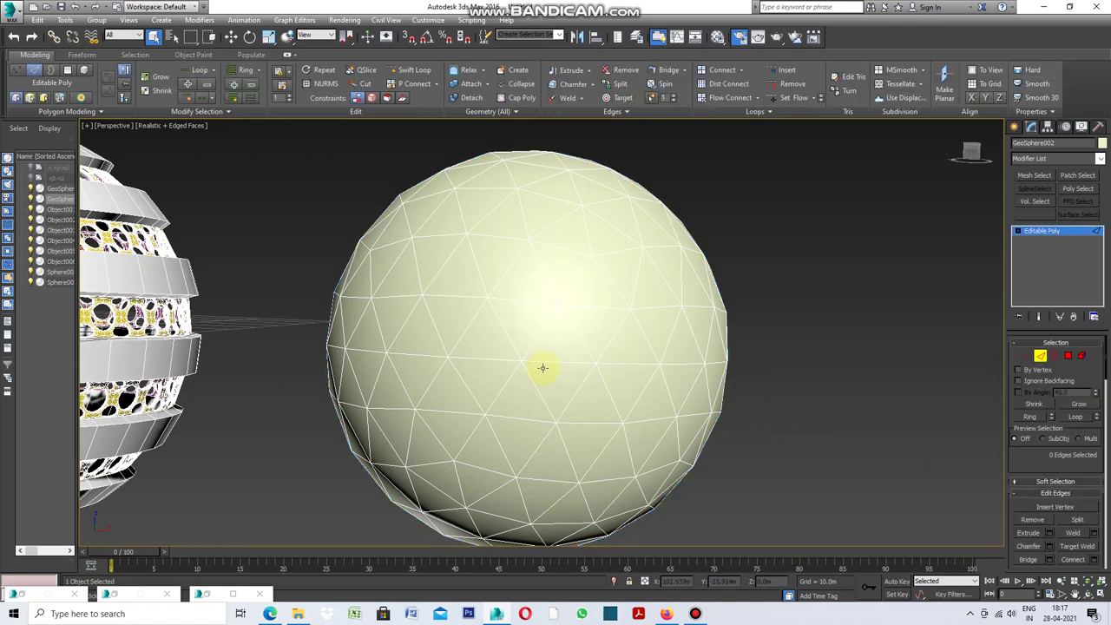
click(534, 339)
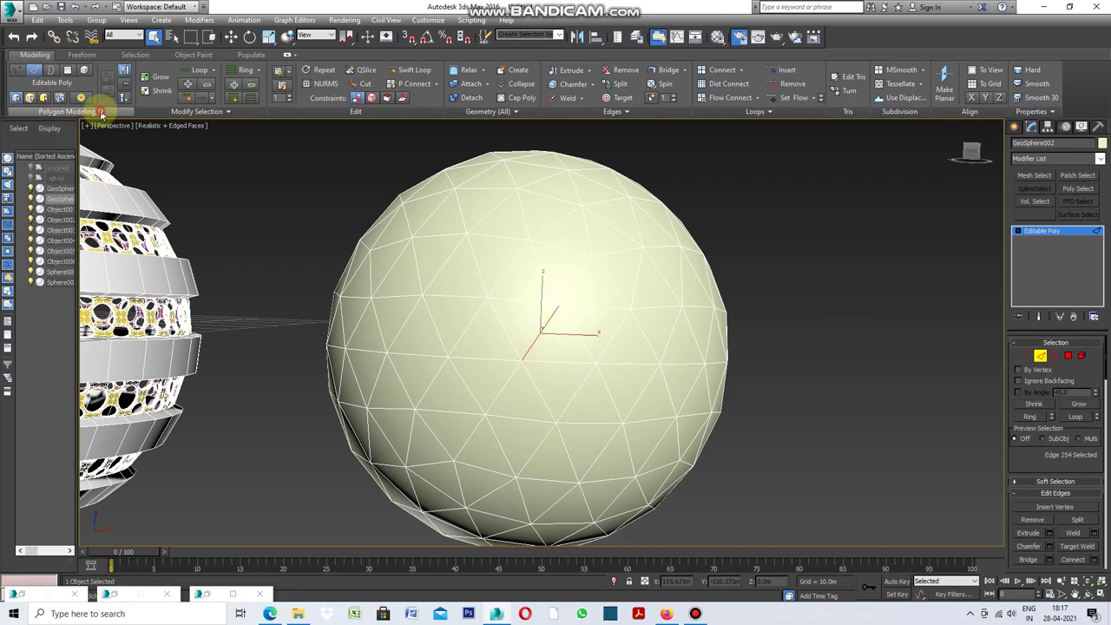
click(100, 113)
click(74, 179)
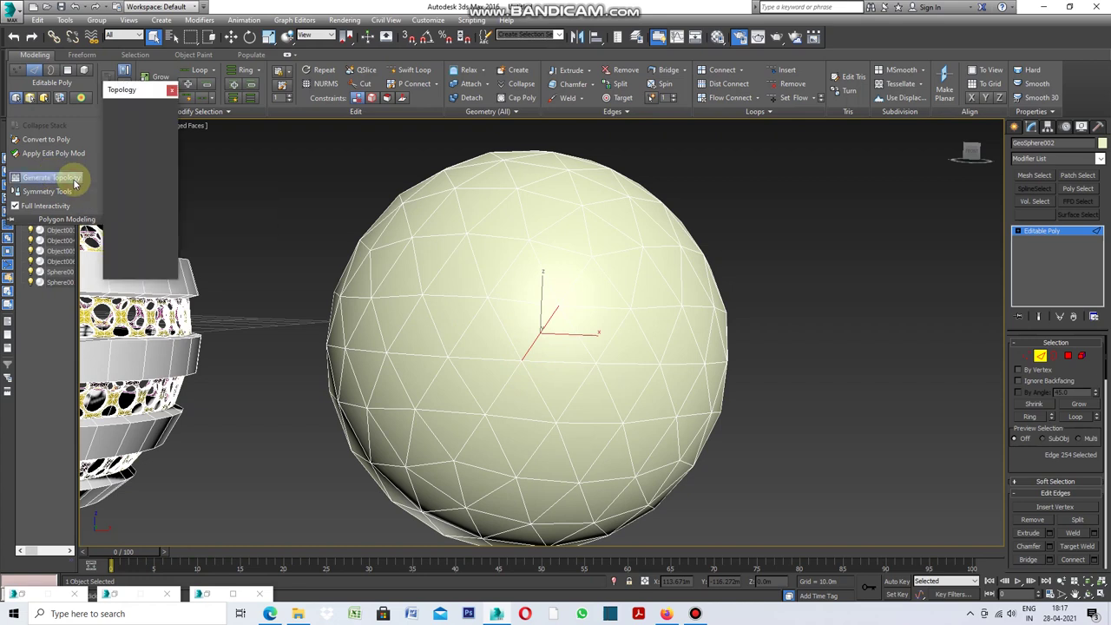
Step: Apply a rhombus topology pattern to GeoSphere002 and inspect the new edges
click(144, 156)
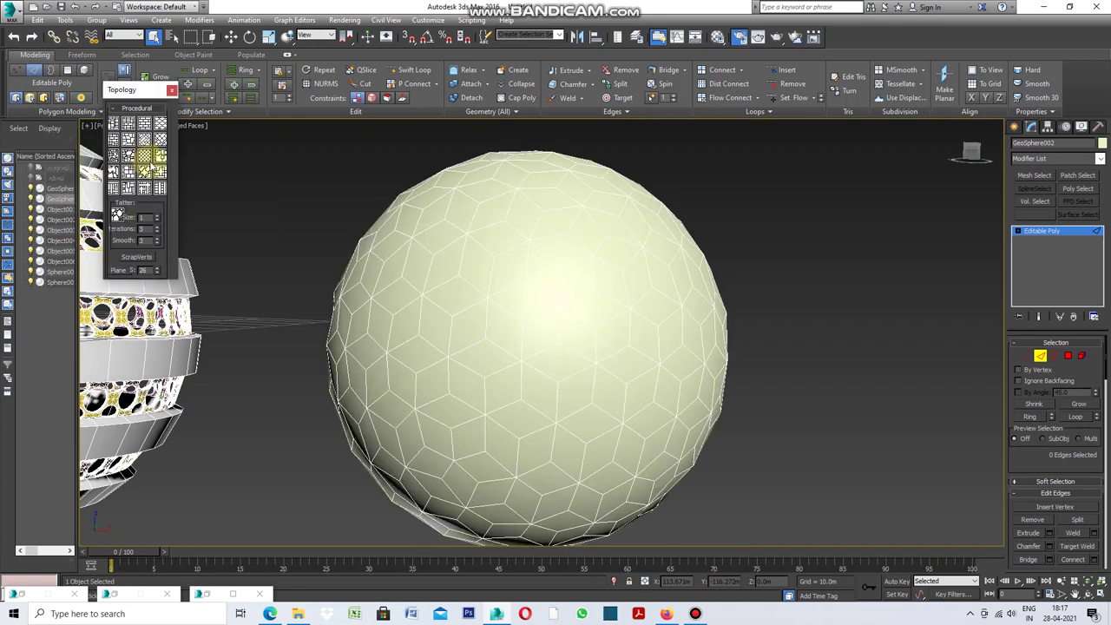
click(173, 90)
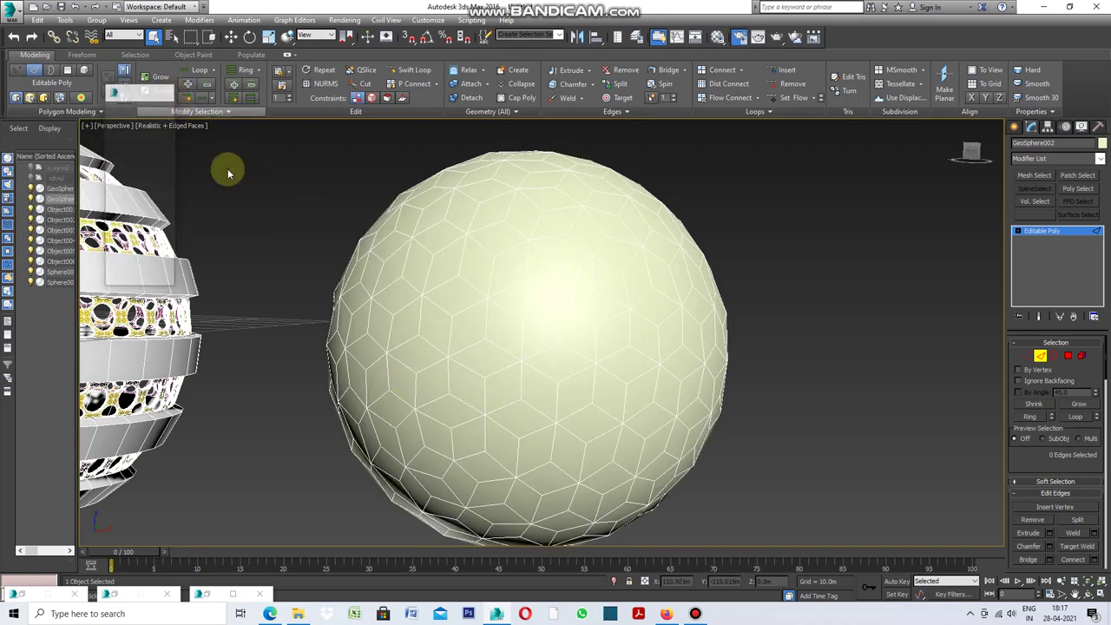
scroll(533, 420, up, 10)
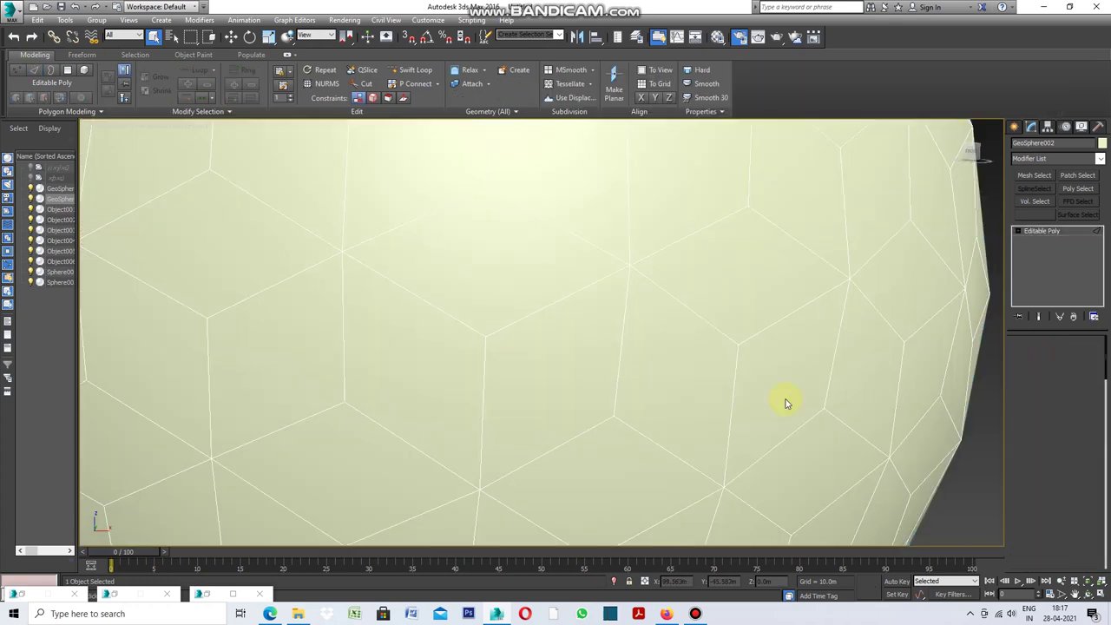
click(621, 354)
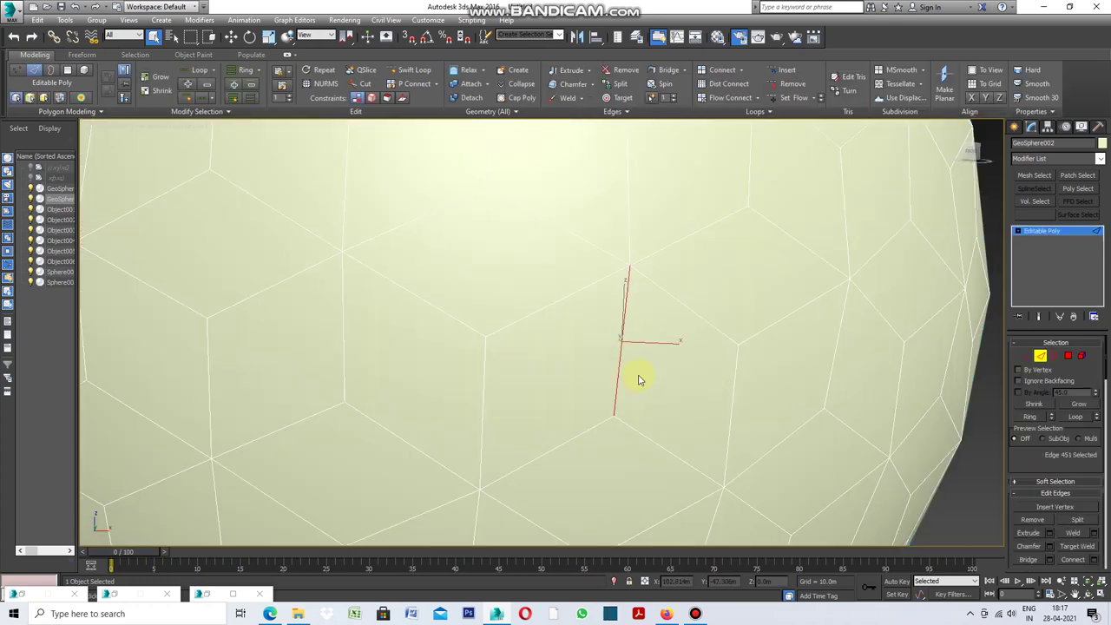
scroll(639, 379, down, 10)
click(525, 312)
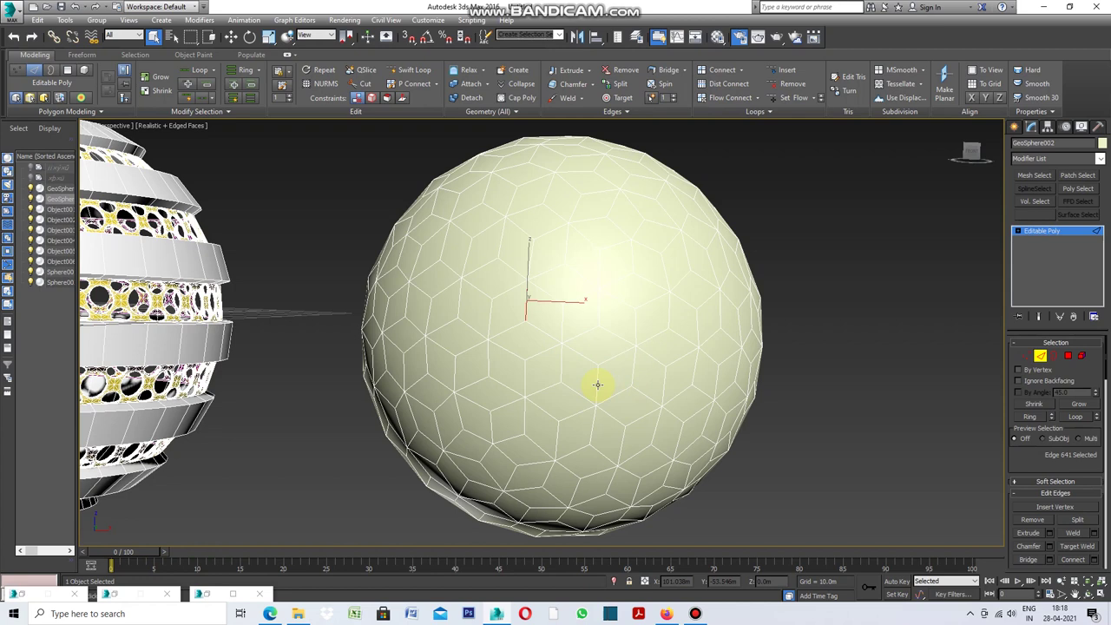
Step: Select two edges, grow to similar edges and their rings, then convert to 360 polygons
ctrl+click(597, 384)
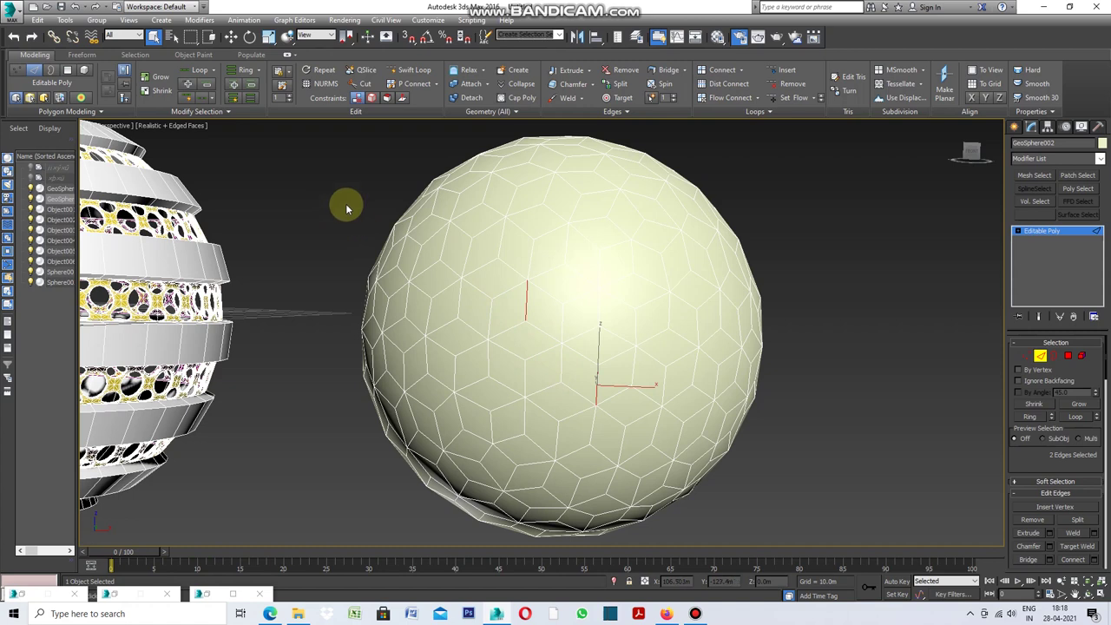
click(232, 114)
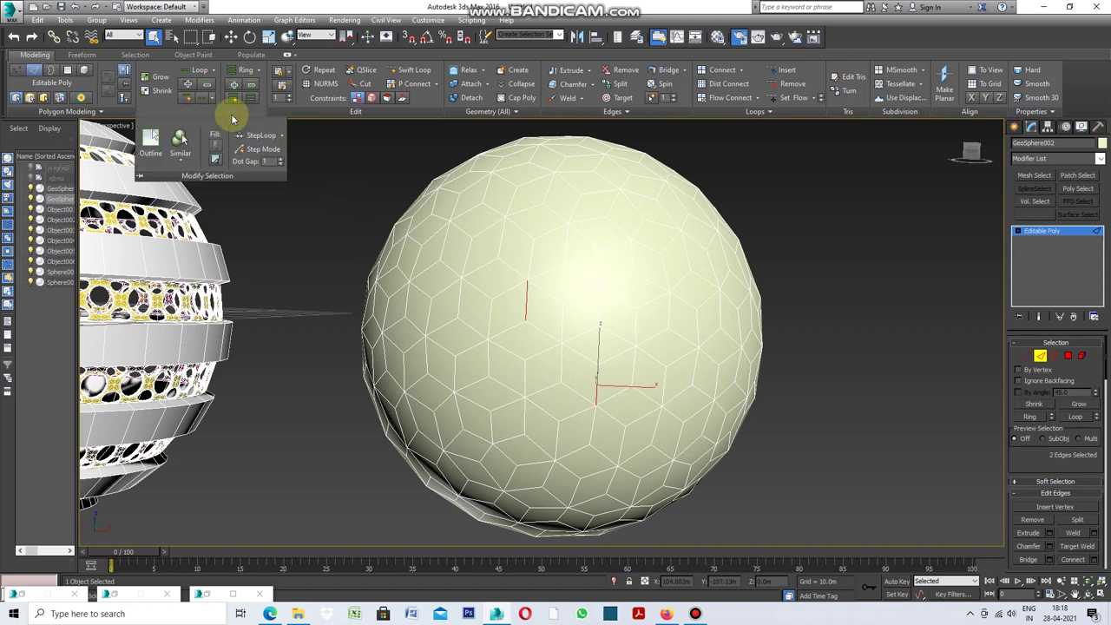
click(181, 141)
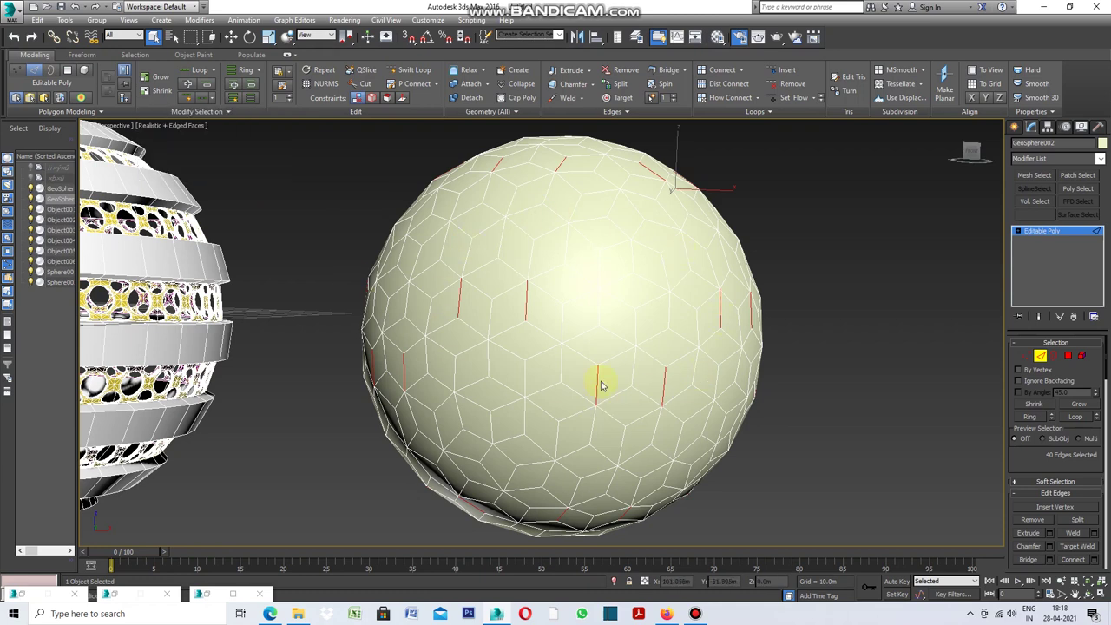
click(1029, 418)
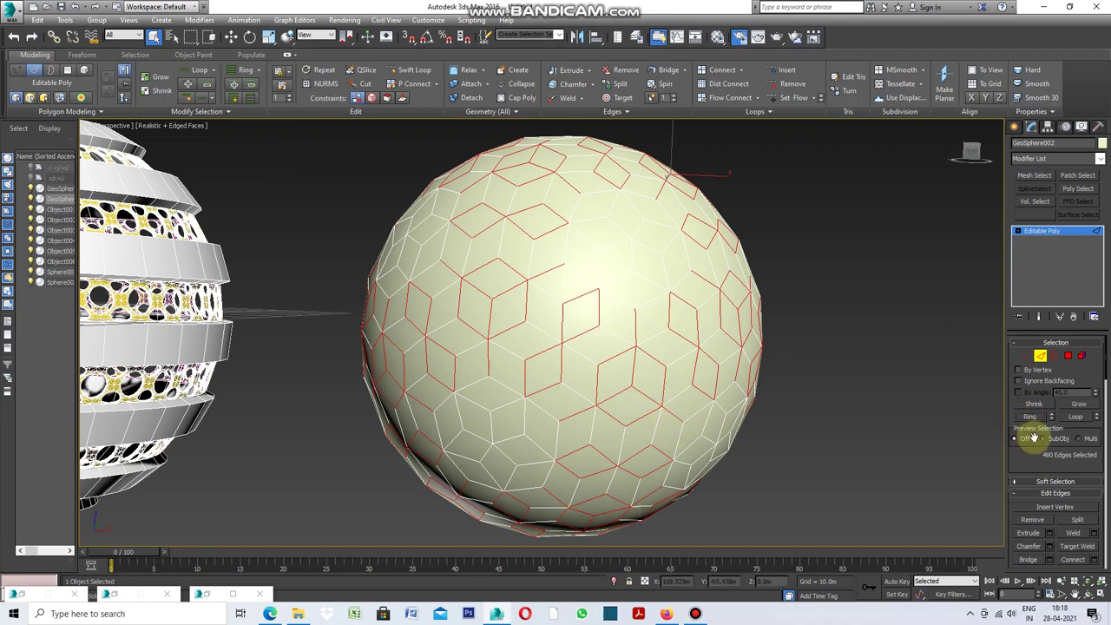
click(1070, 359)
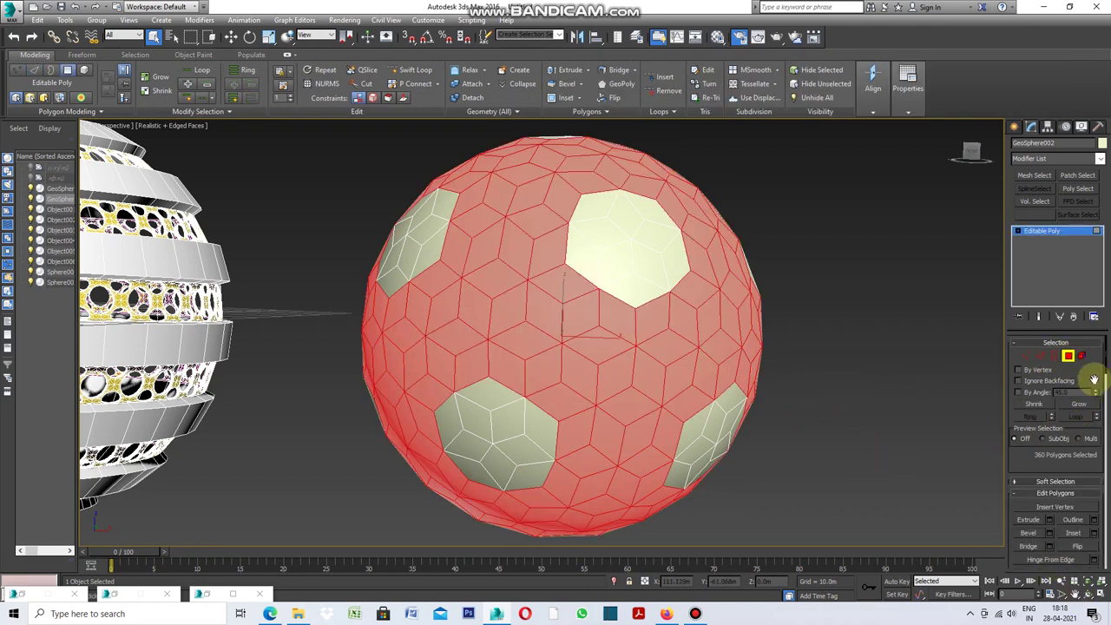
scroll(1102, 391, down, 5)
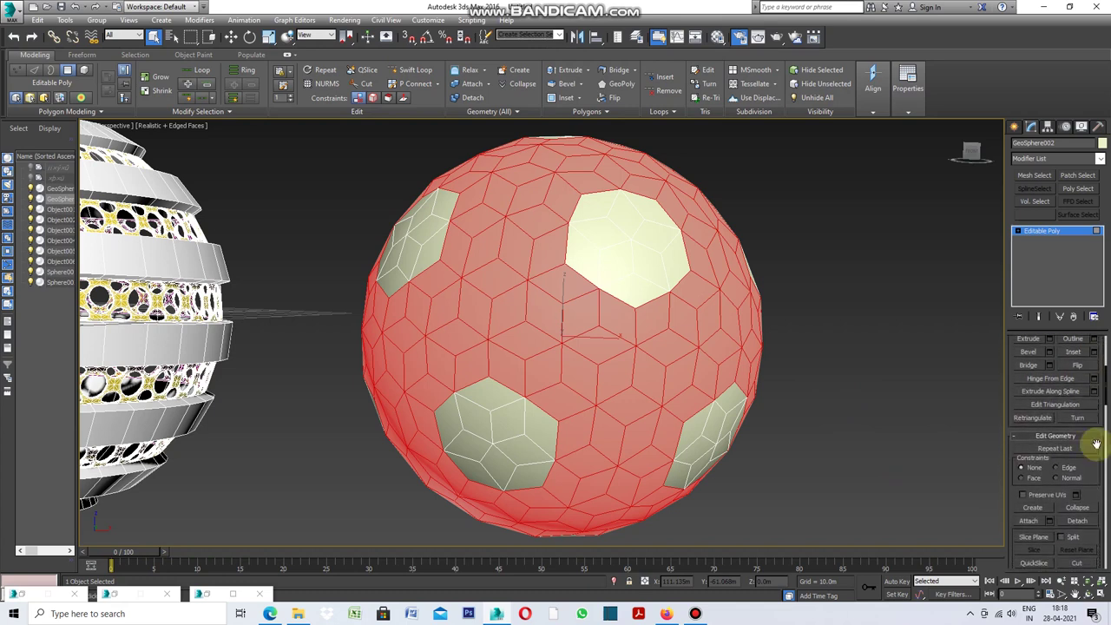
Step: Detach the rhombus faces as Object007 and colour the remaining pentagonal patches white
click(1077, 521)
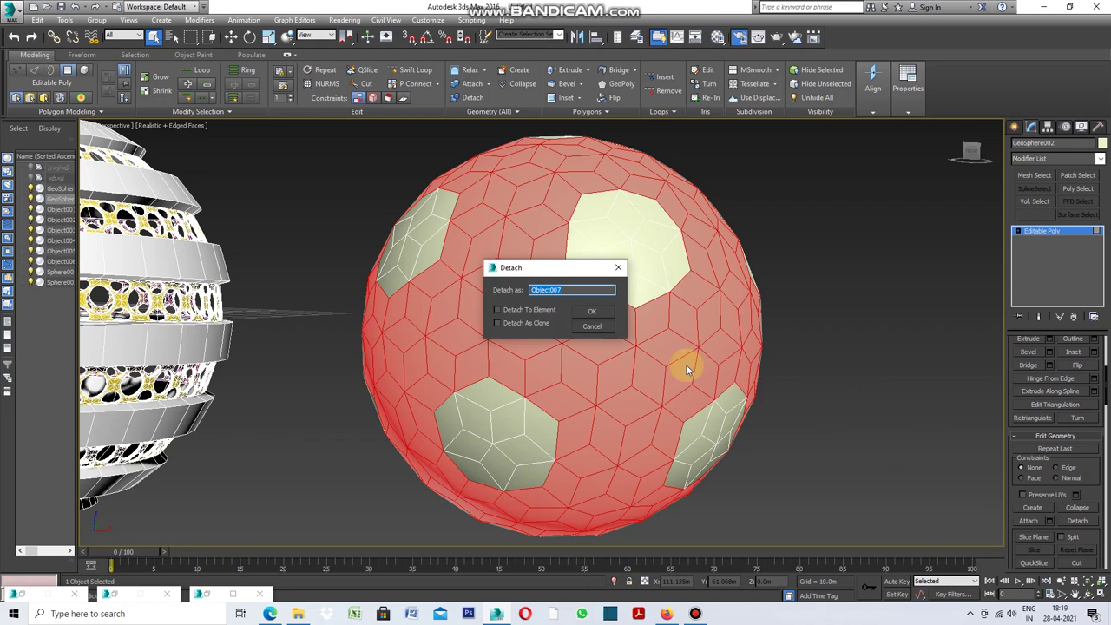
click(593, 313)
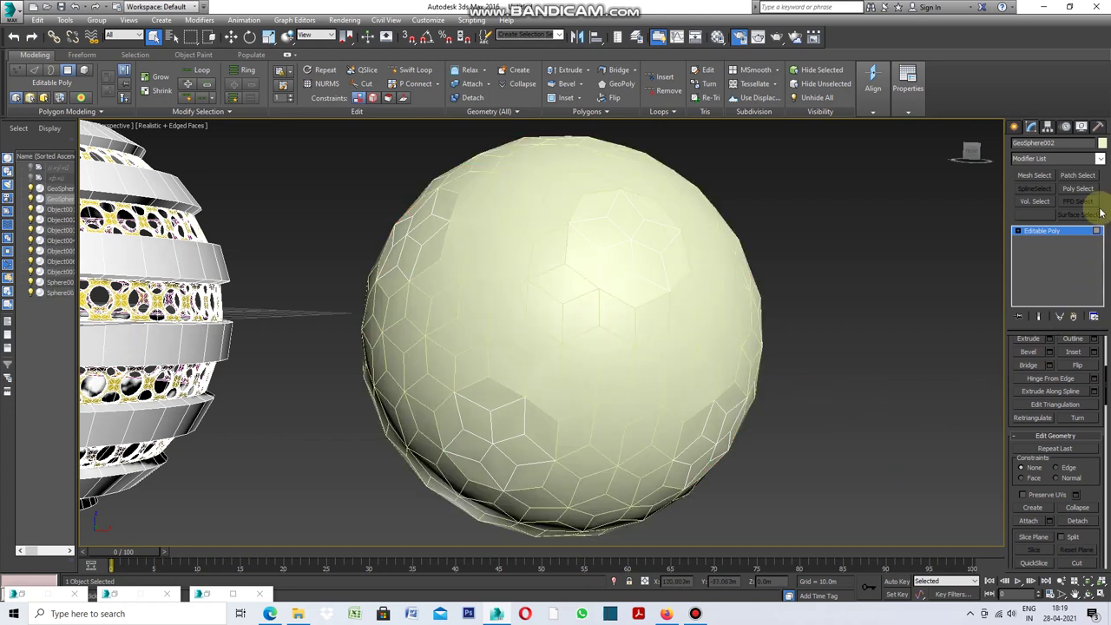
click(1103, 144)
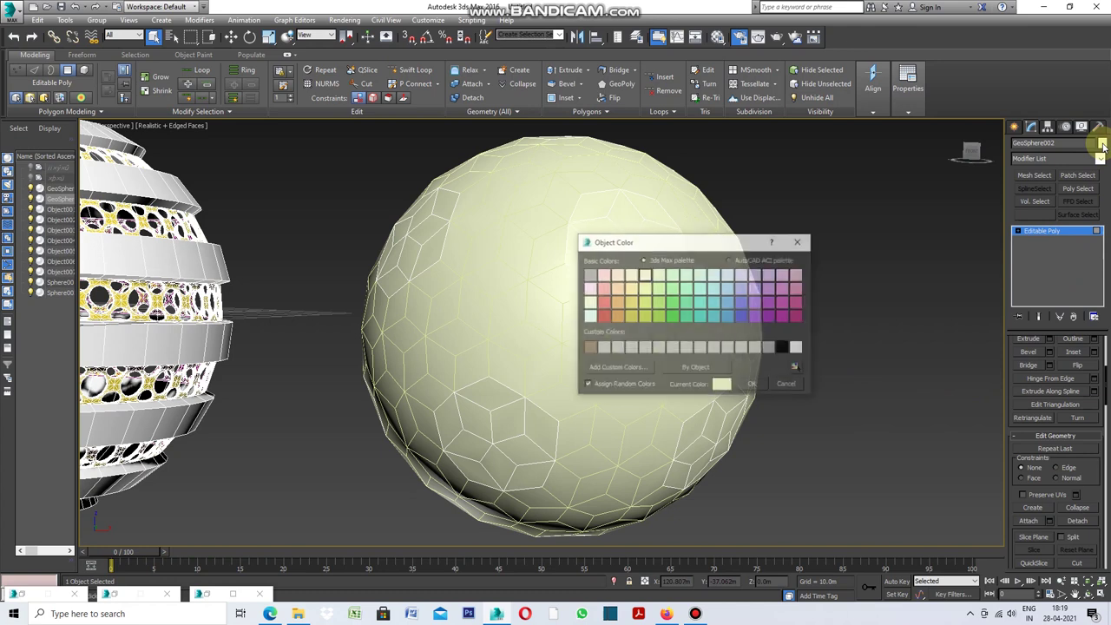
click(797, 347)
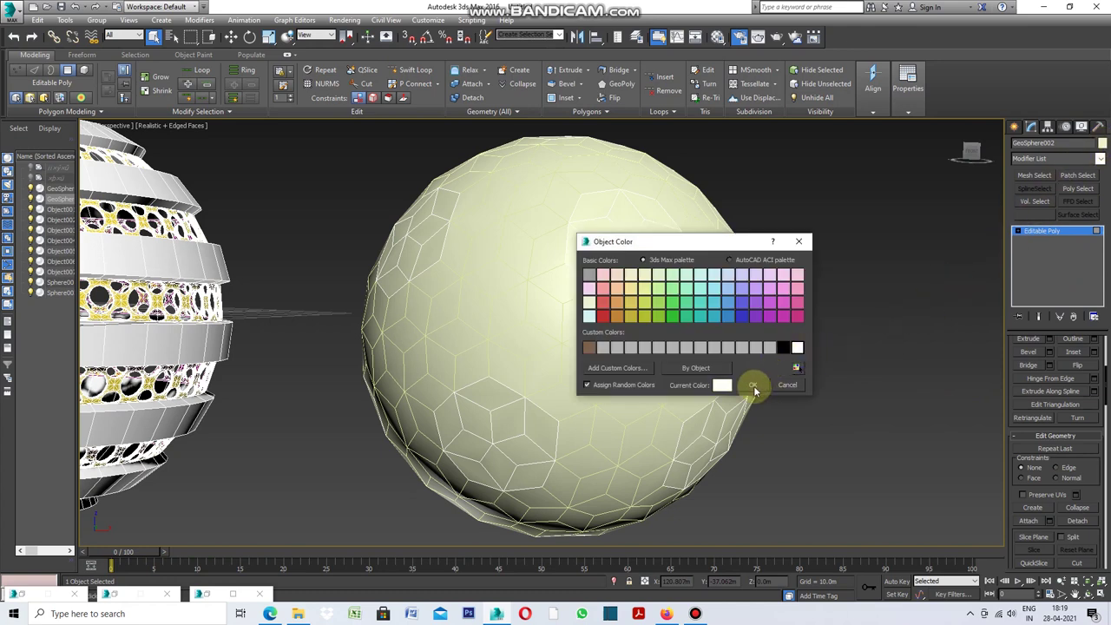
click(754, 385)
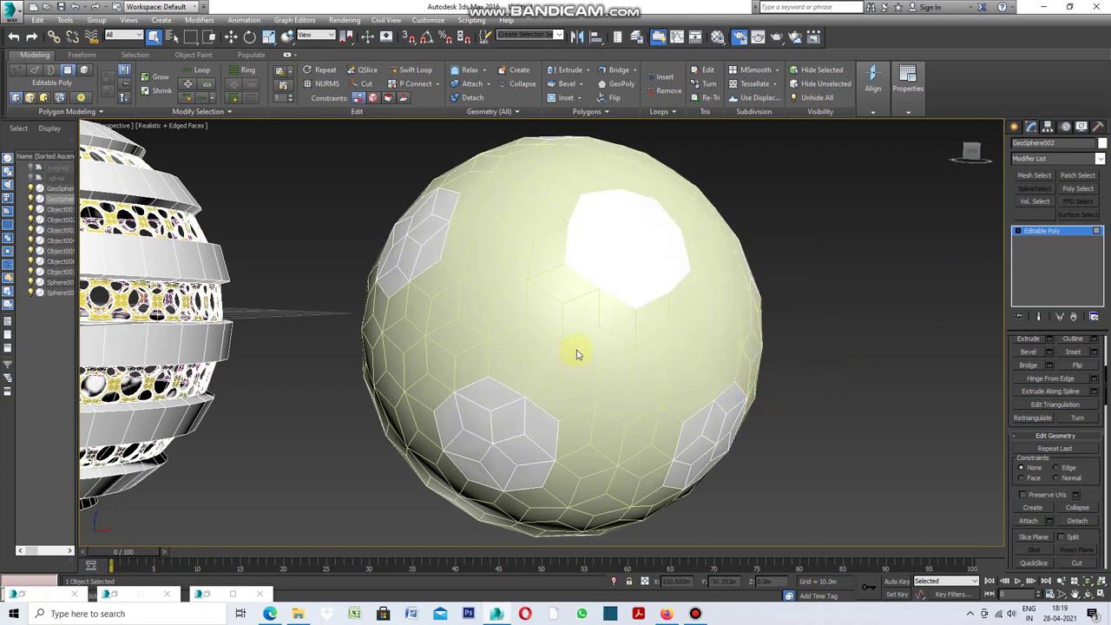
scroll(593, 353, down, 3)
scroll(593, 353, down, 2)
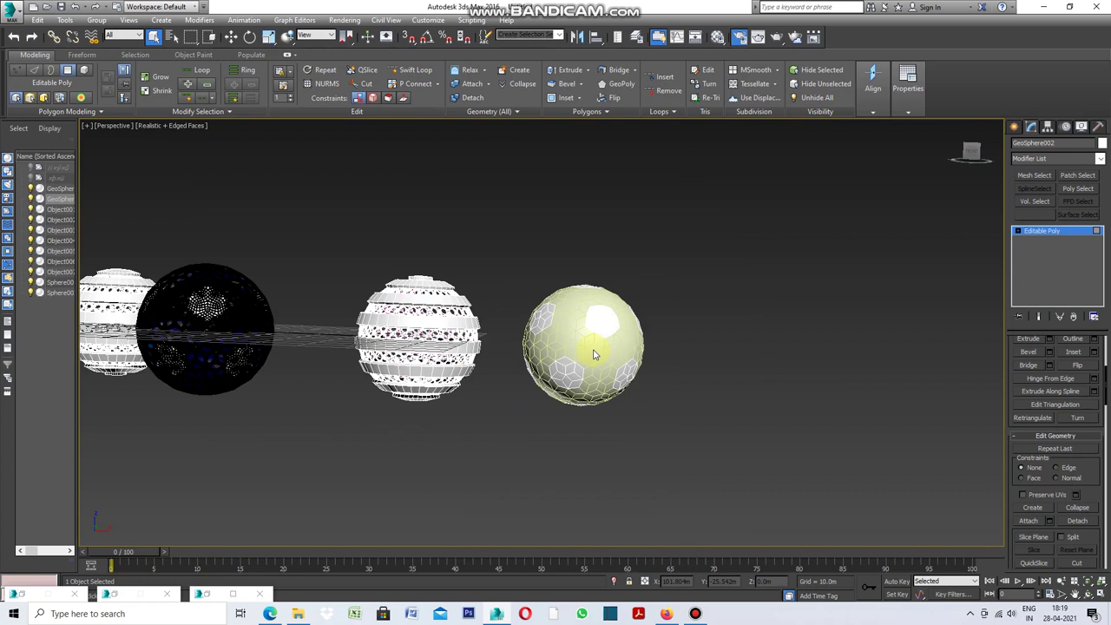
Step: Zoom to Object007 and enter Edge sub-object level, with its 480 rhombus edges selected
scroll(593, 352, down, 3)
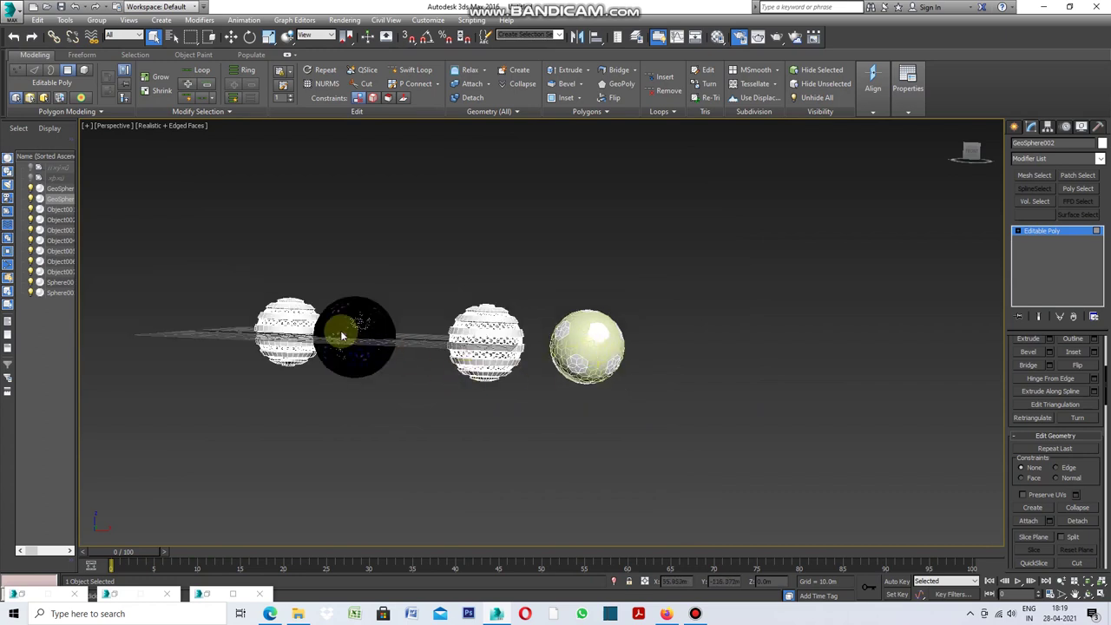
scroll(342, 330, up, 3)
scroll(344, 329, up, 5)
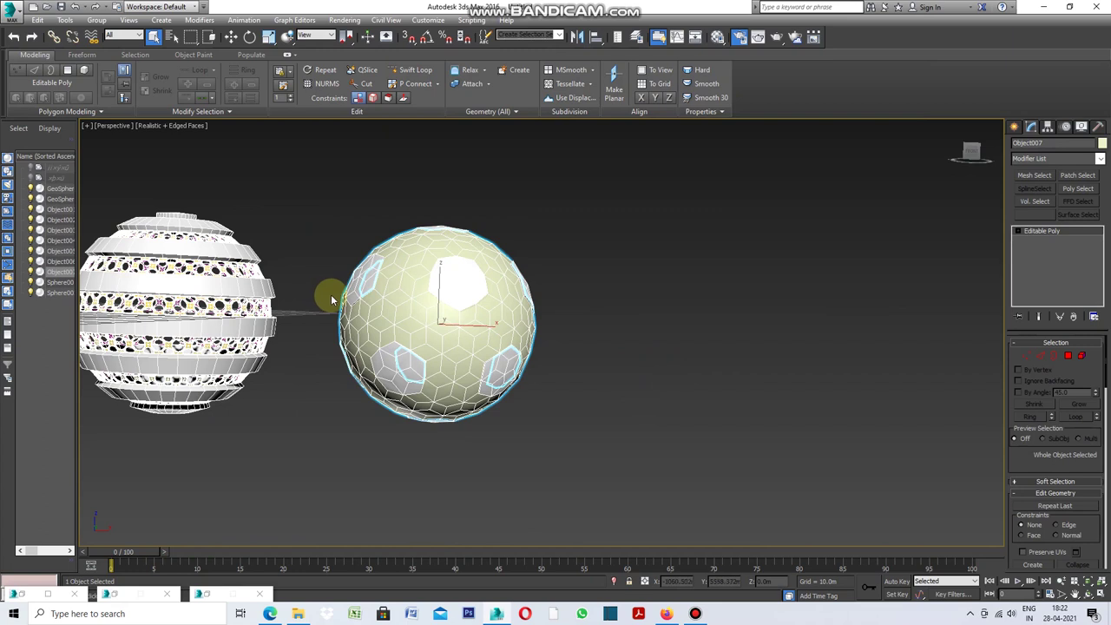
scroll(449, 321, up, 5)
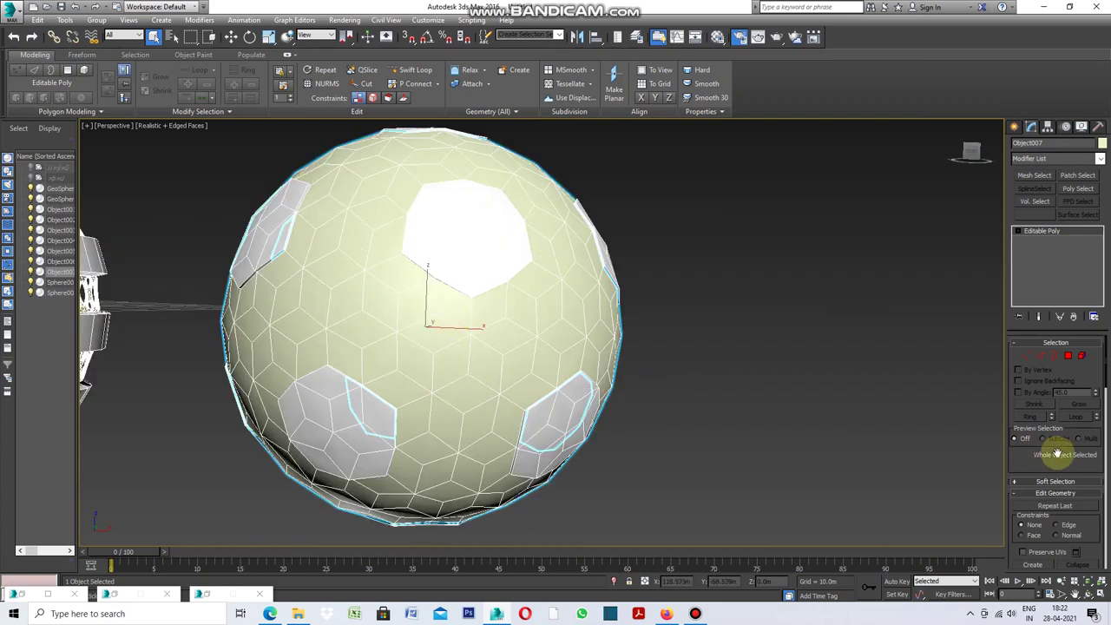
click(1042, 359)
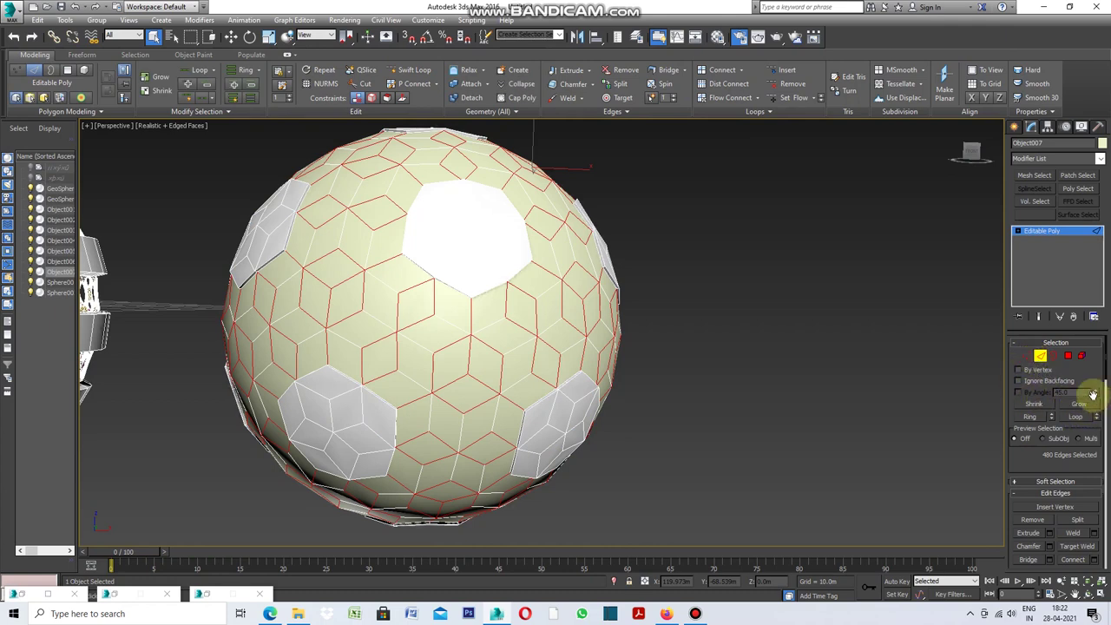
Step: Inset each selected Object007 rhombus polygon individually (By Polygon) by 0.05
click(1070, 356)
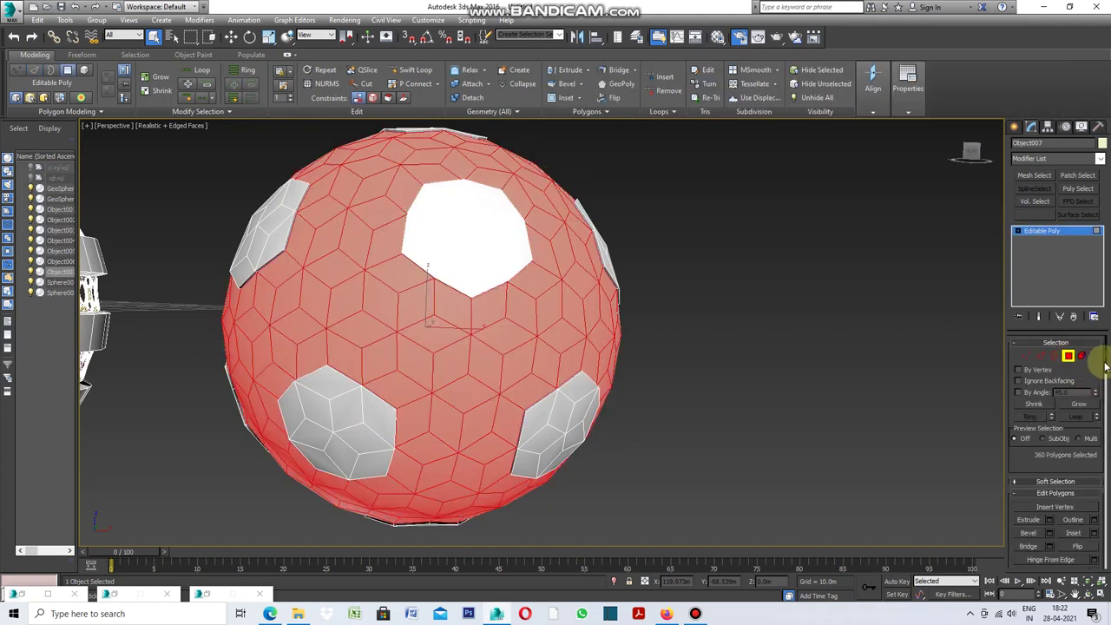
drag(1105, 364, 1103, 399)
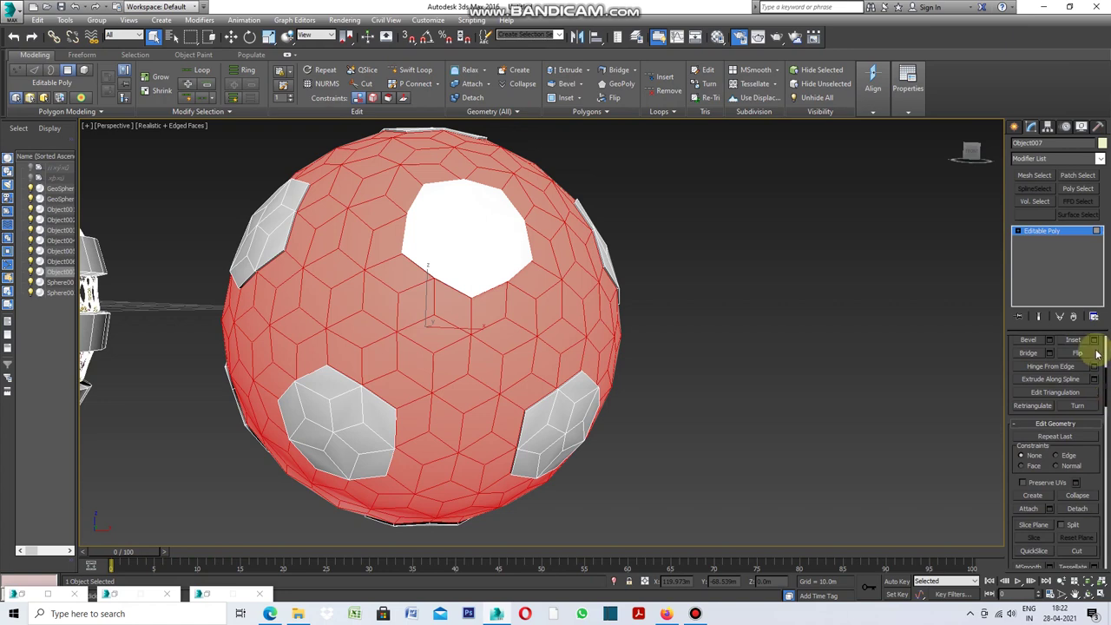
click(1093, 340)
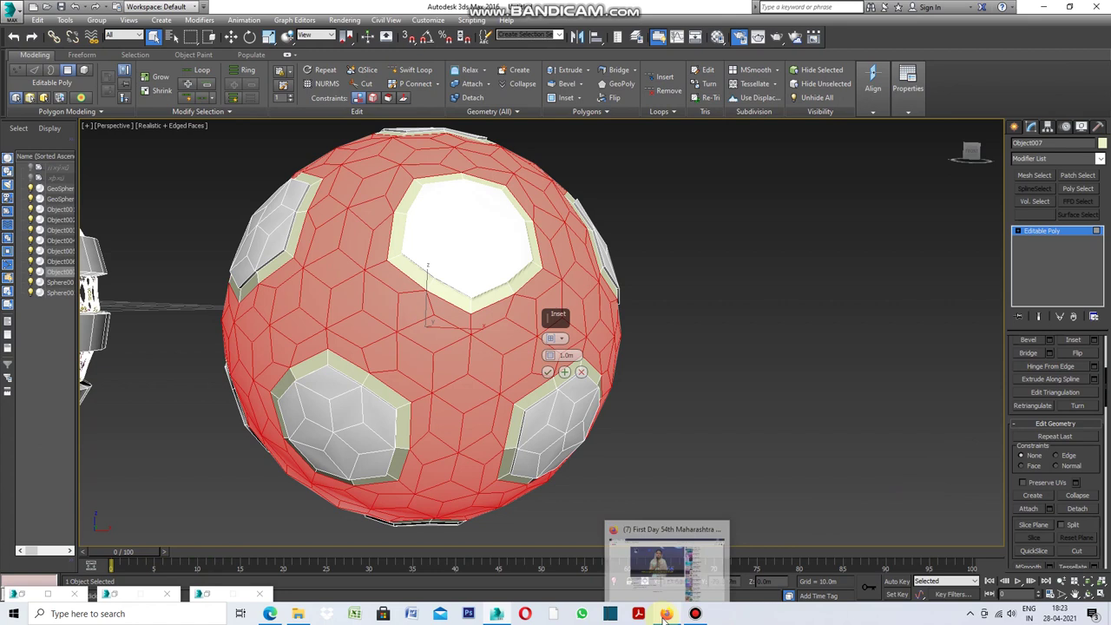
click(558, 337)
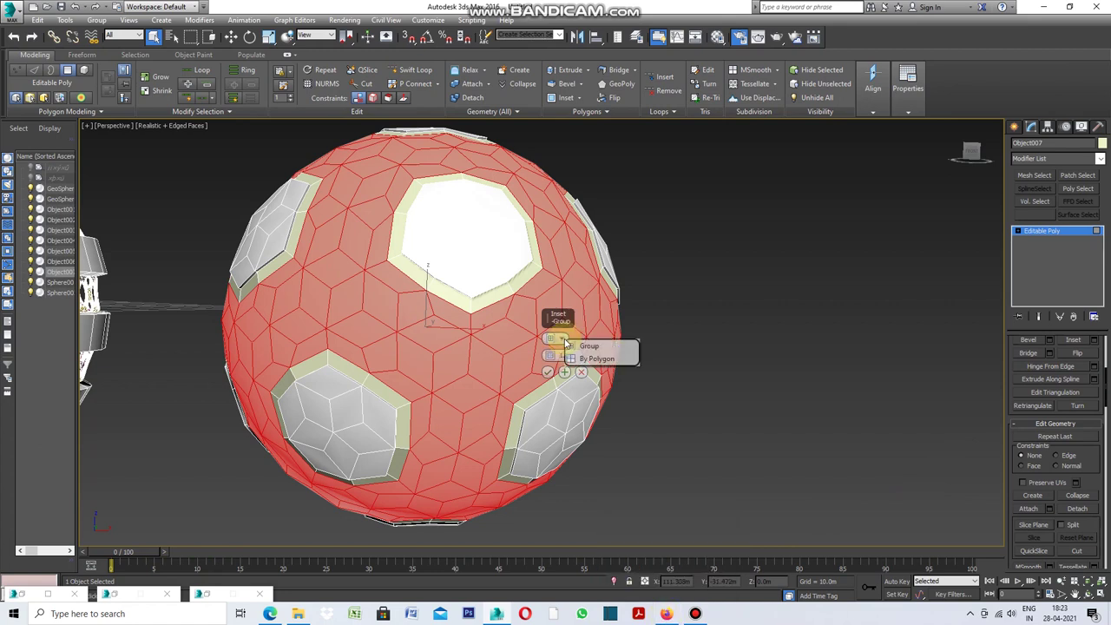
click(599, 358)
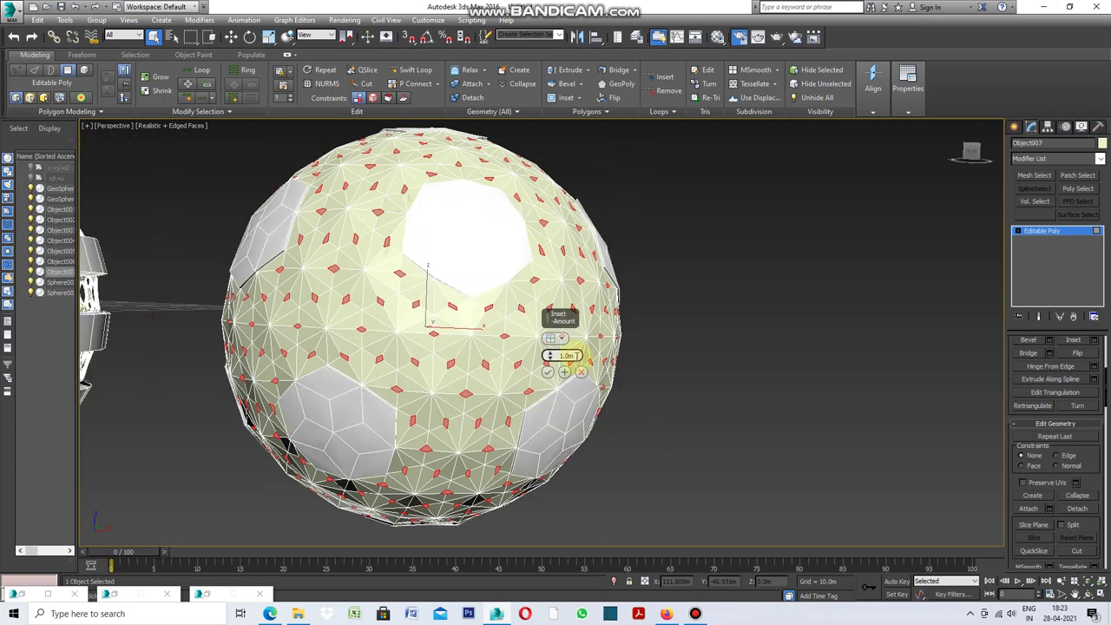
key(BackSpace)
key(BackSpace)
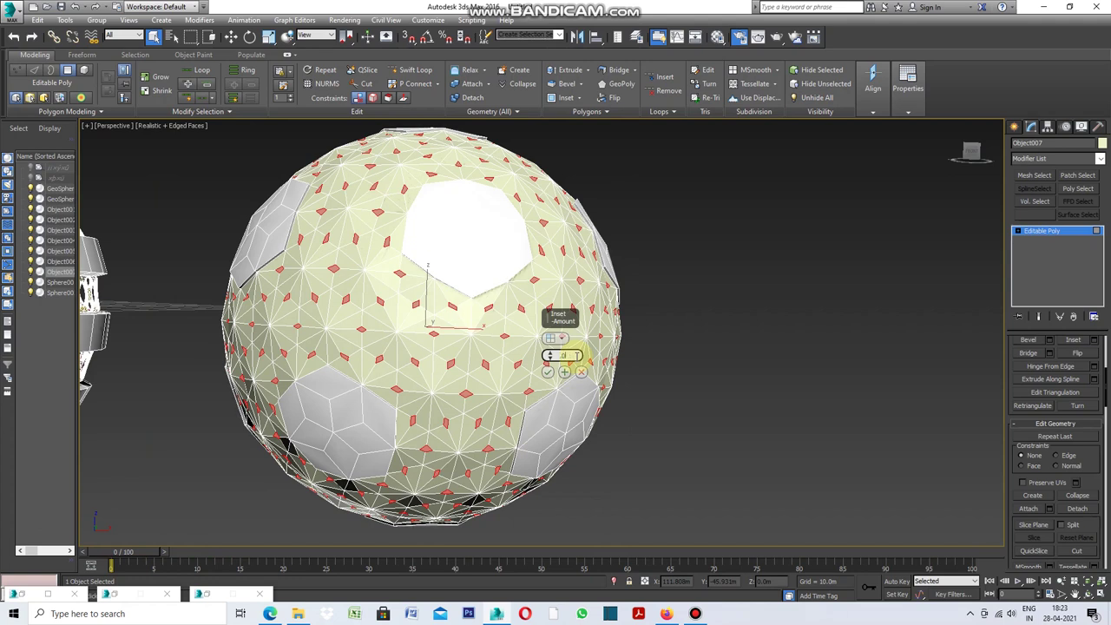
key(Return)
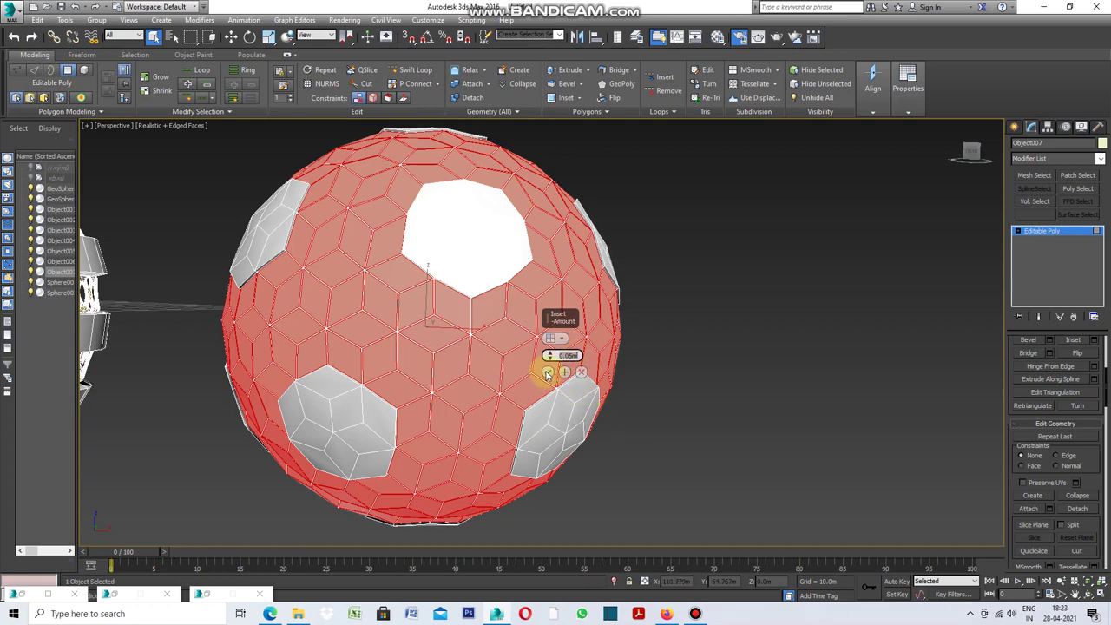
click(548, 373)
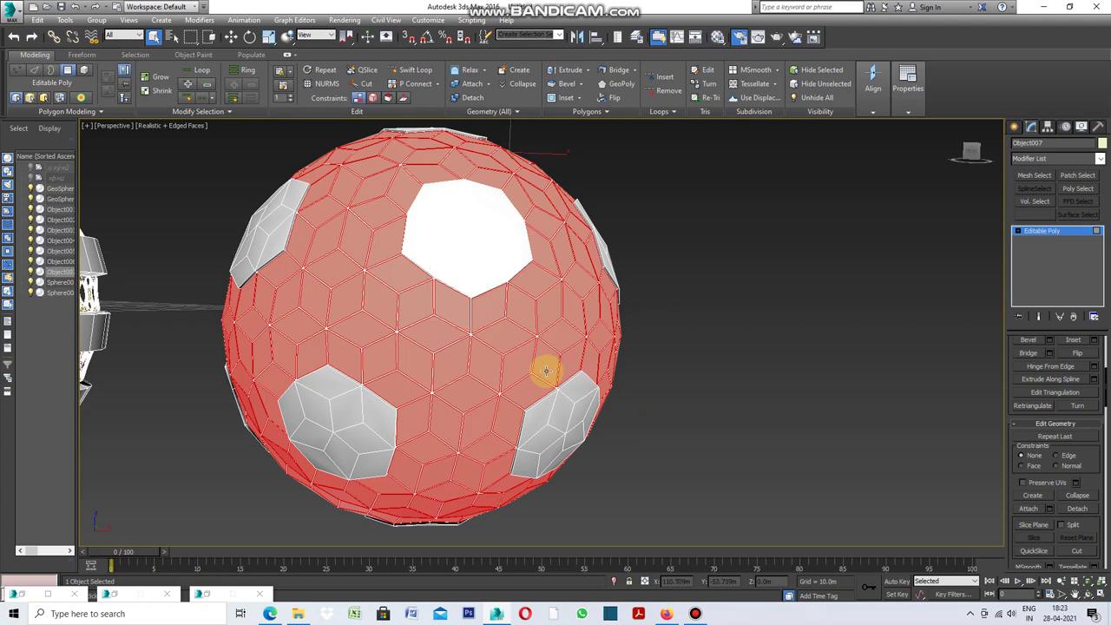
Step: Detach the inset faces as Object008 and set Object007's object colour to black
click(1077, 507)
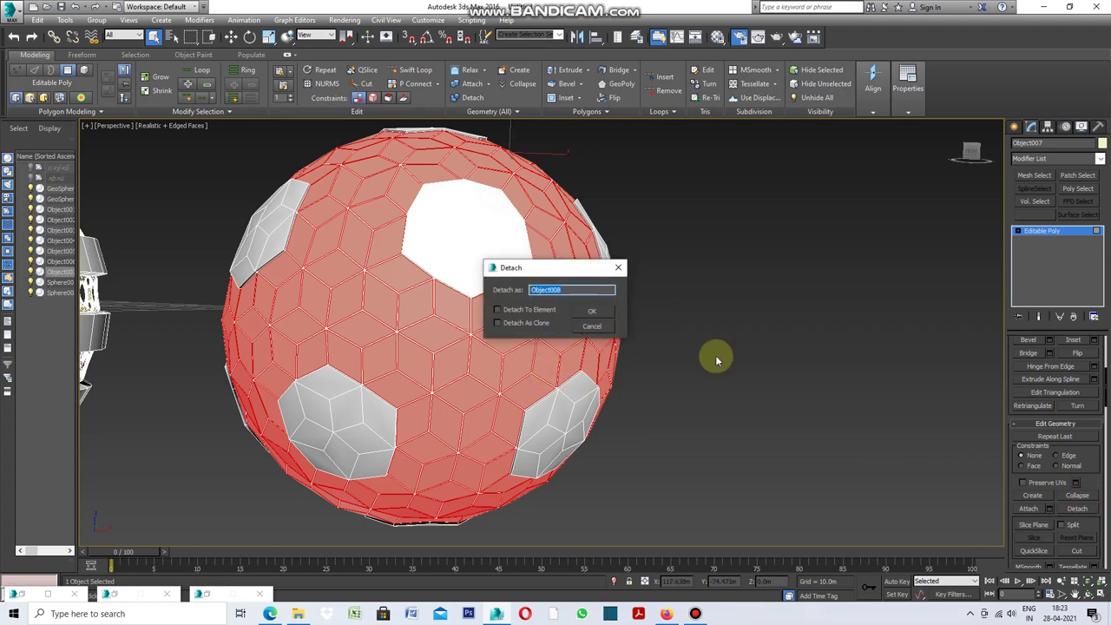
click(592, 312)
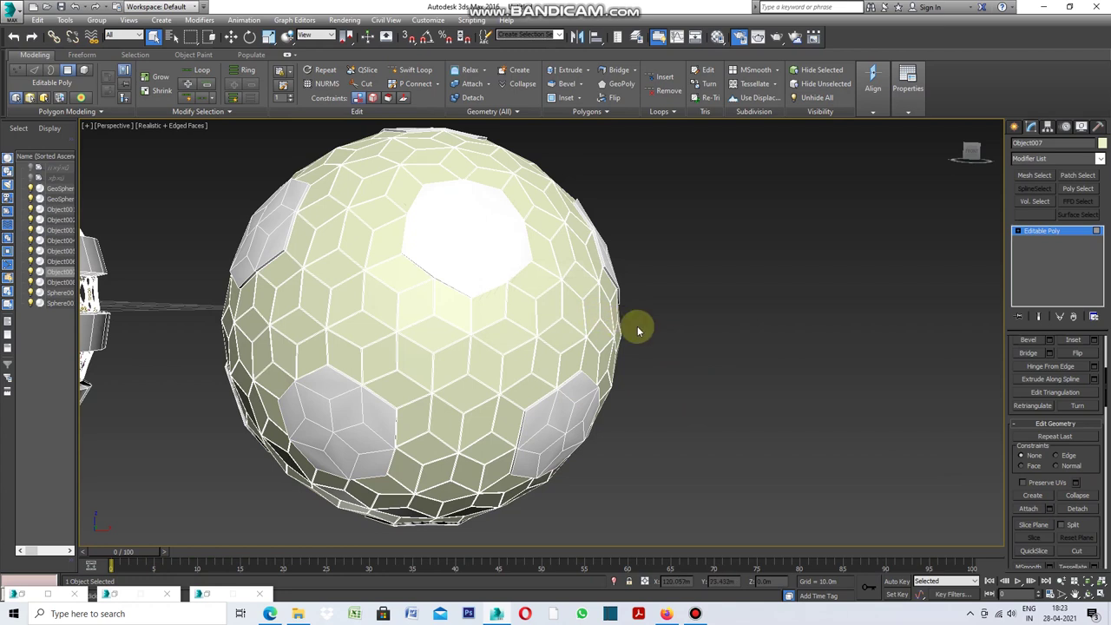
click(1103, 144)
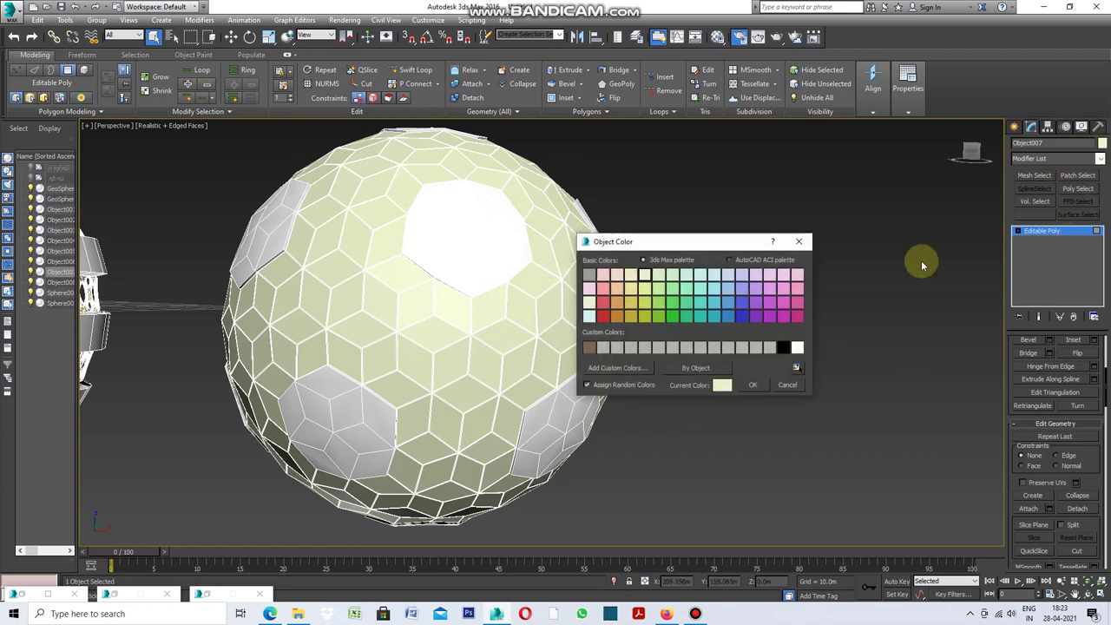
click(782, 346)
click(752, 385)
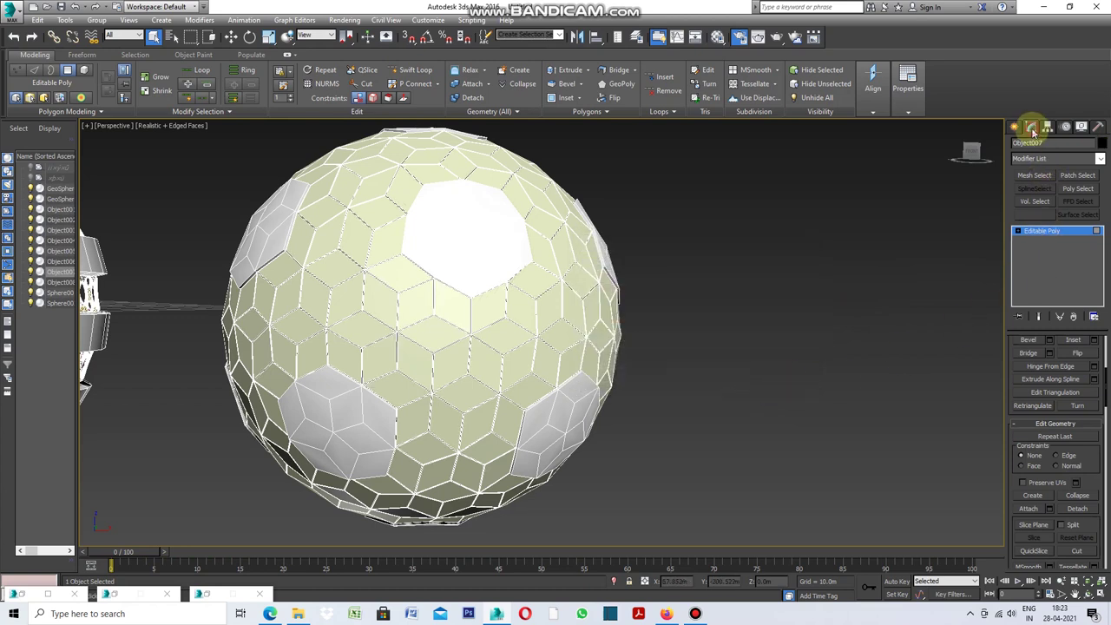
click(1099, 159)
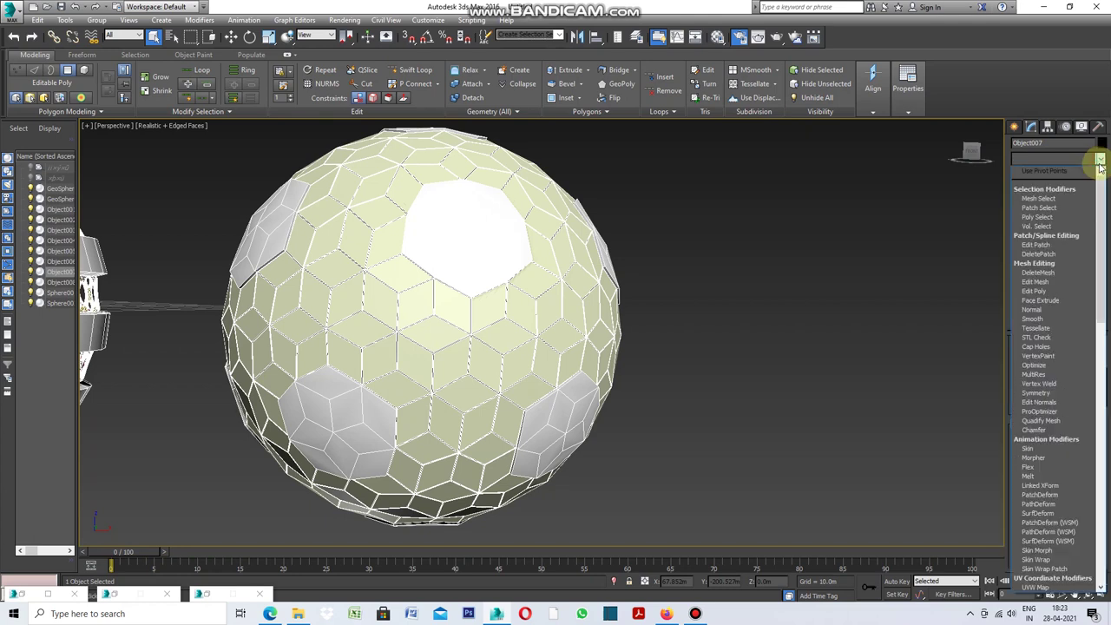
Step: Add a Shell modifier with a 0.3 outer amount to the black lattice
drag(1102, 198, 1094, 384)
click(1038, 458)
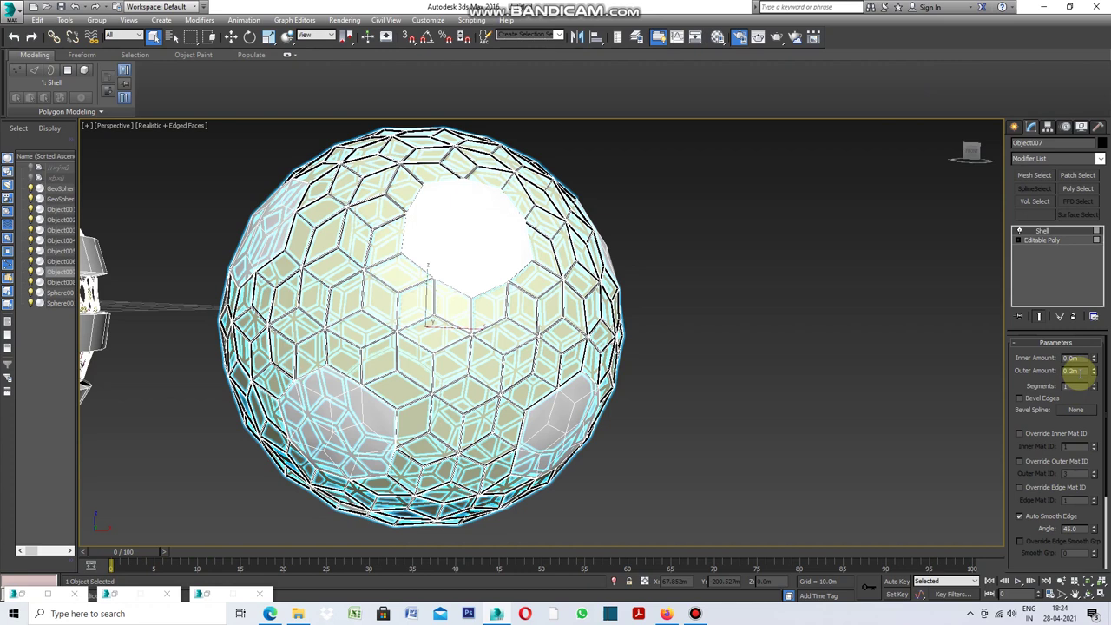
key(F3)
key(F3)
text(0.3)
key(Return)
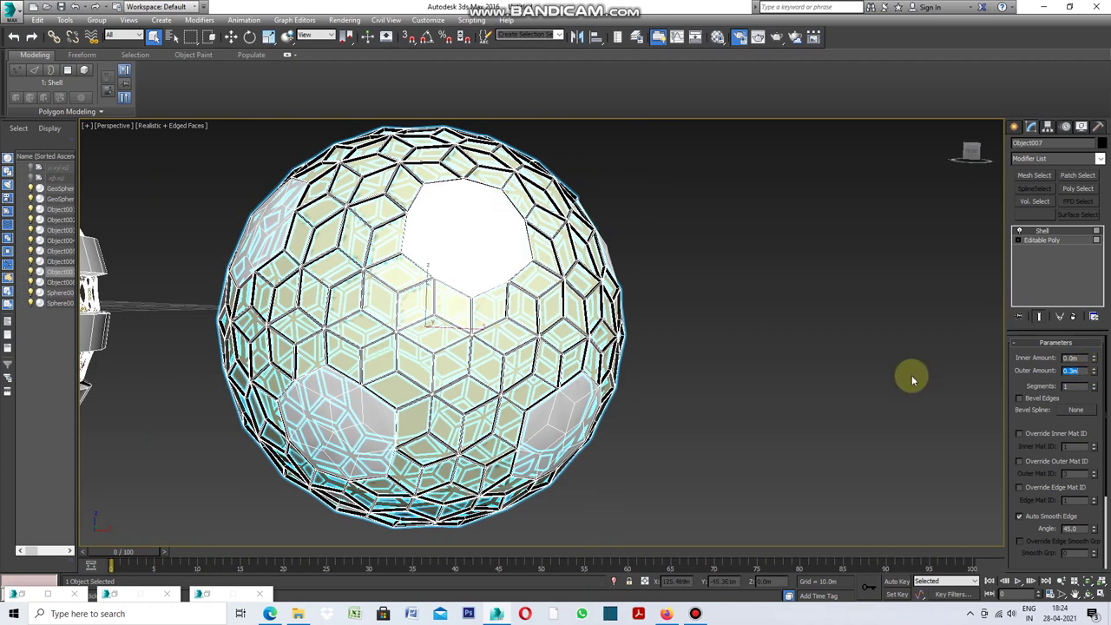
click(1029, 127)
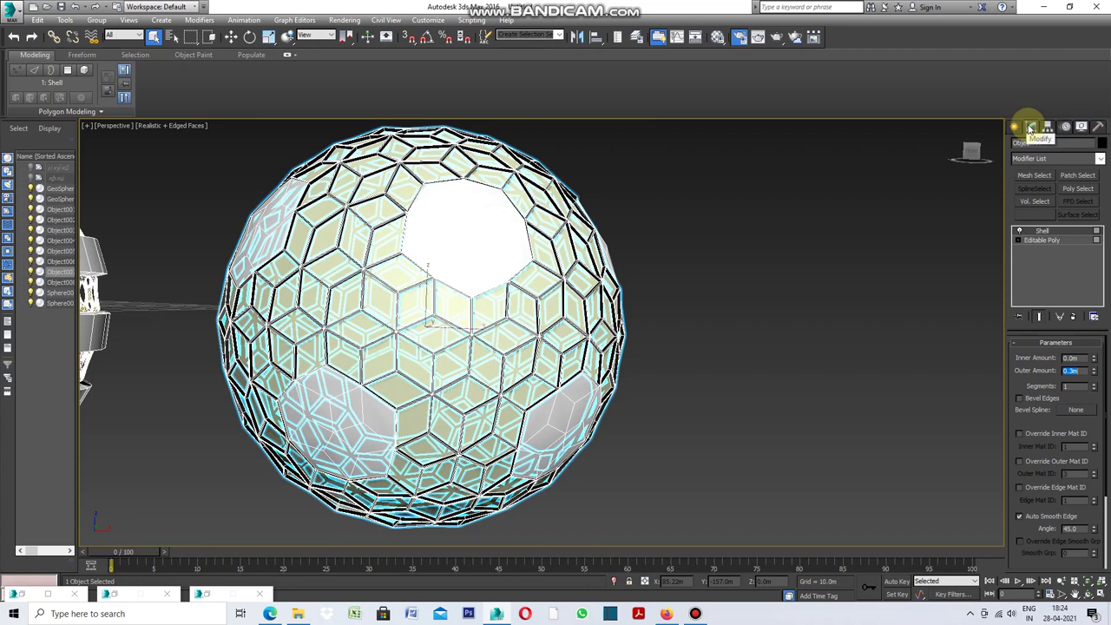
click(1101, 159)
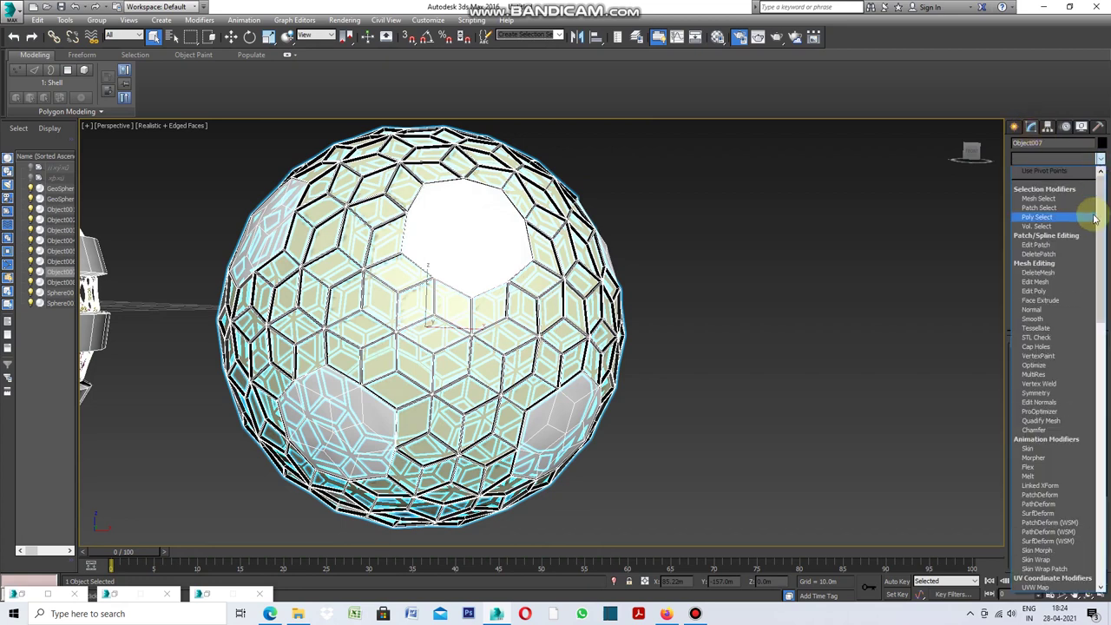
drag(1099, 223, 1102, 373)
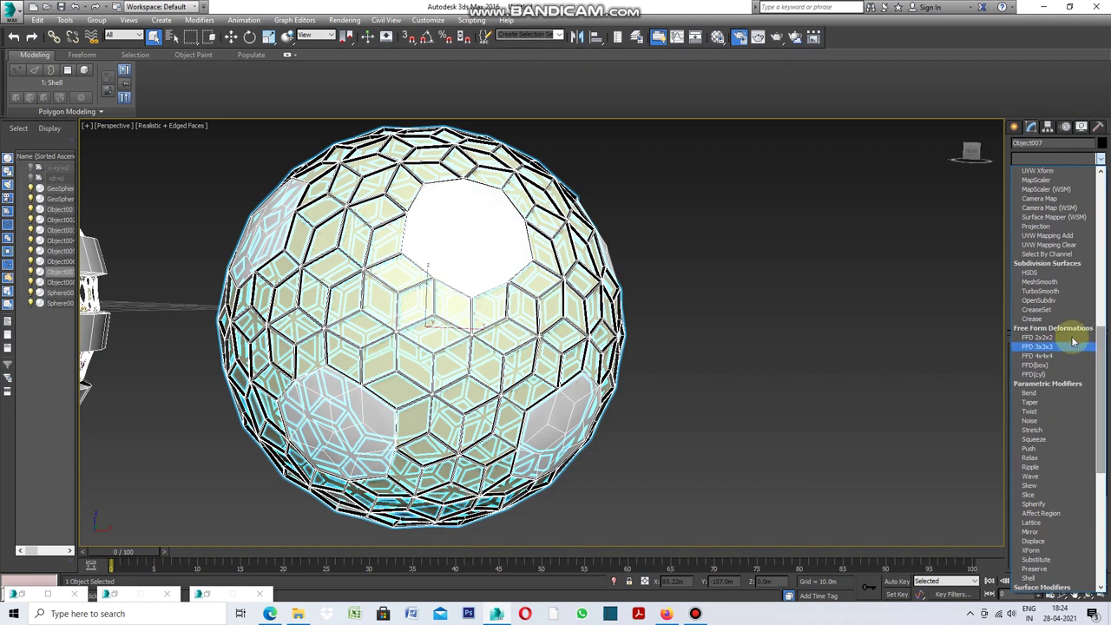
Step: Stack two TurboSmooth modifiers above the Shell on Object007, then delete the lattice
click(1046, 291)
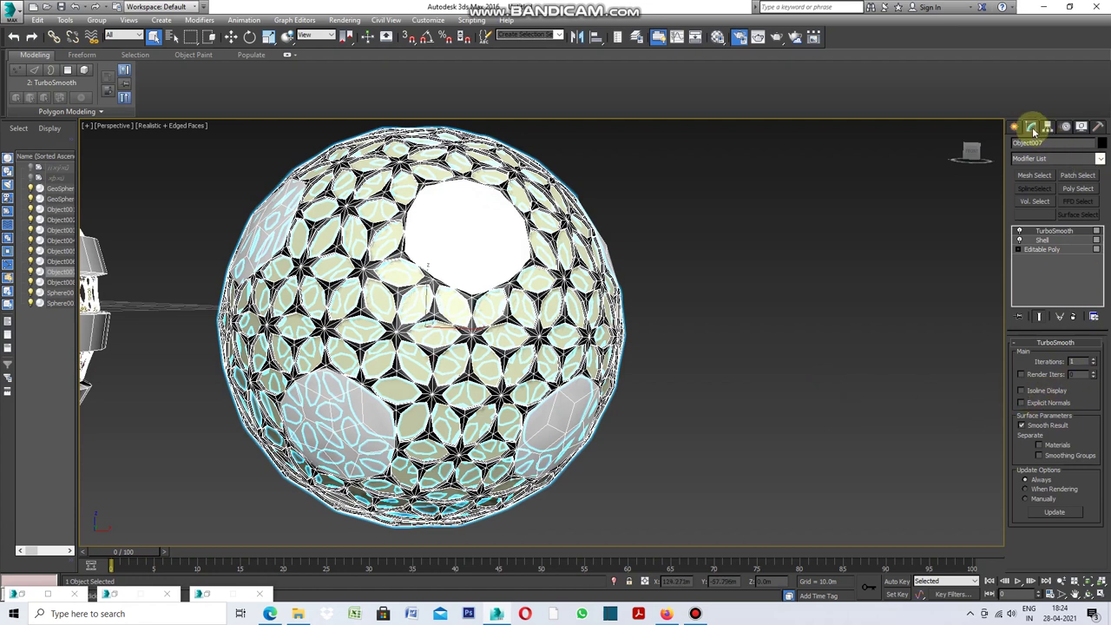
click(1099, 158)
scroll(1106, 244, down, 3)
drag(1106, 243, 1104, 329)
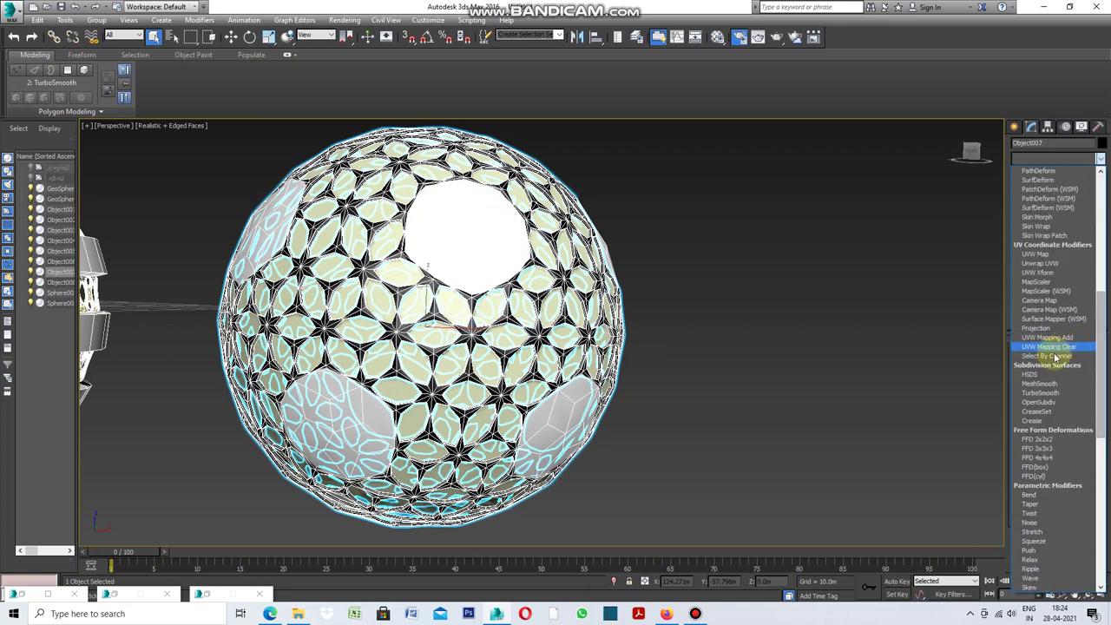
click(1048, 394)
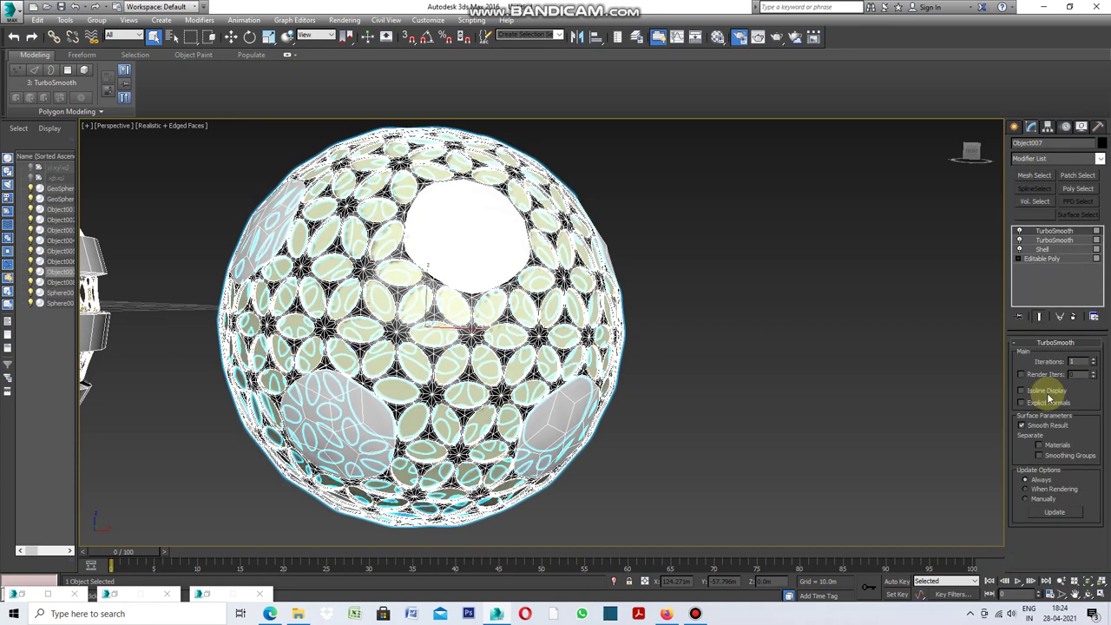
key(Delete)
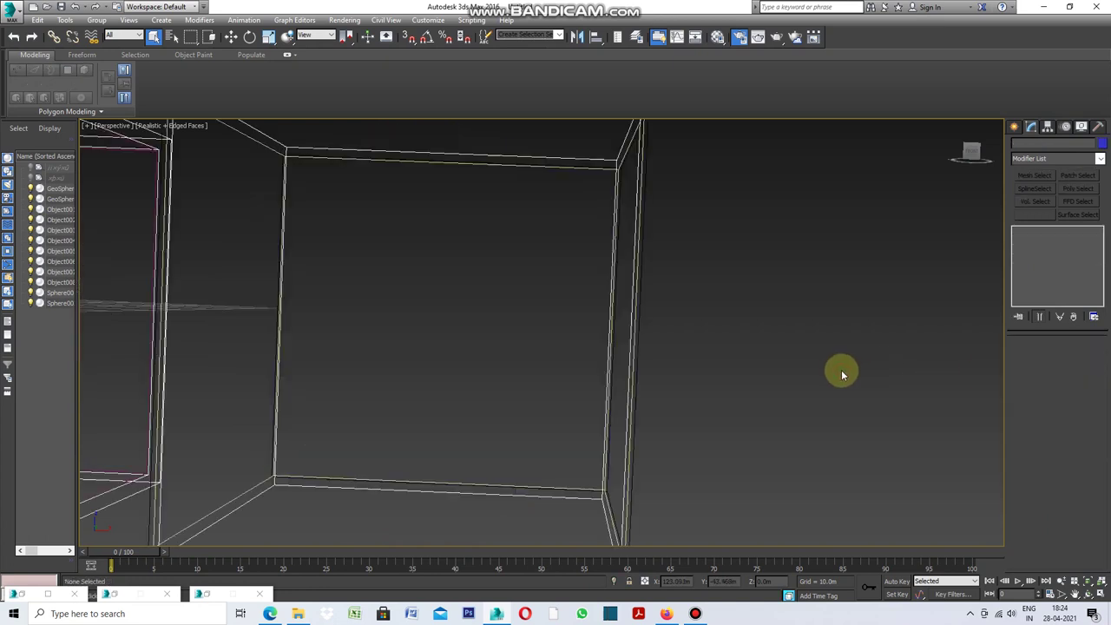
Step: Undo the deletion to restore the smoothed lattice sphere and zoom to inspect it
key(ctrl+z)
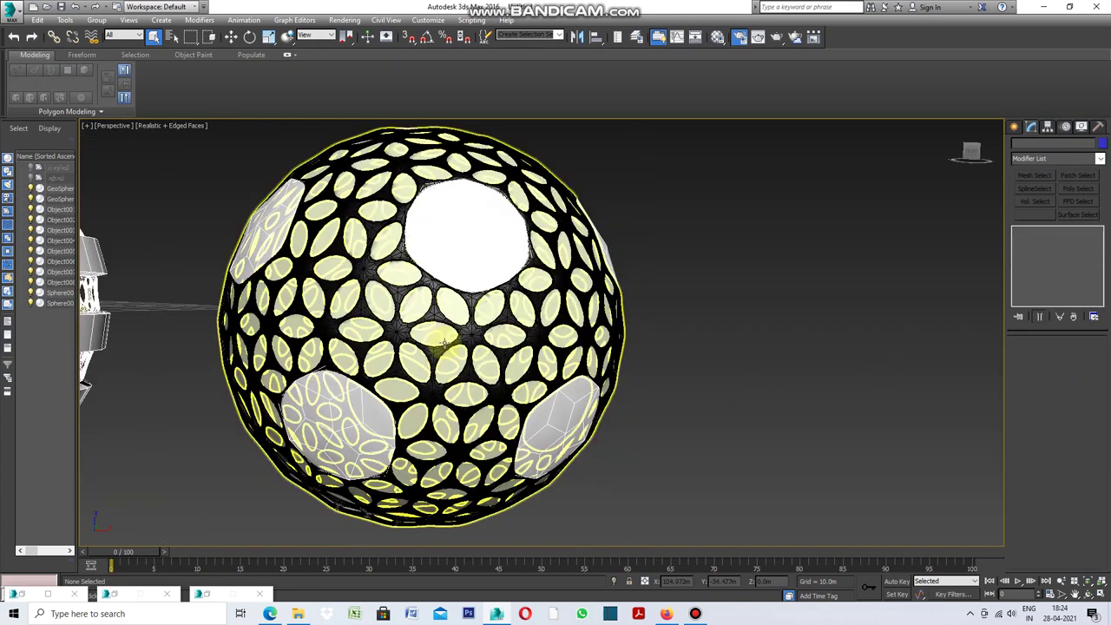
scroll(483, 337, up, 5)
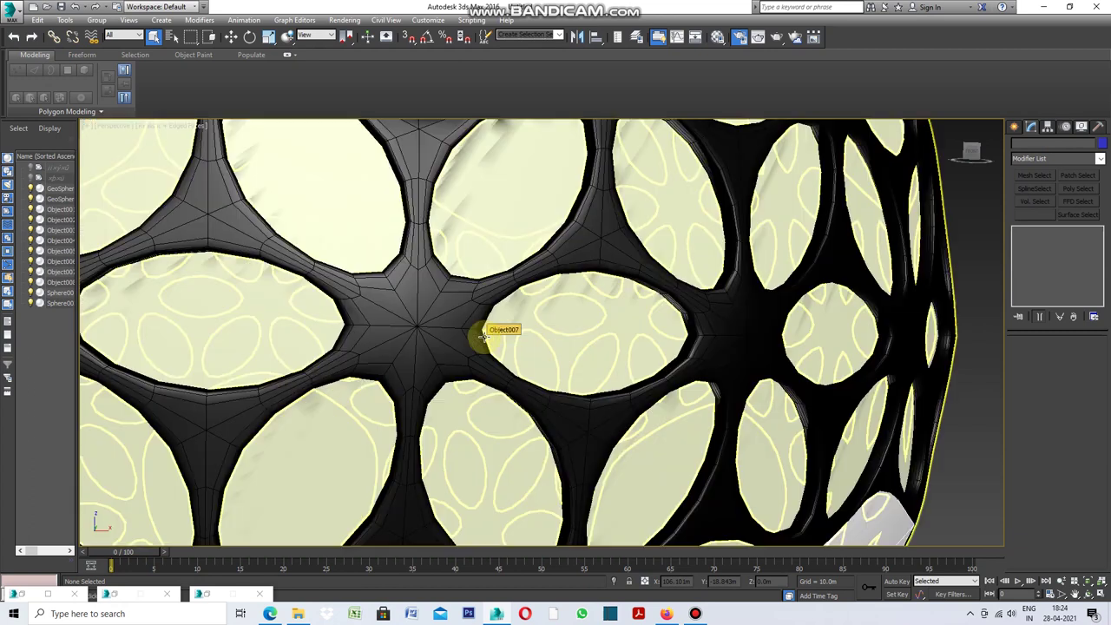
scroll(483, 337, down, 5)
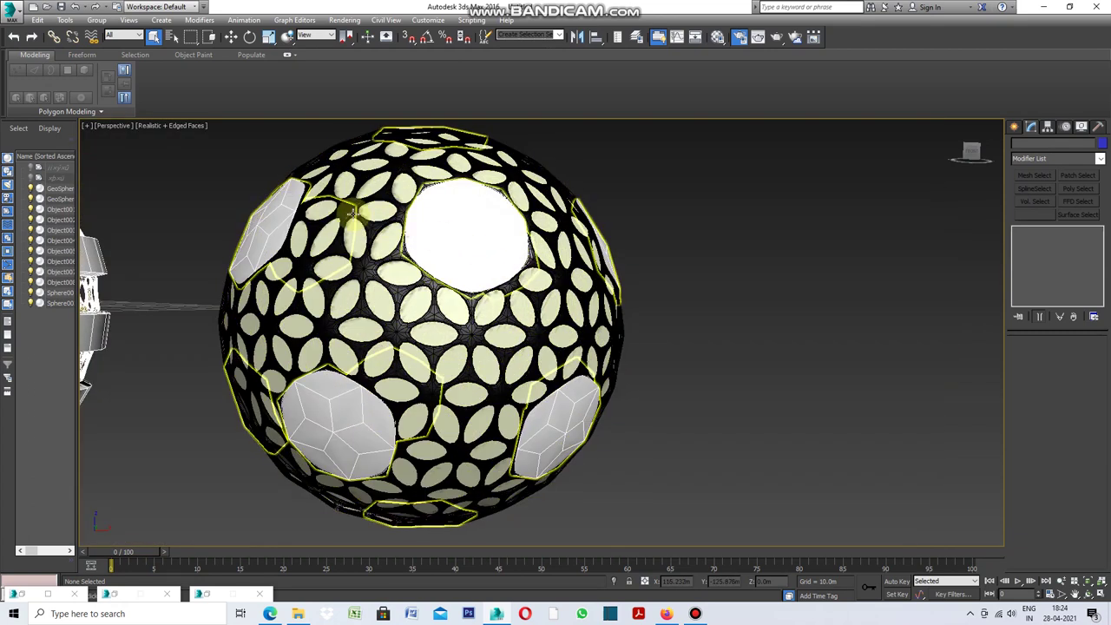
scroll(606, 414, down, 4)
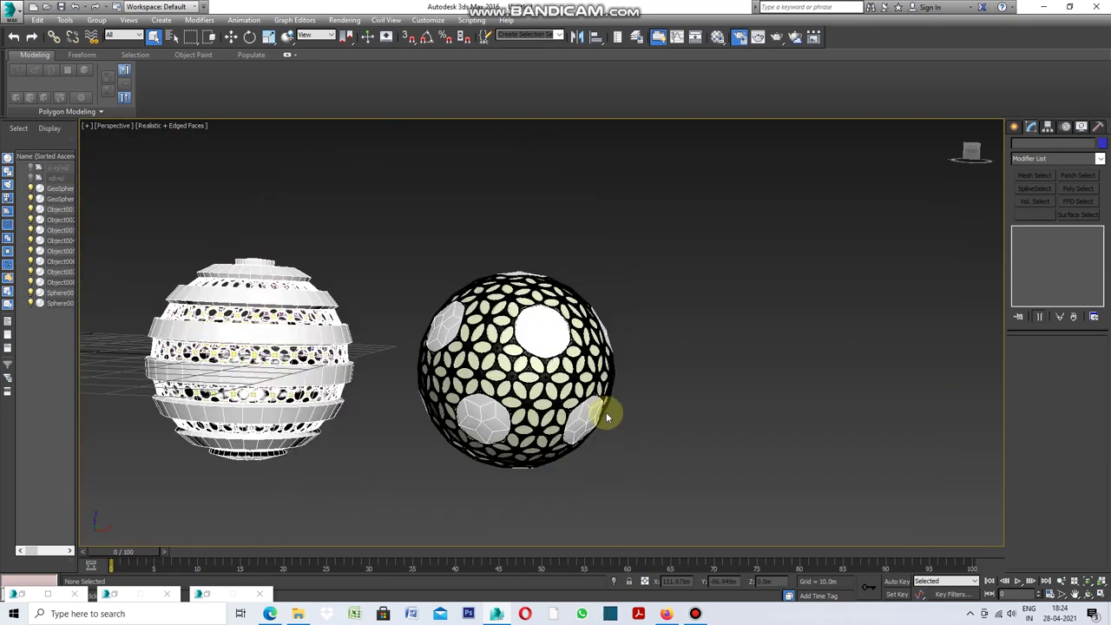
scroll(606, 414, down, 3)
scroll(184, 358, up, 3)
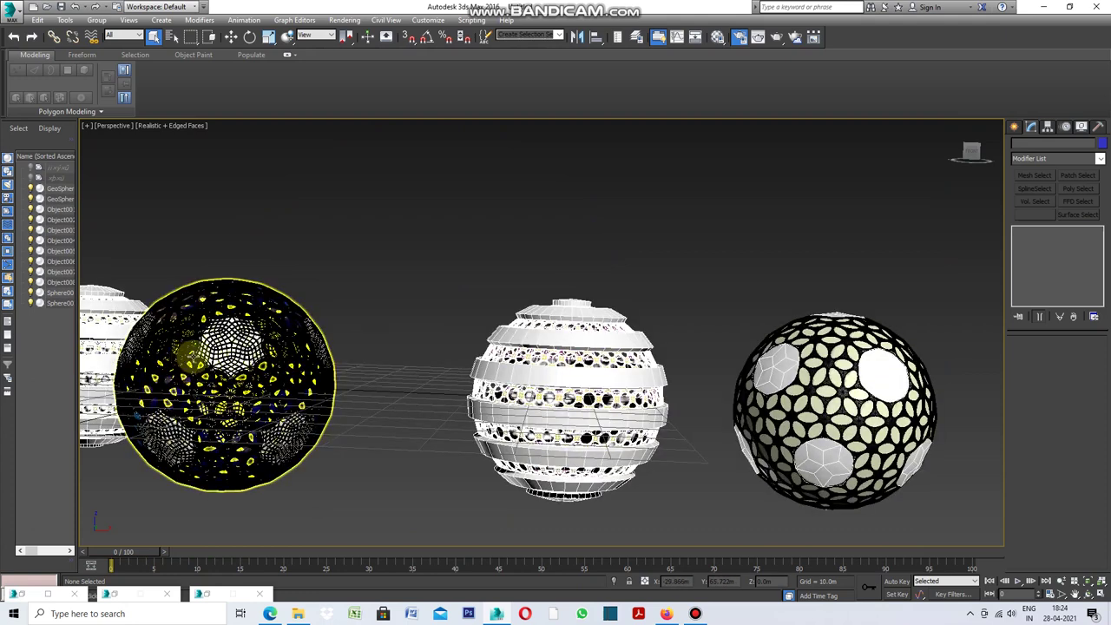
scroll(196, 359, up, 3)
scroll(196, 359, down, 3)
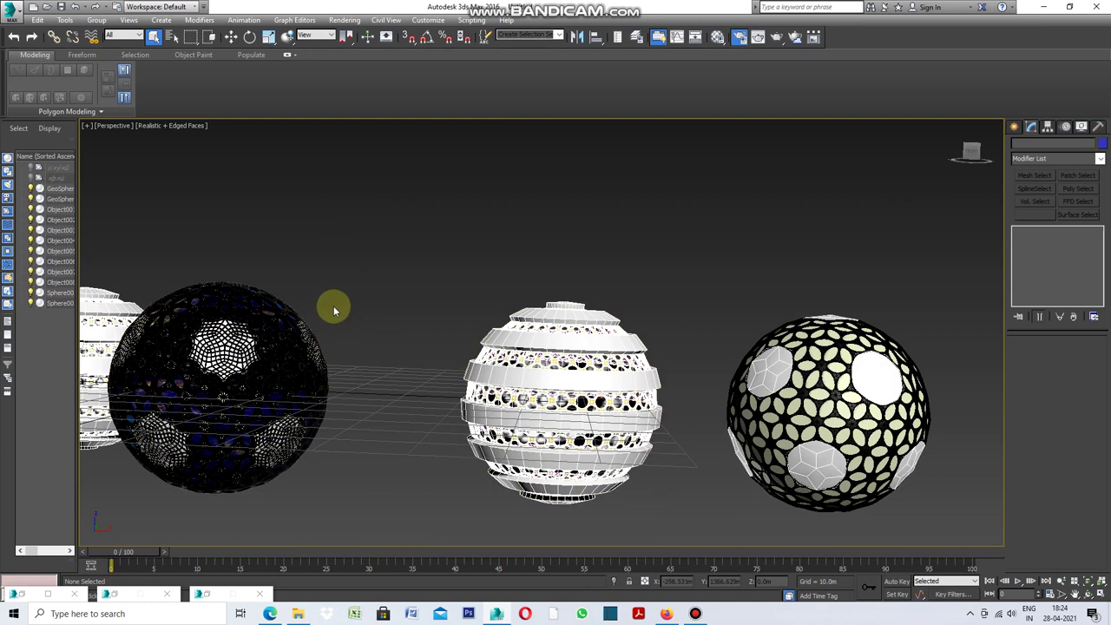
Step: Select GeoSphere002, the left perforated sphere, and zoom around it
click(329, 329)
scroll(326, 334, up, 5)
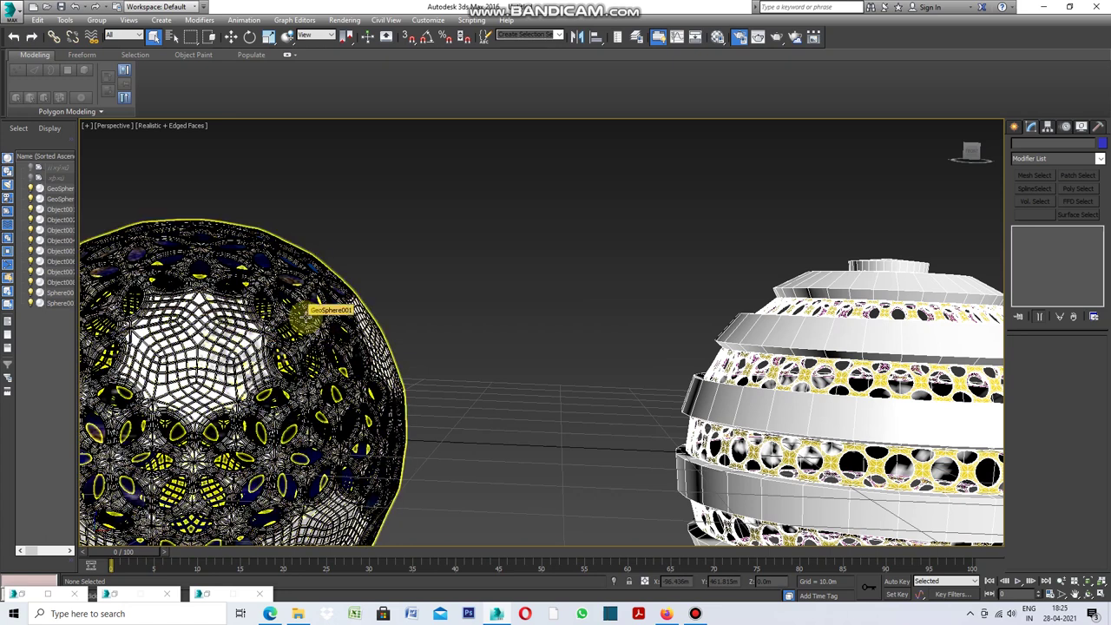
scroll(305, 320, down, 5)
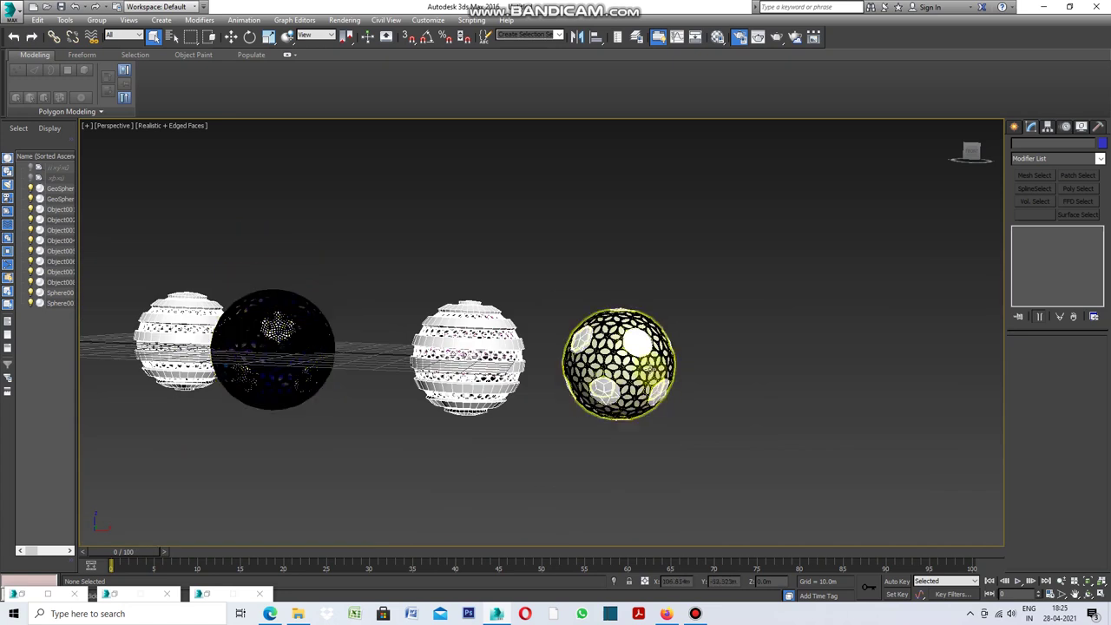
scroll(649, 368, up, 5)
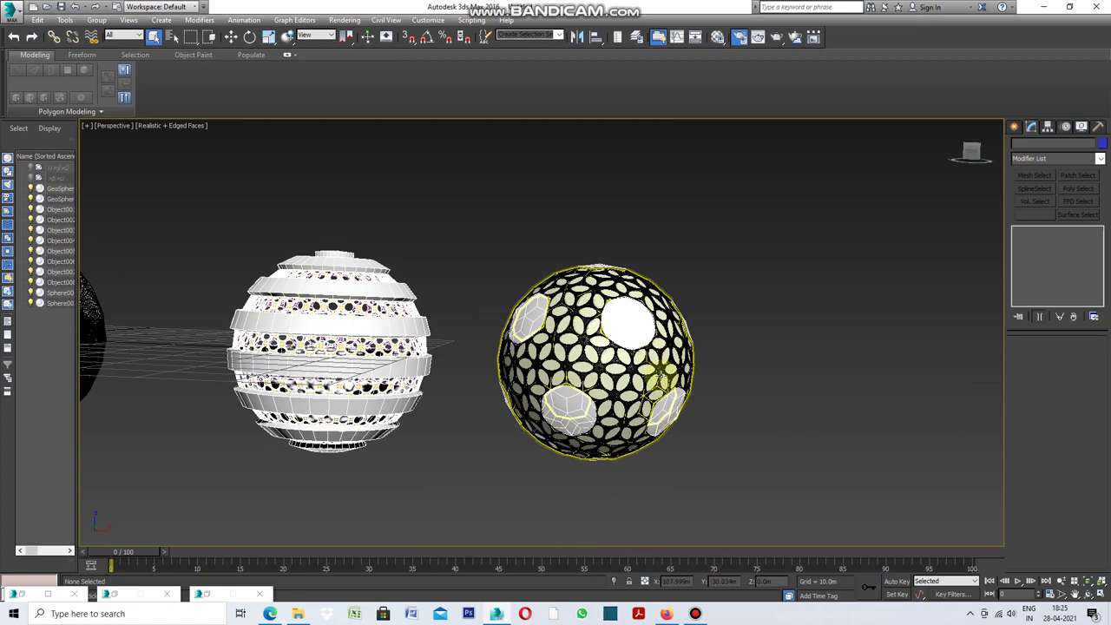
scroll(664, 372, up, 3)
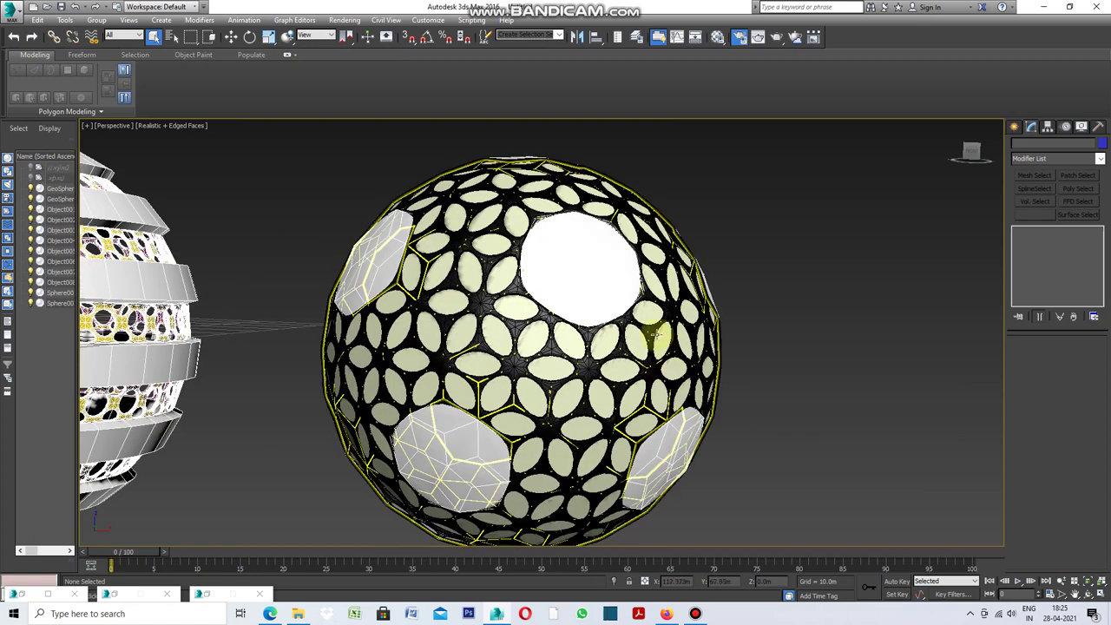
Step: Convert GeoSphere002 to Editable Poly and select its 360 patch polygons at Polygon level
click(600, 282)
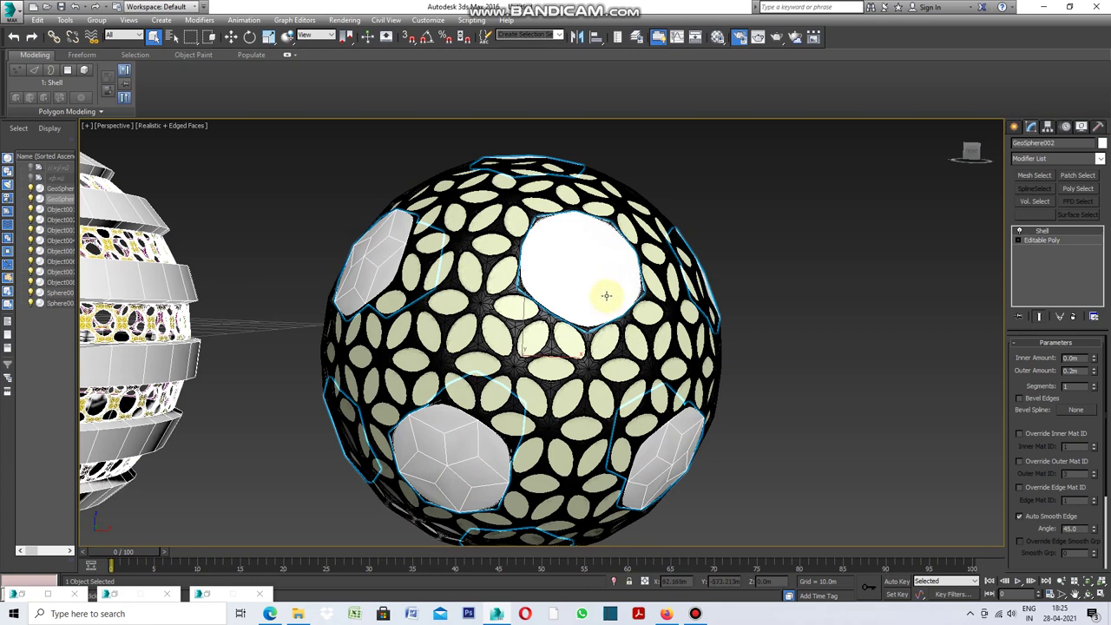
middle_drag(606, 296, 627, 279)
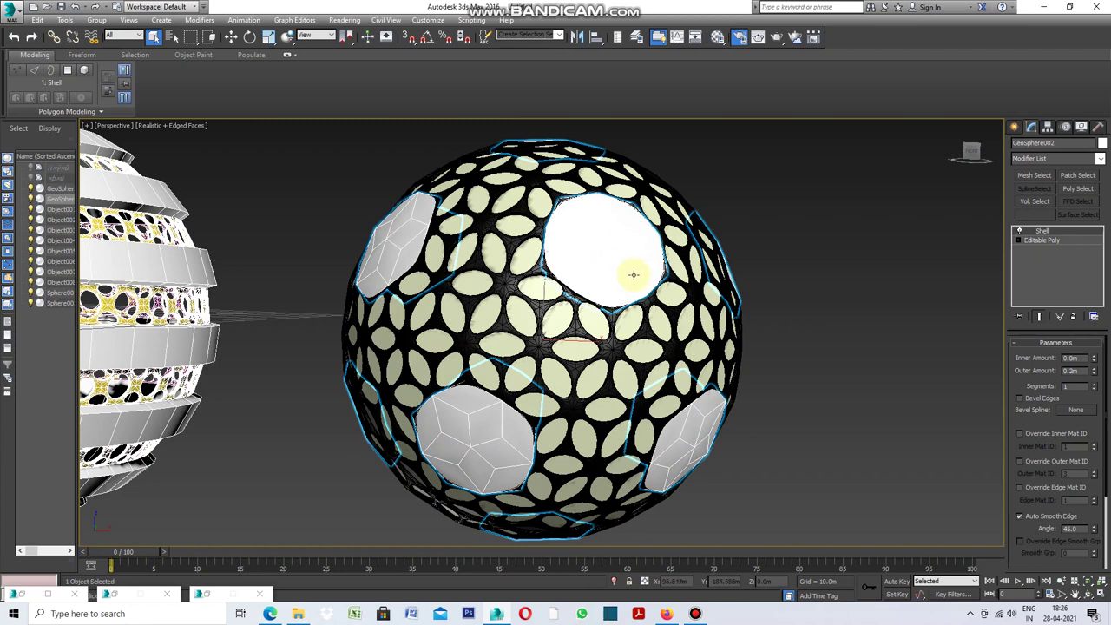
right_click(854, 293)
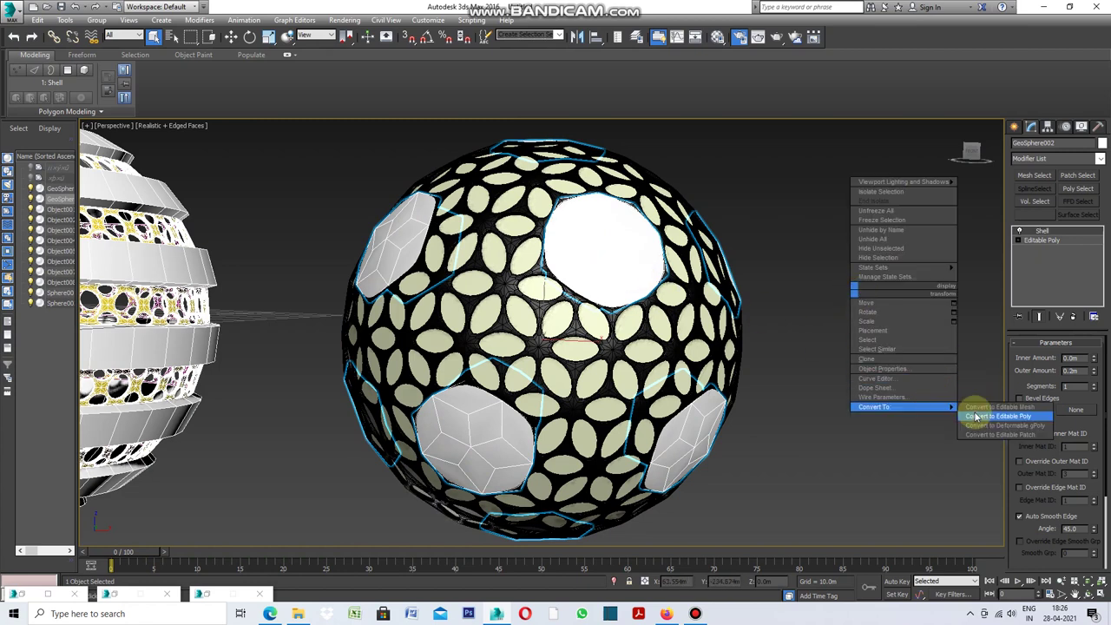
click(975, 417)
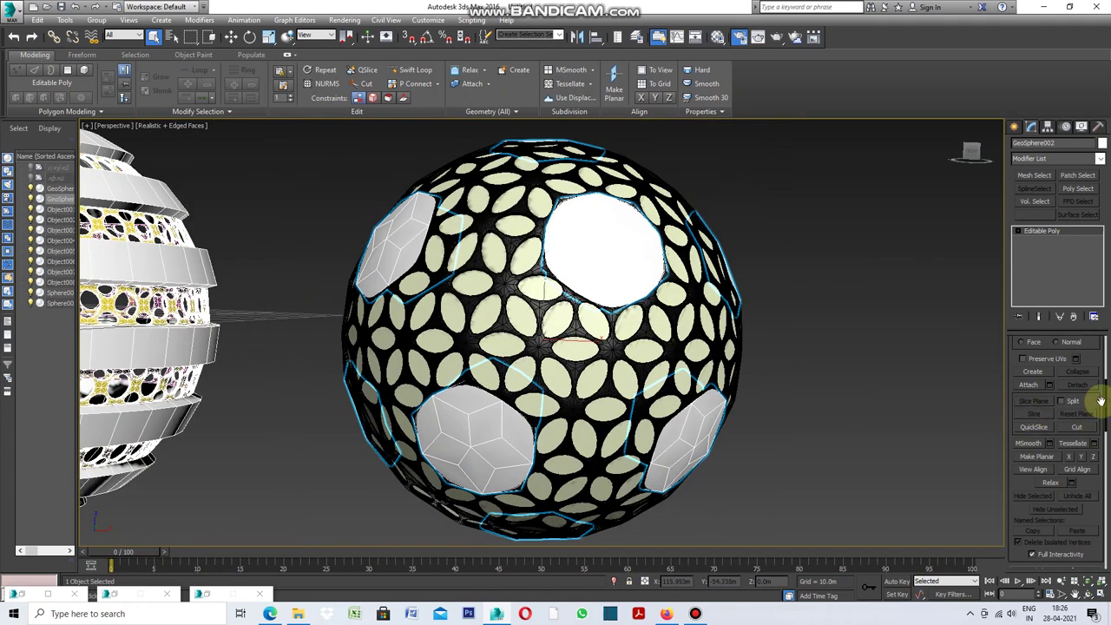
drag(1106, 397, 1102, 347)
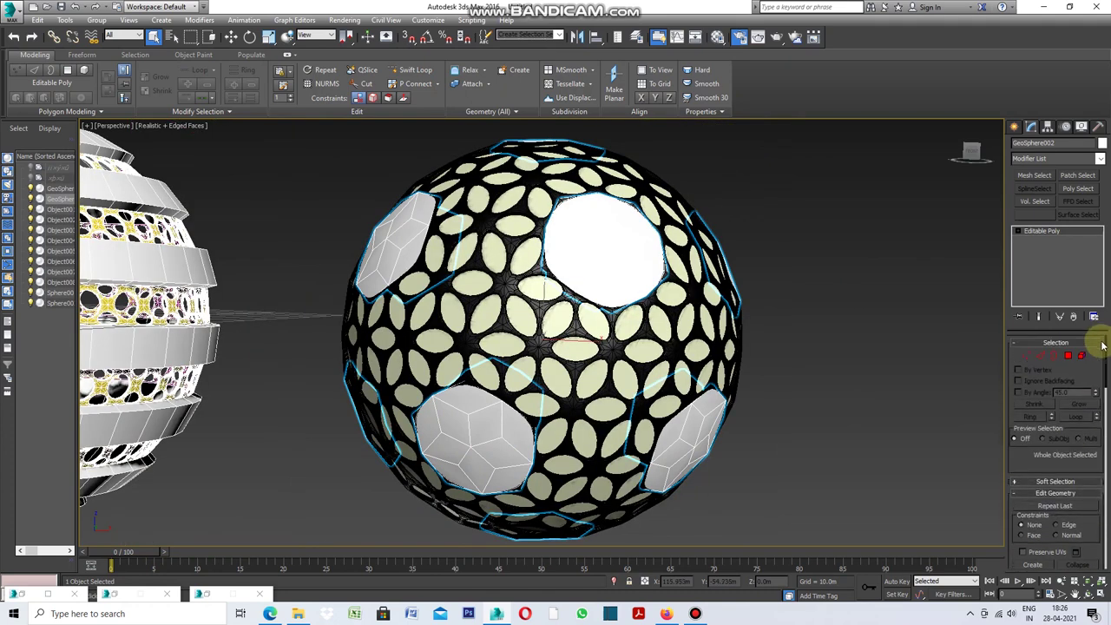
click(1067, 356)
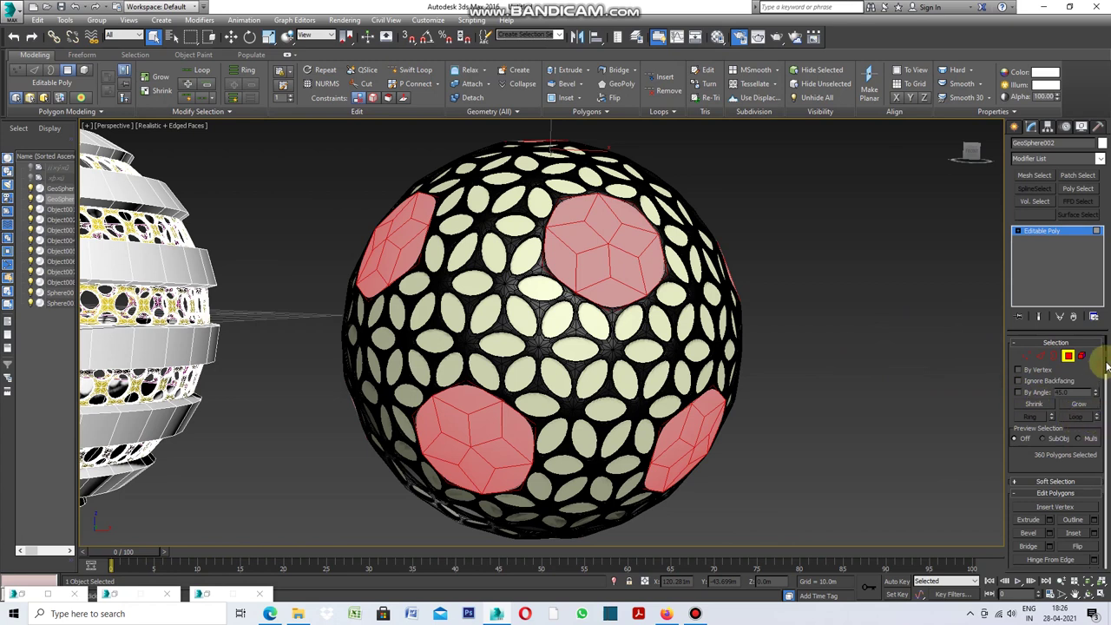
drag(1107, 365, 1107, 381)
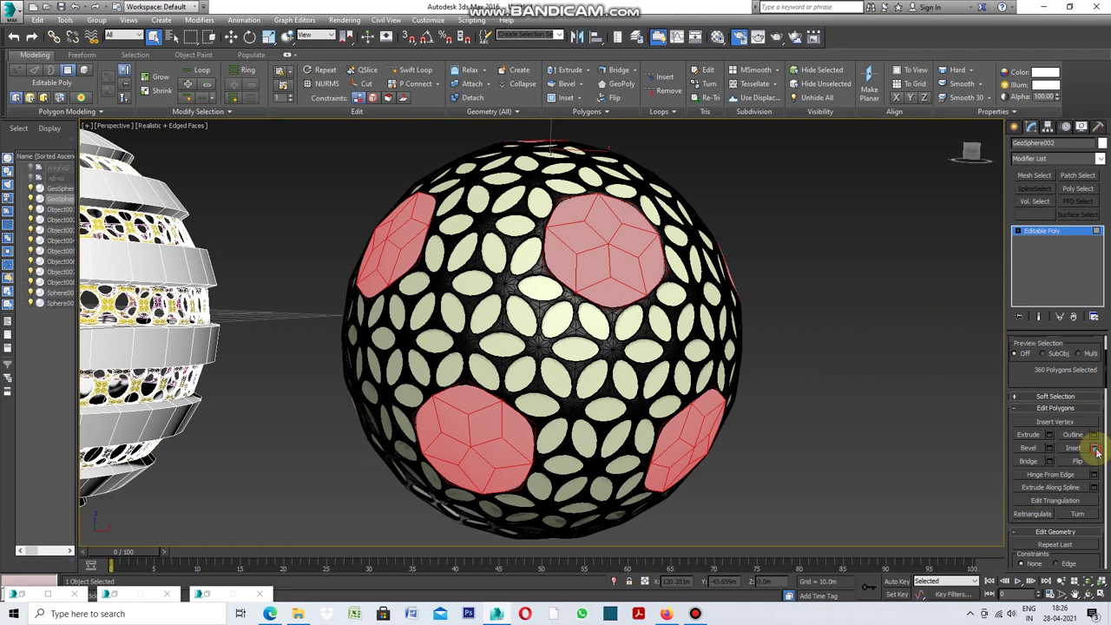
Step: Inset the 360 patch polygons as a group by 0.05 and begin detaching them
click(1094, 447)
drag(569, 355, 573, 352)
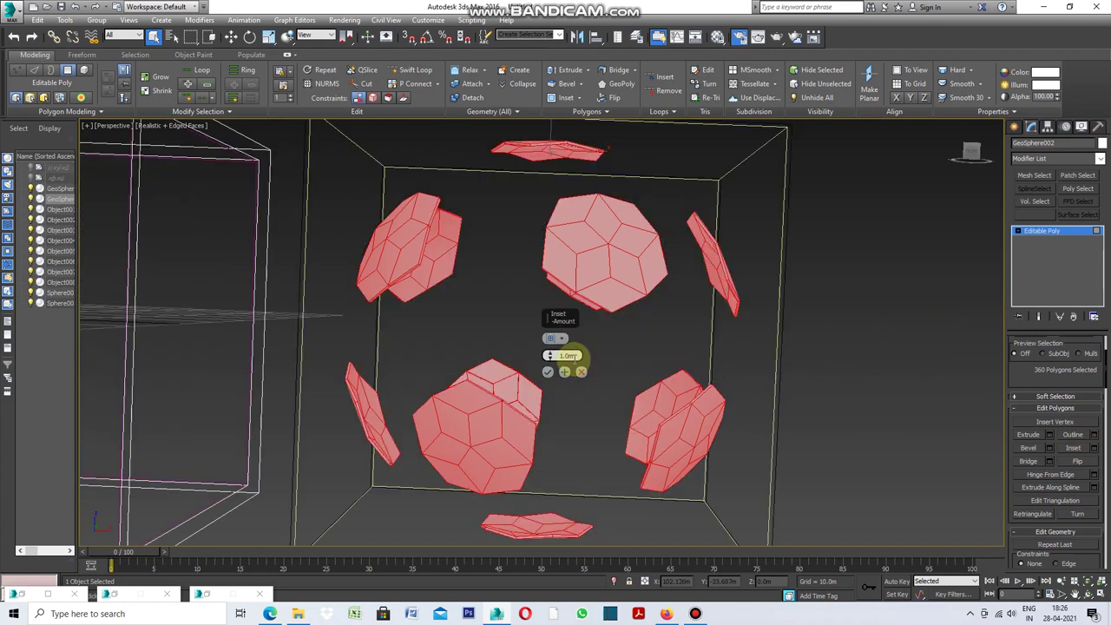
click(562, 341)
click(596, 361)
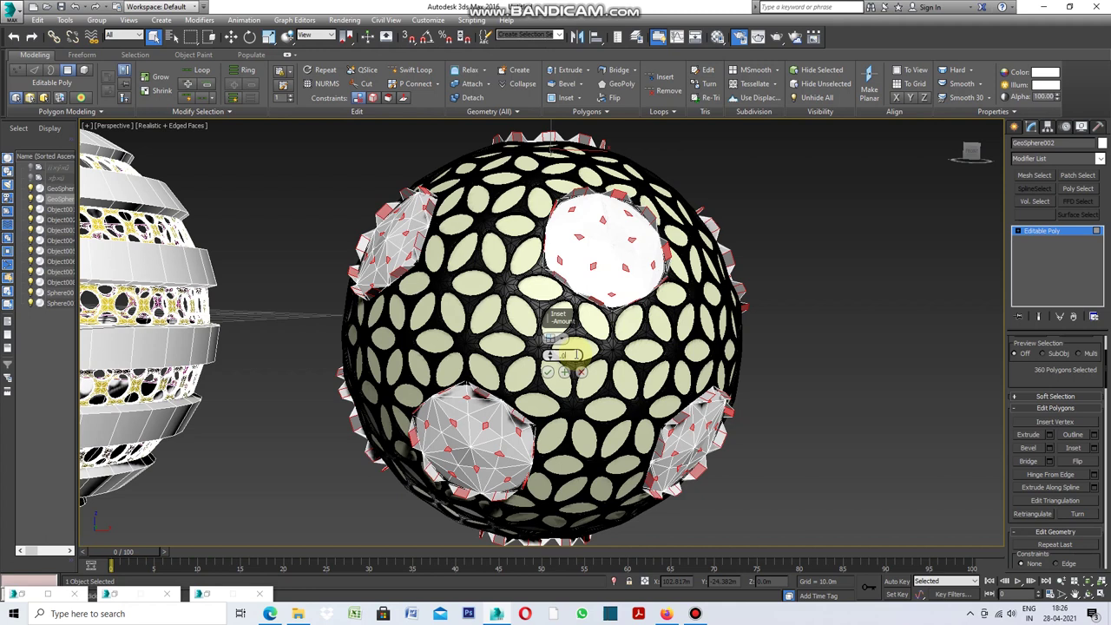
key(Return)
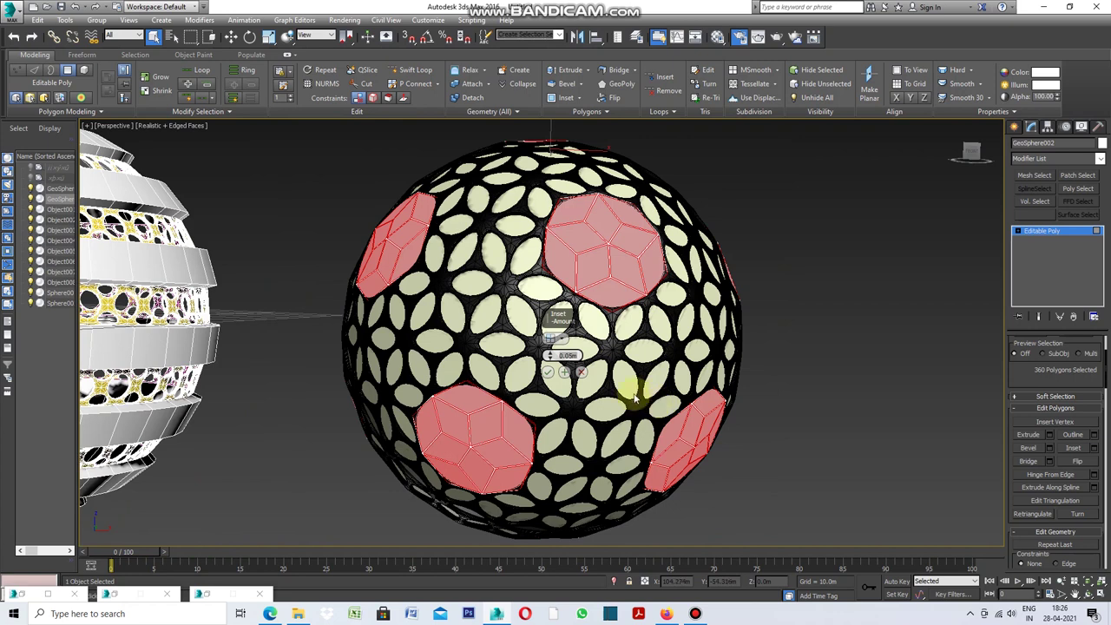
click(548, 374)
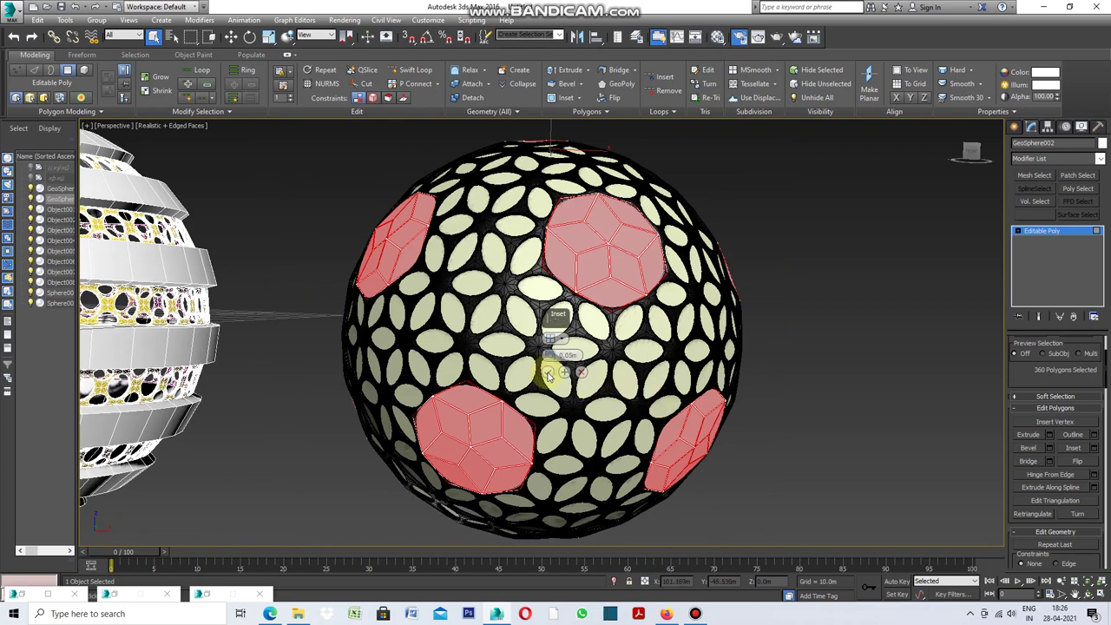
scroll(1059, 451, down, 2)
click(1078, 513)
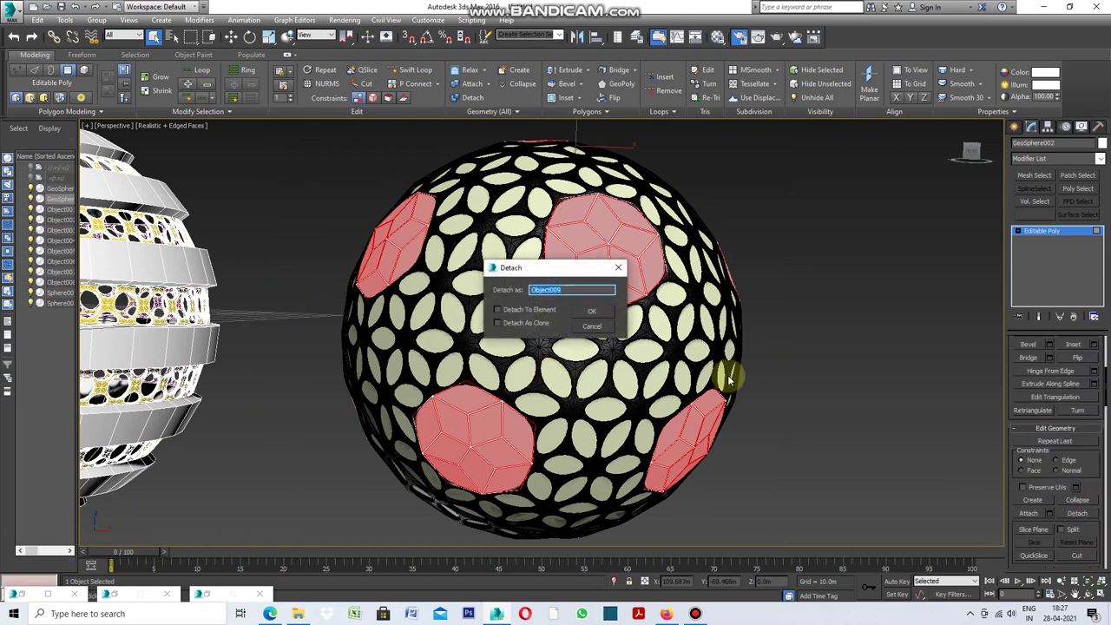
Step: Detach the inset patches as Object009 and set GeoSphere002's object colour to black
click(590, 314)
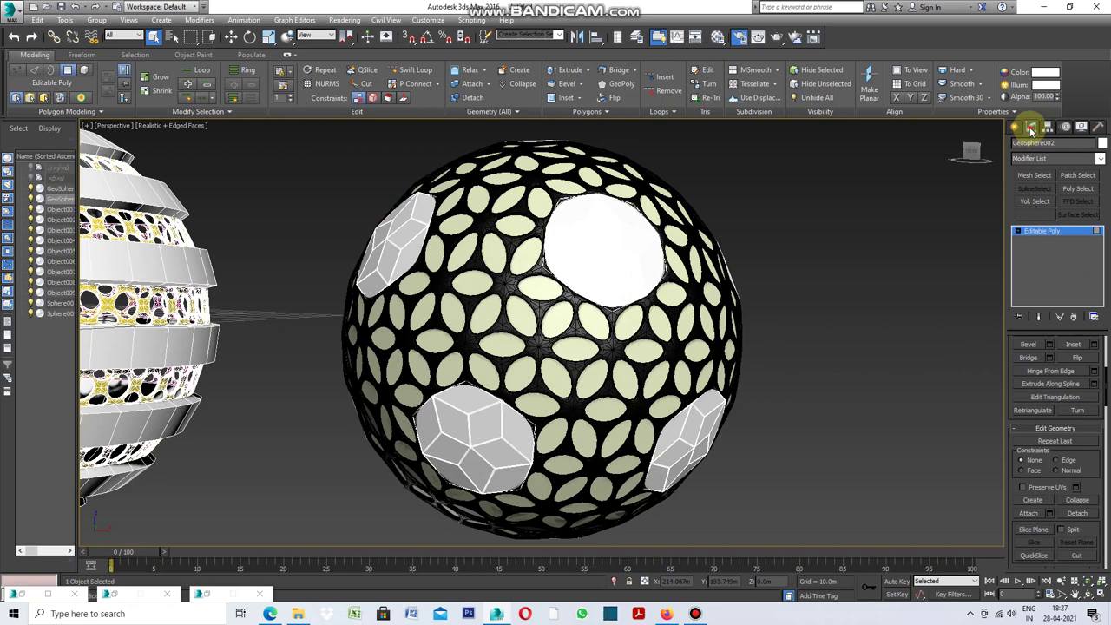
click(1100, 159)
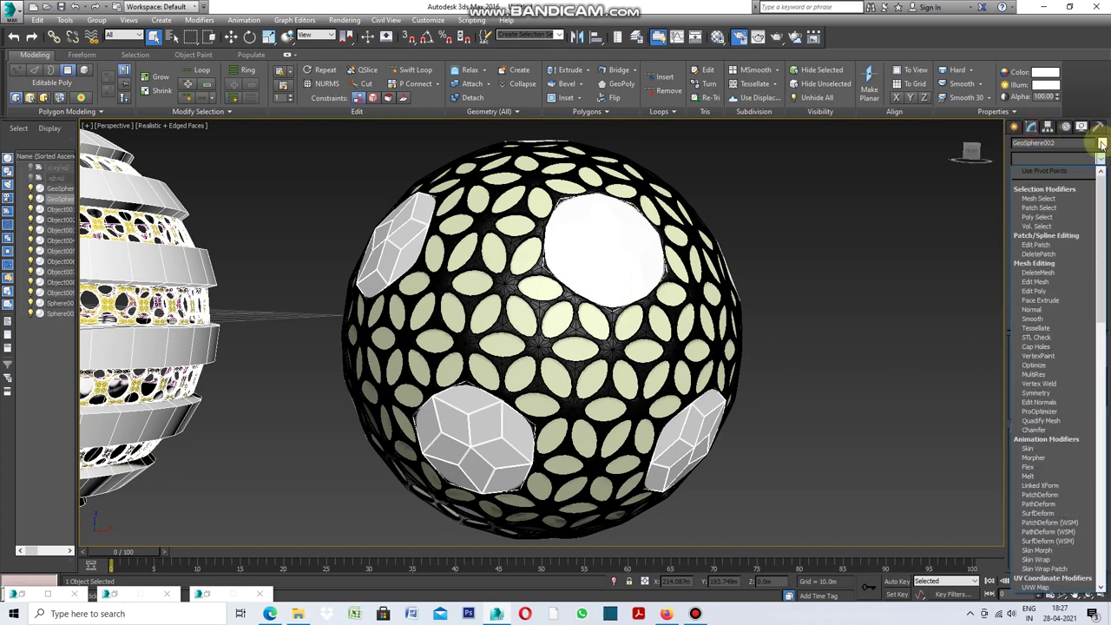
click(1101, 143)
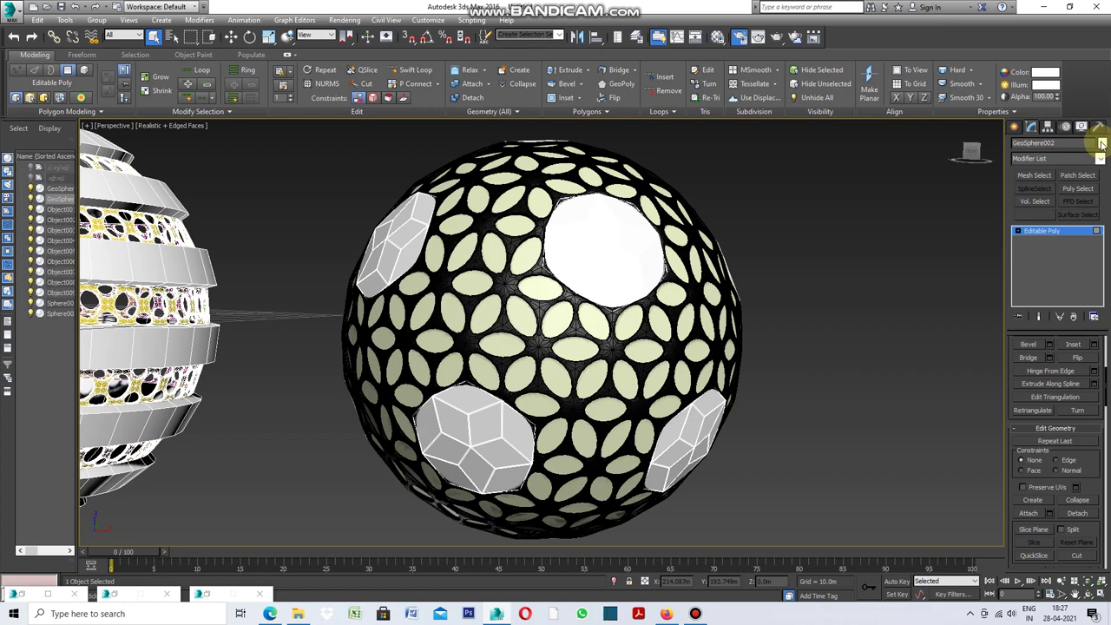
click(1102, 143)
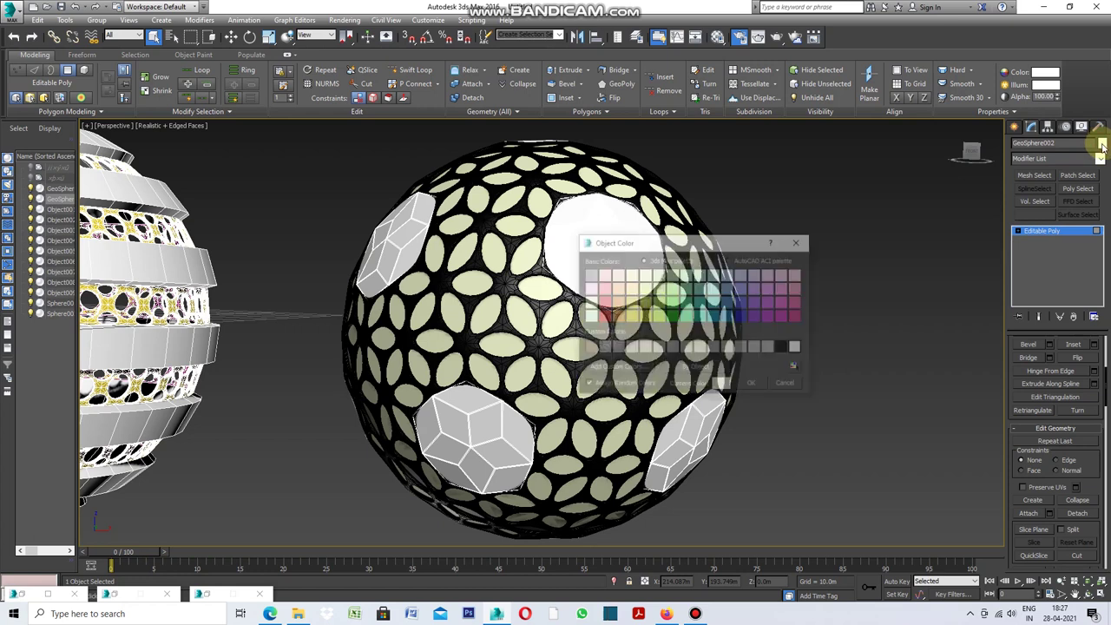
click(790, 350)
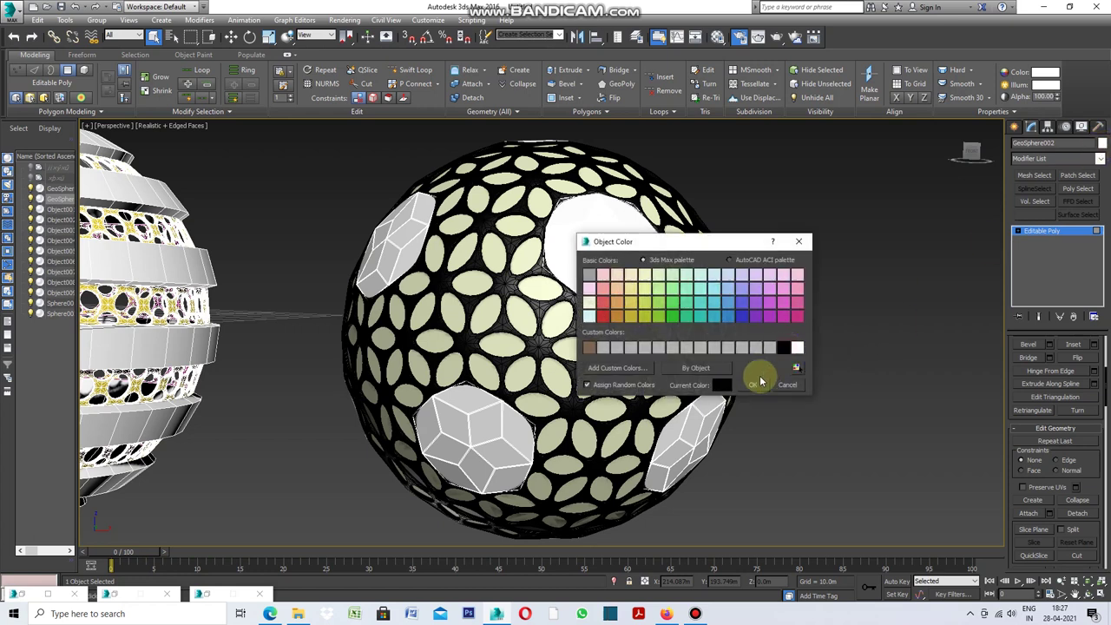
click(752, 385)
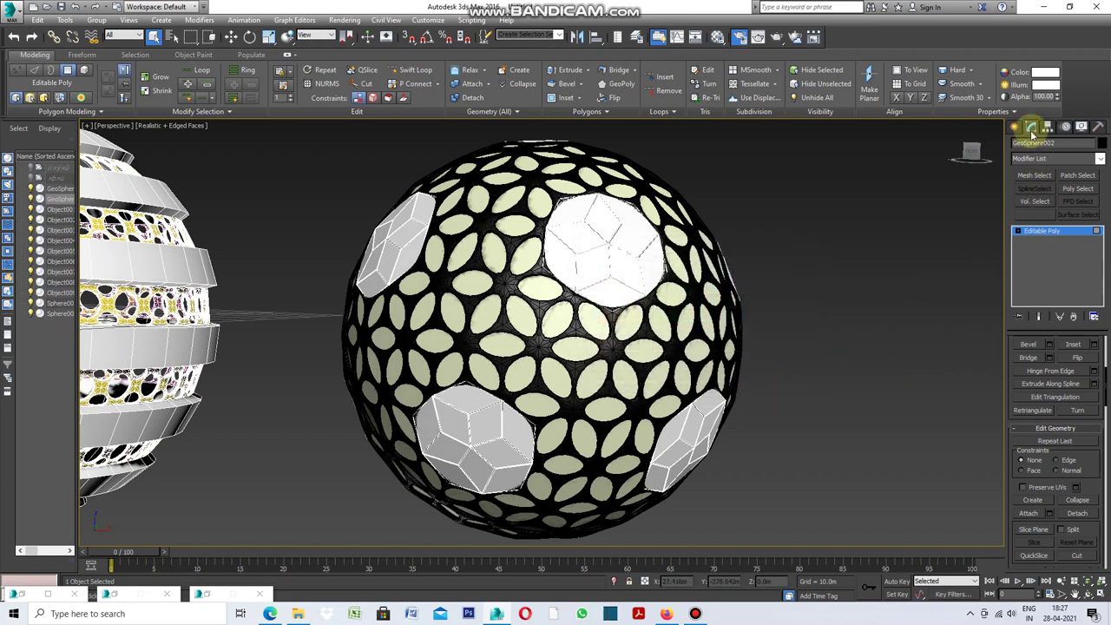
Step: Add a Shell with 0.2m outer amount to GeoSphere002, topped by TurboSmooth
click(1100, 158)
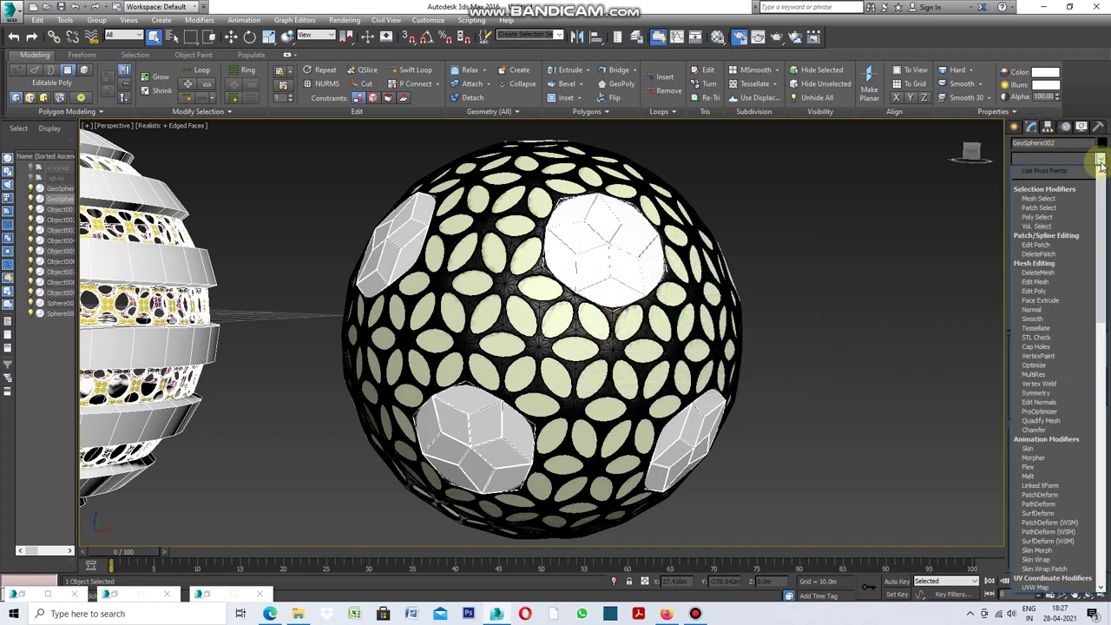
drag(1099, 227, 1094, 434)
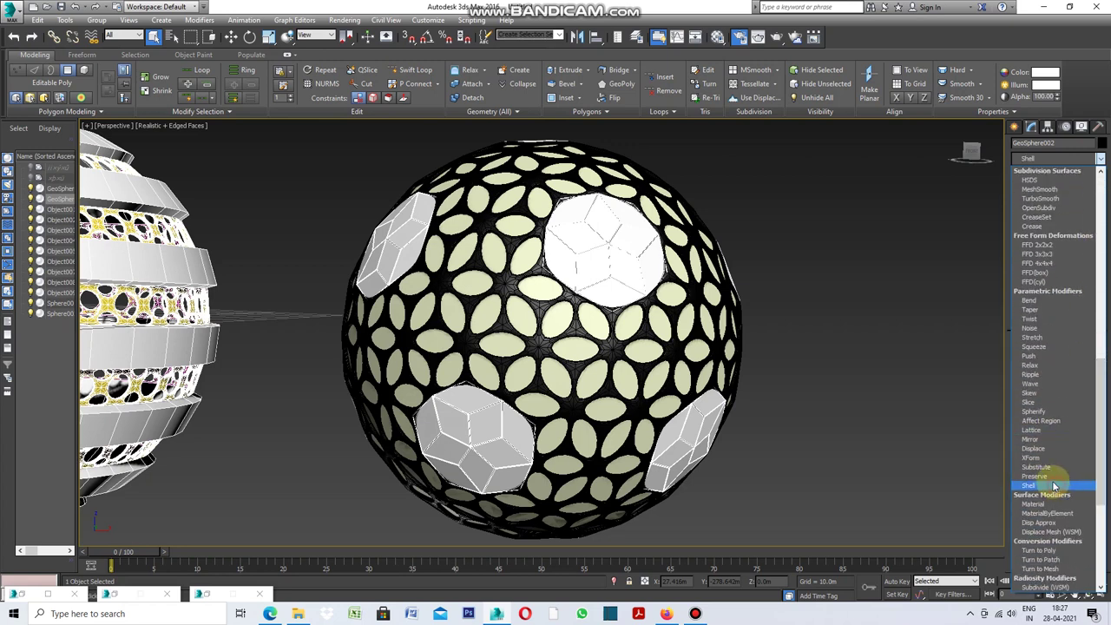
click(1052, 482)
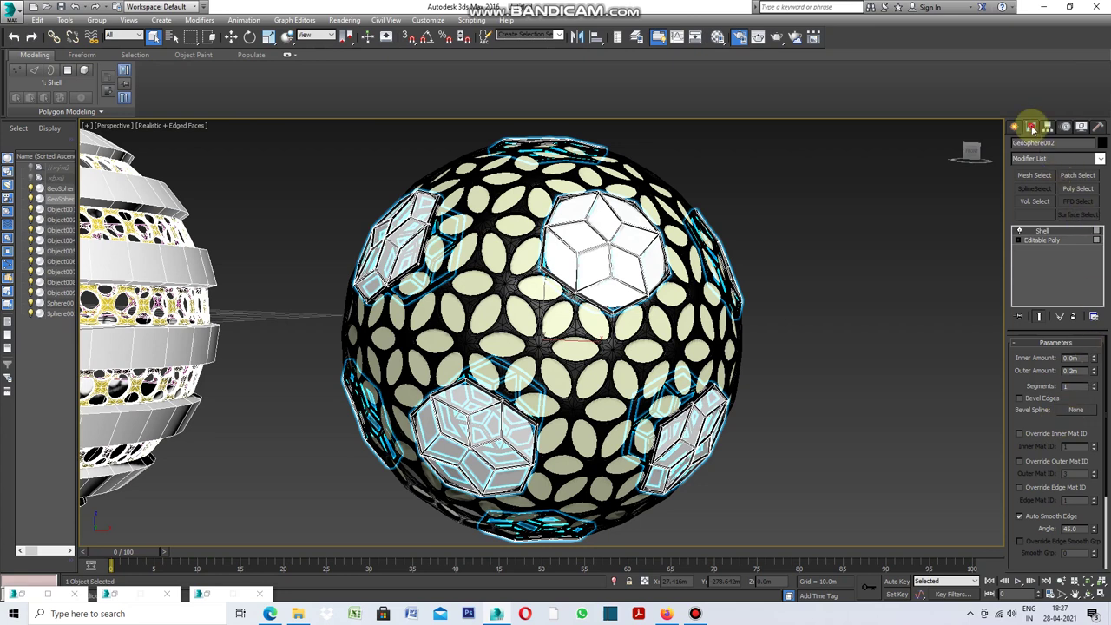
click(1099, 158)
drag(1103, 209, 1088, 335)
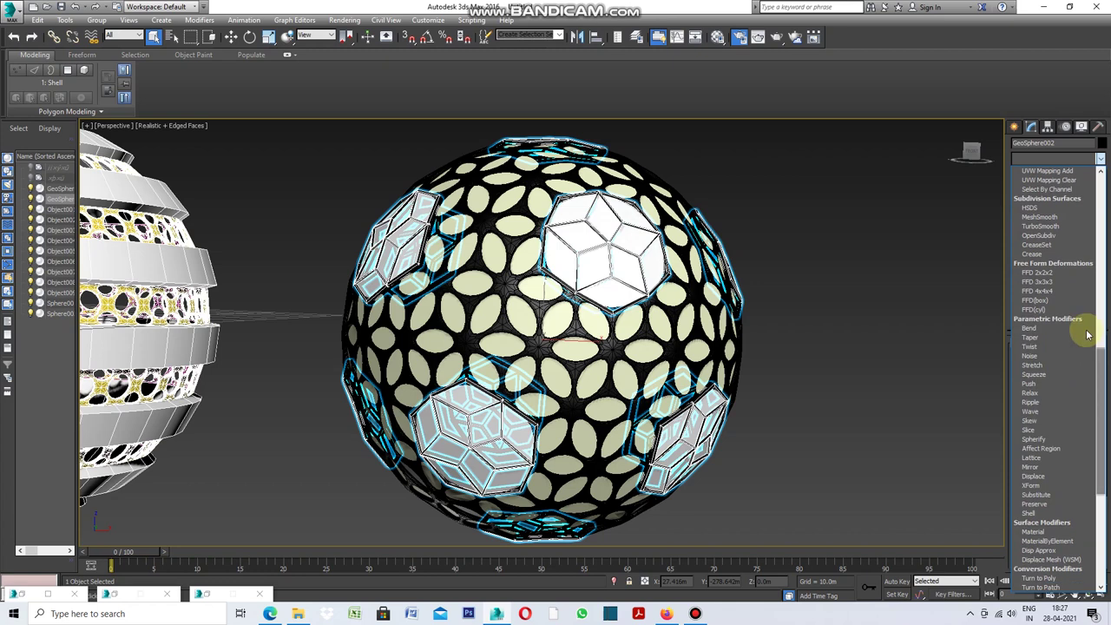
click(1053, 227)
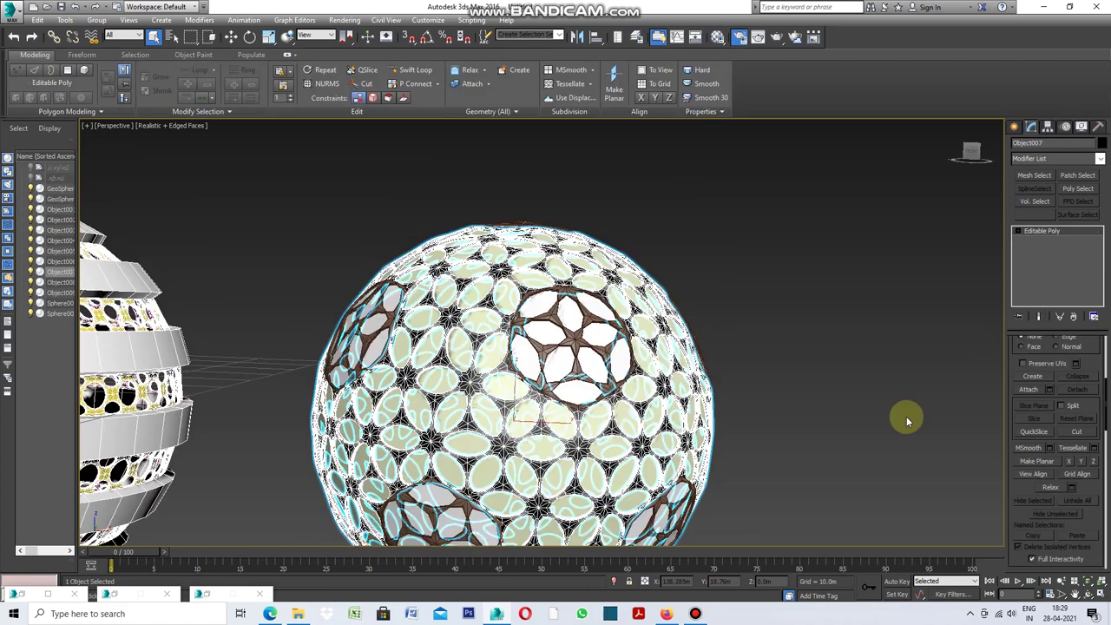
Step: Select all 71040 polygons of Object007 and inset them individually using By Polygon grouping
drag(1107, 414, 1107, 360)
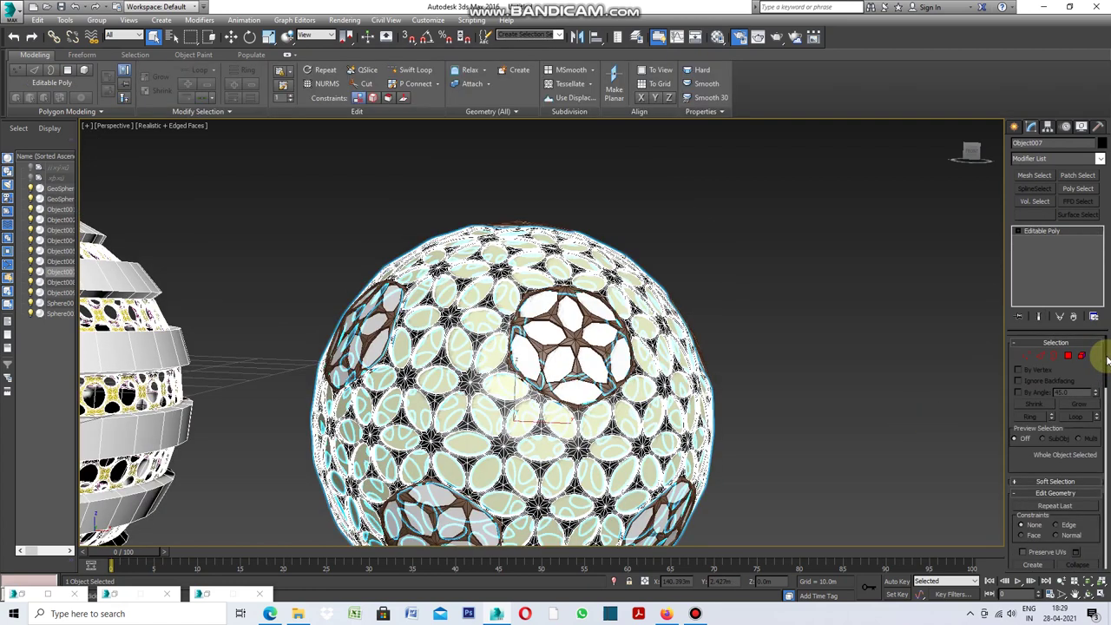
click(1070, 356)
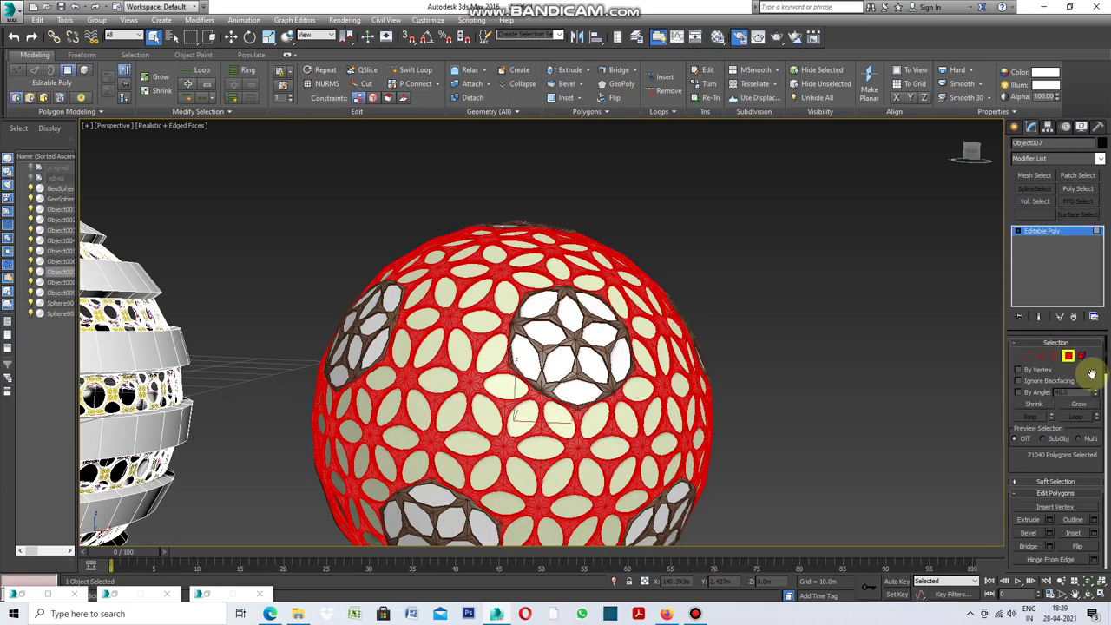
drag(1106, 355, 1098, 383)
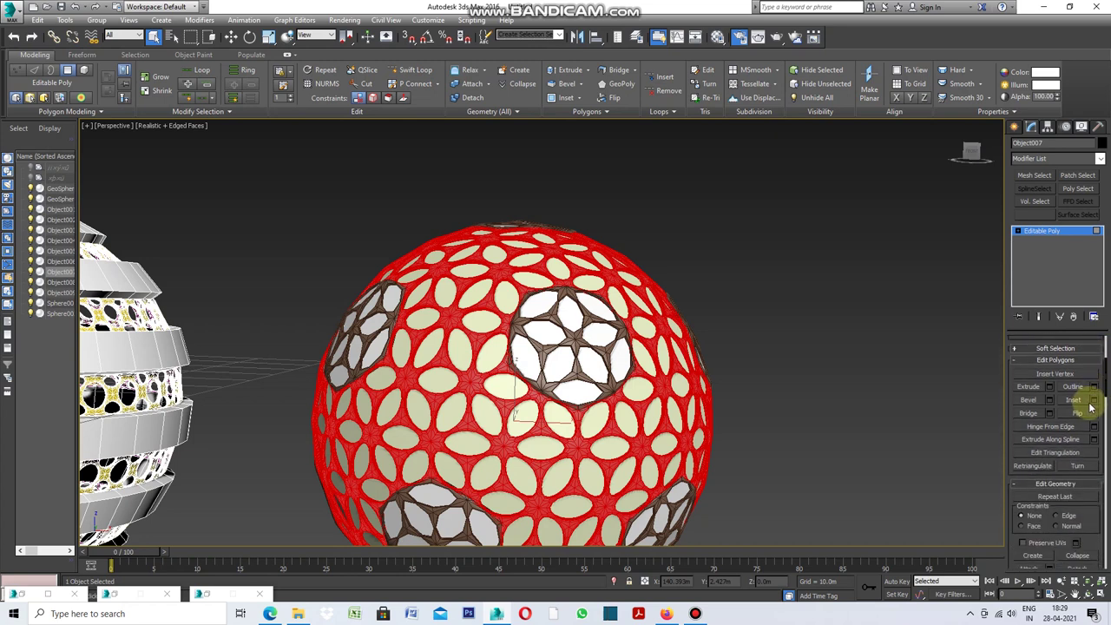
click(1094, 401)
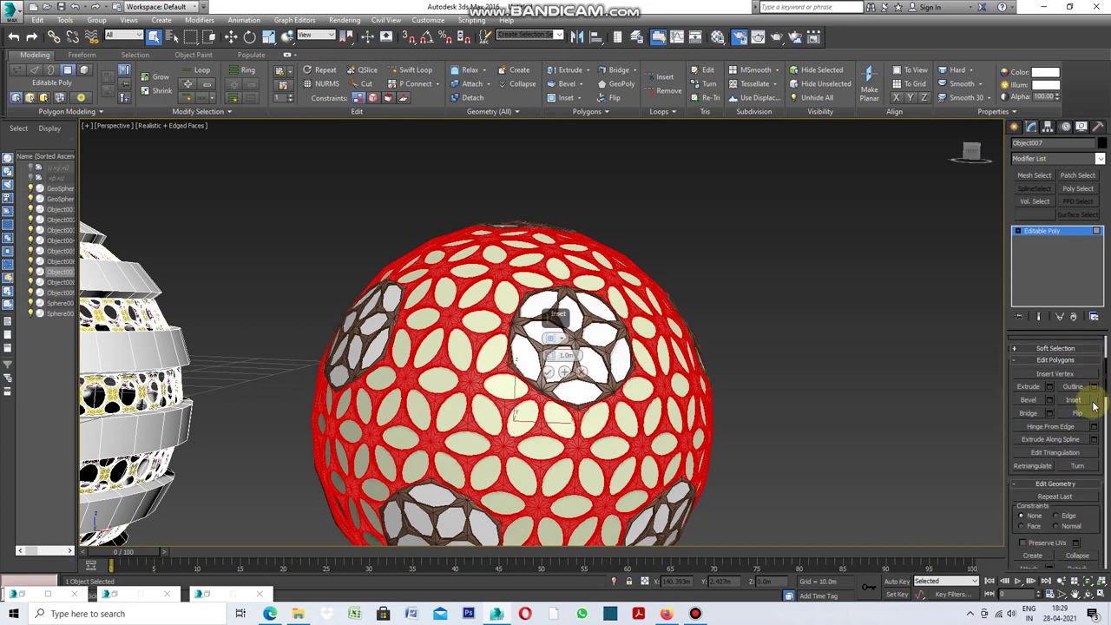
click(564, 344)
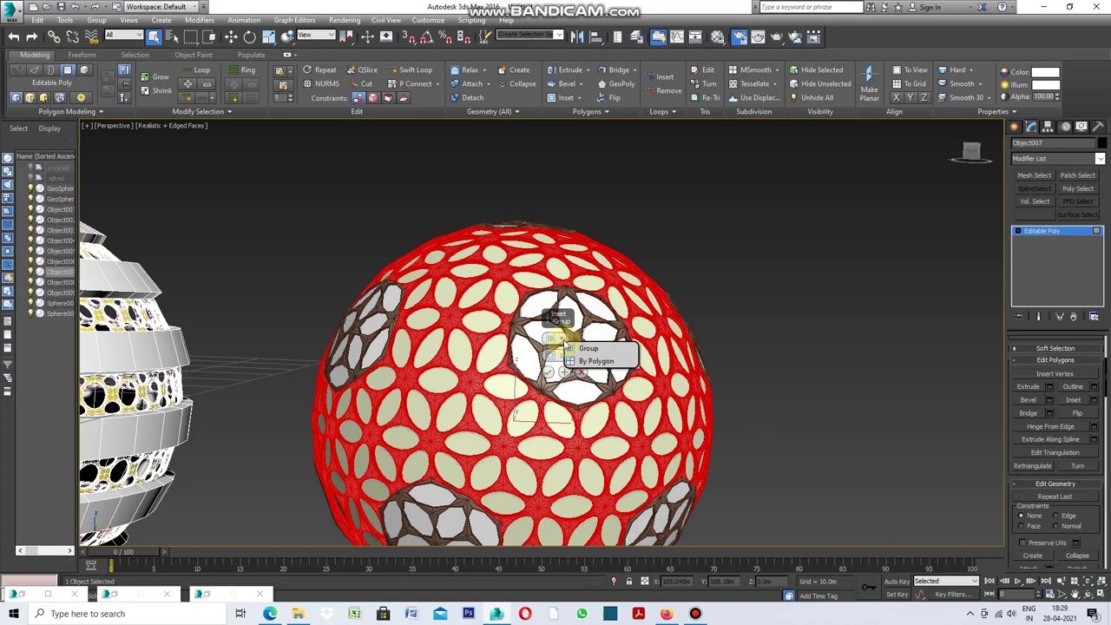
click(606, 363)
text(.05)
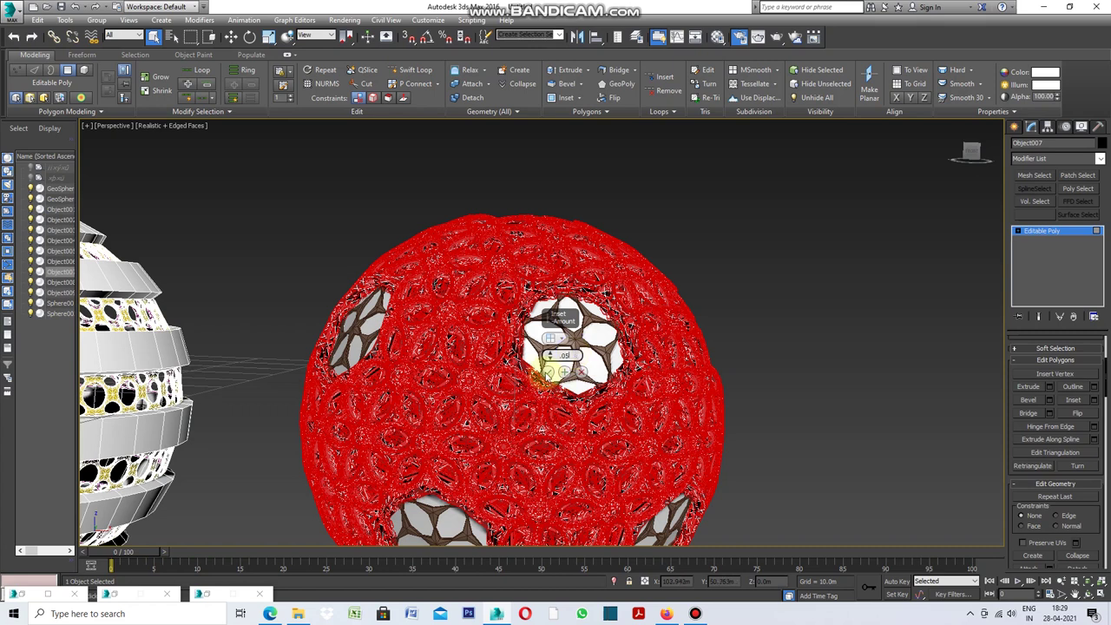
click(548, 373)
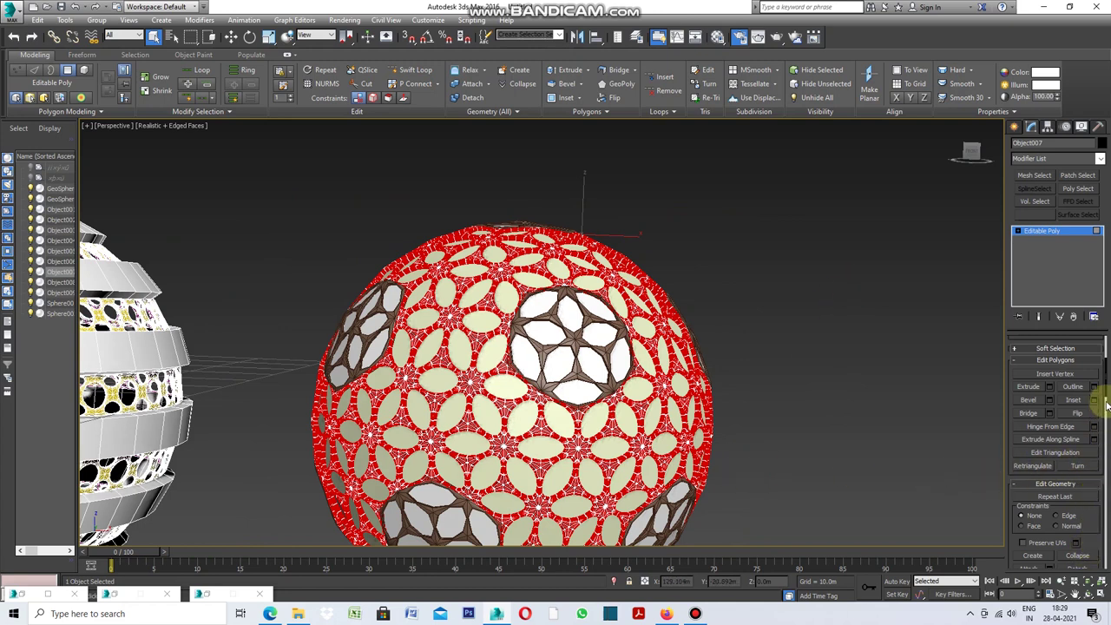
scroll(1105, 388, down, 3)
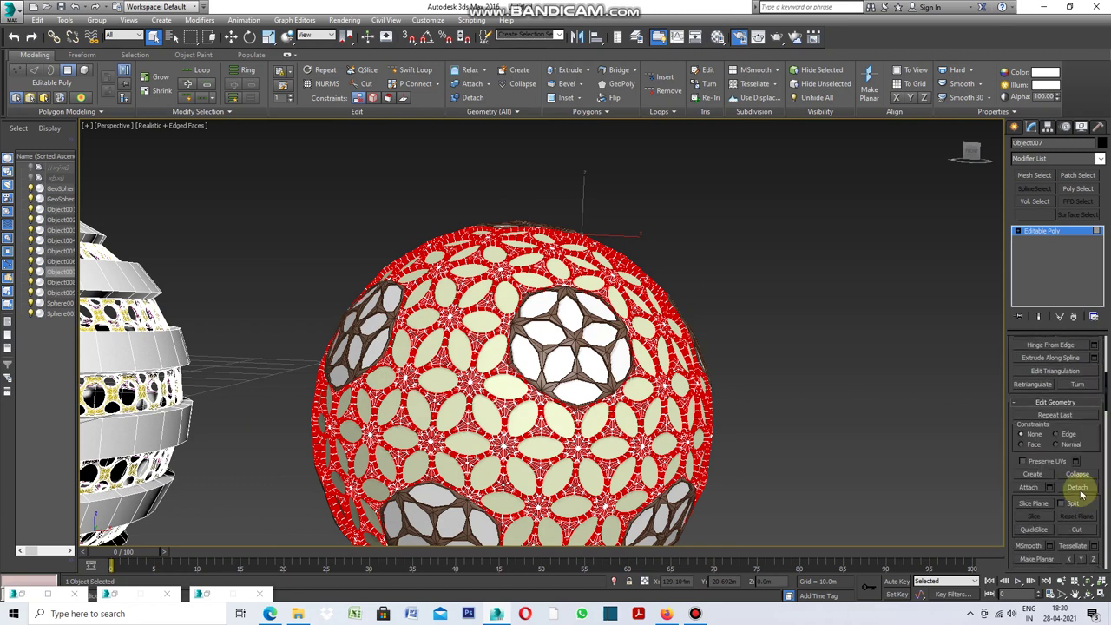
Step: Detach the selected faces as a new object named Object010, then deselect the faces
click(1078, 489)
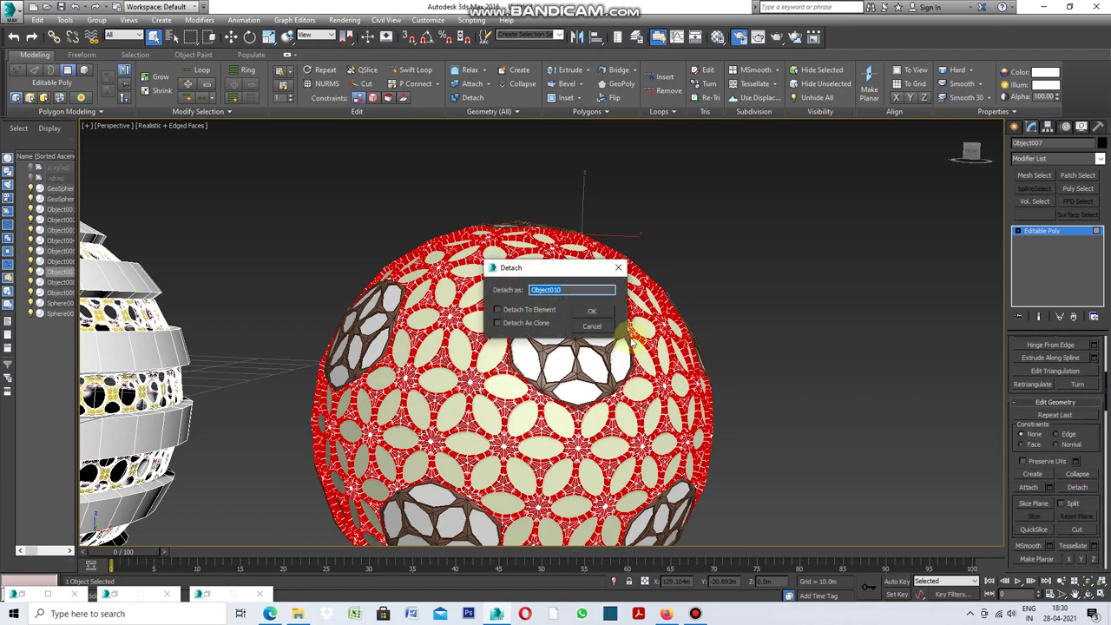
click(599, 315)
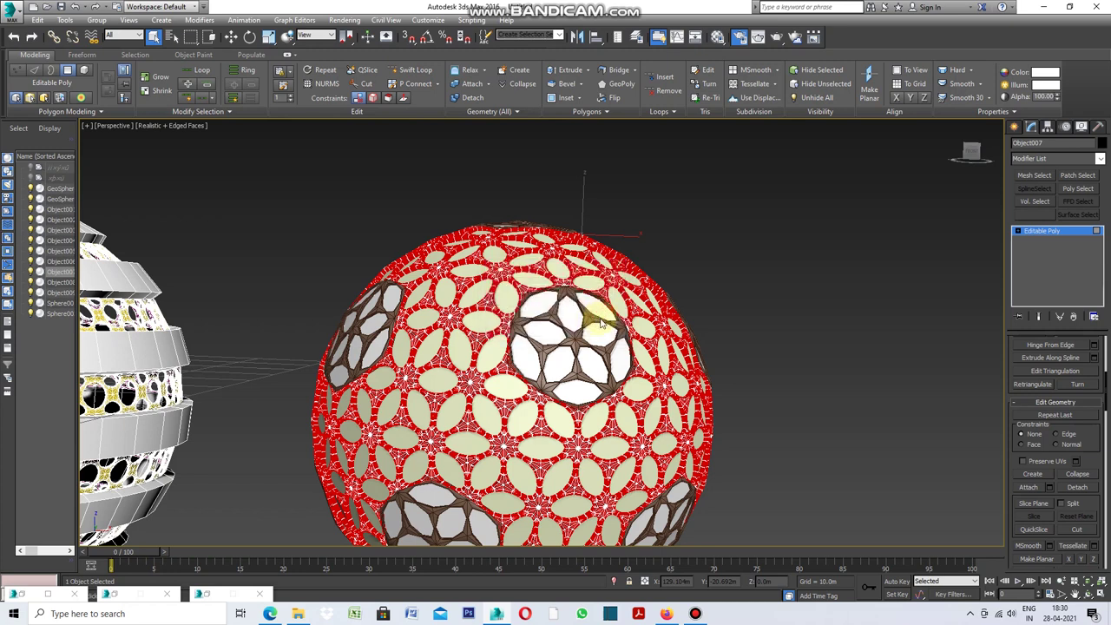
click(794, 399)
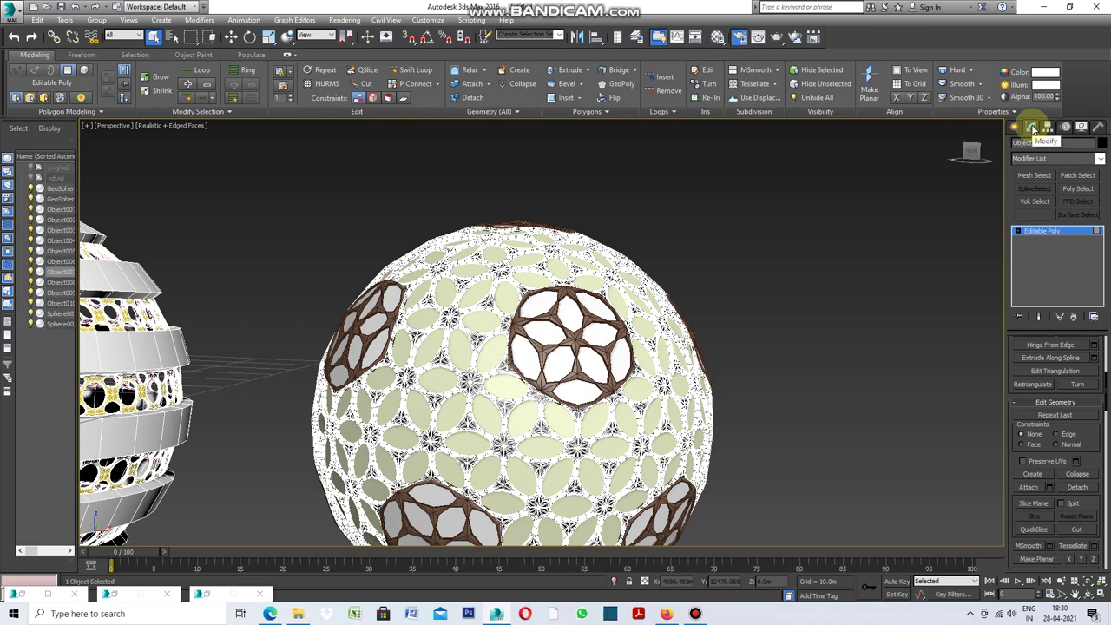
Step: Add a Shell modifier to Object007 for 0.2m outer thickness and orbit to check it
click(1101, 161)
drag(1101, 200, 1094, 372)
click(1035, 513)
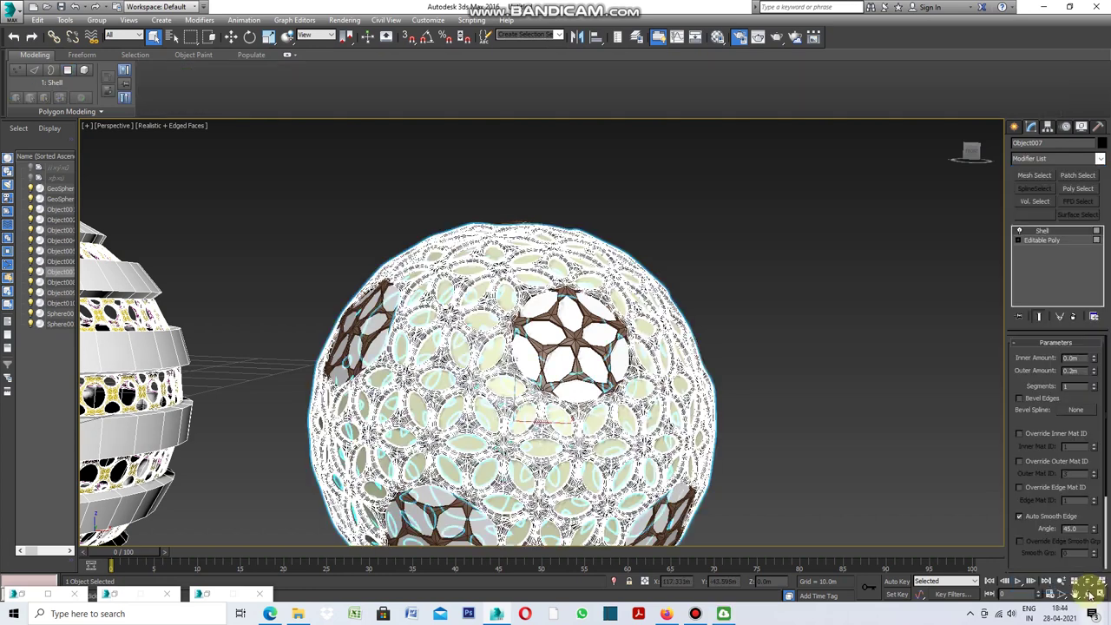
drag(1076, 596, 193, 126)
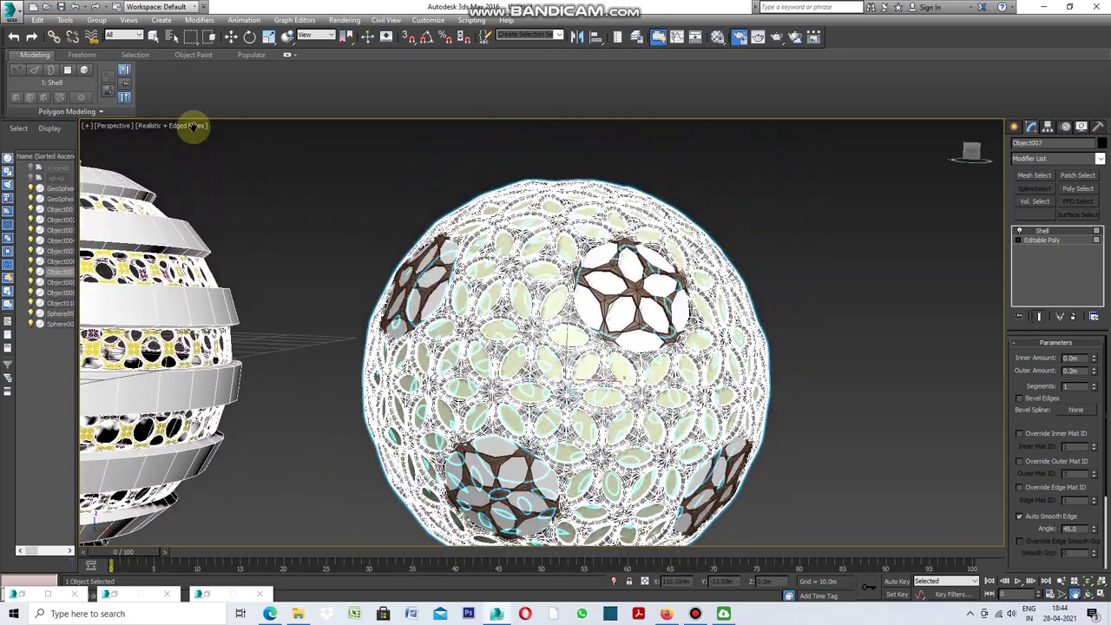
click(192, 126)
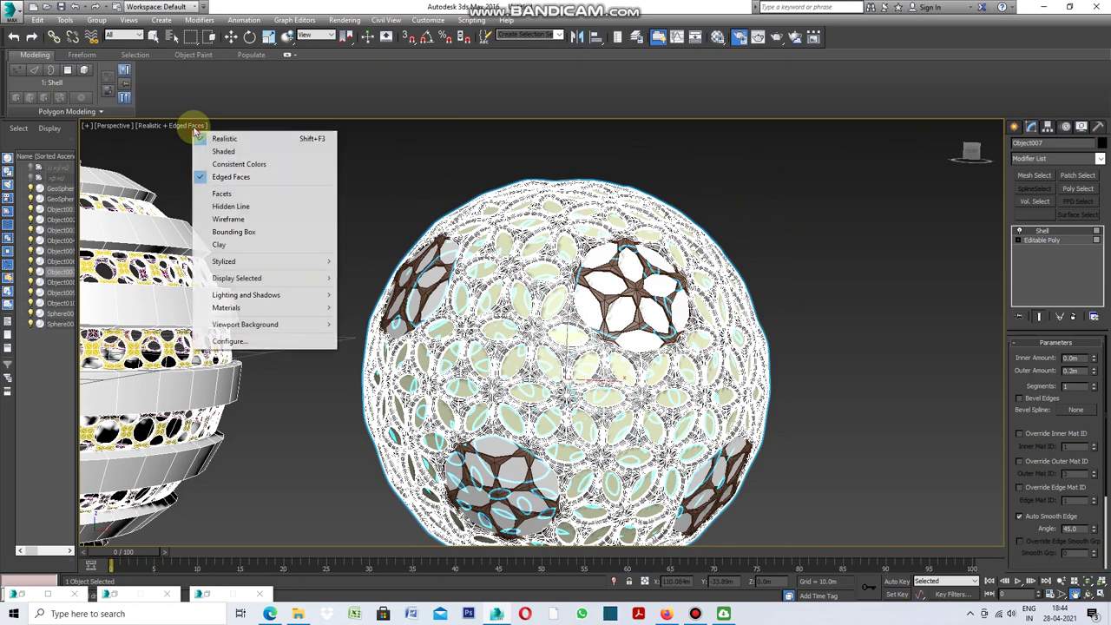
Step: Turn off Edged Faces in the viewport so the lattice shows plain realistic shading
click(233, 179)
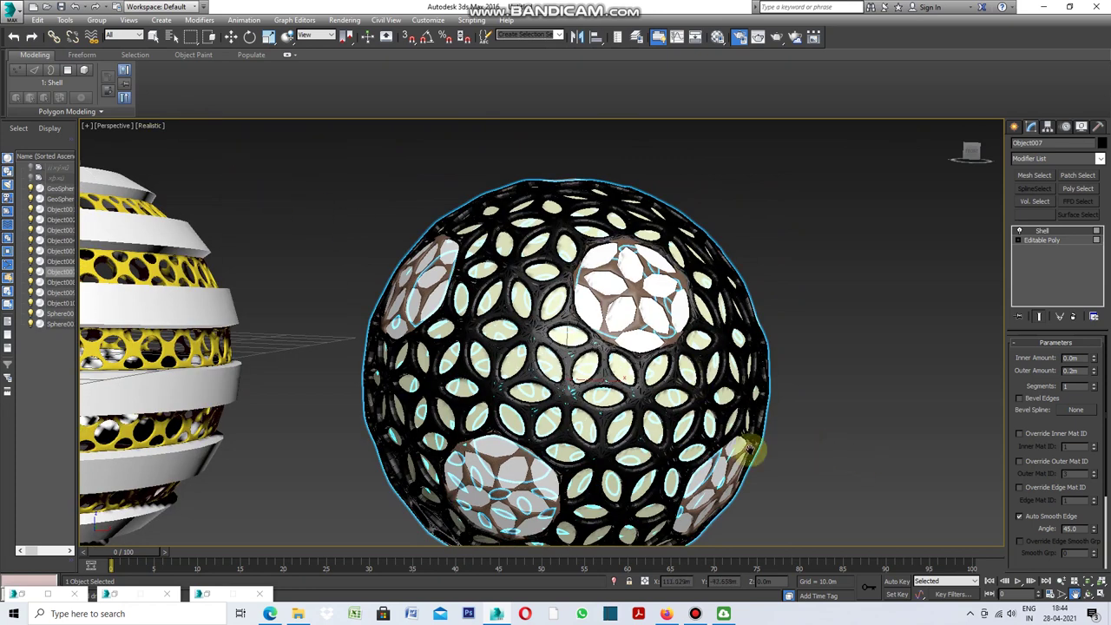
scroll(642, 405, up, 10)
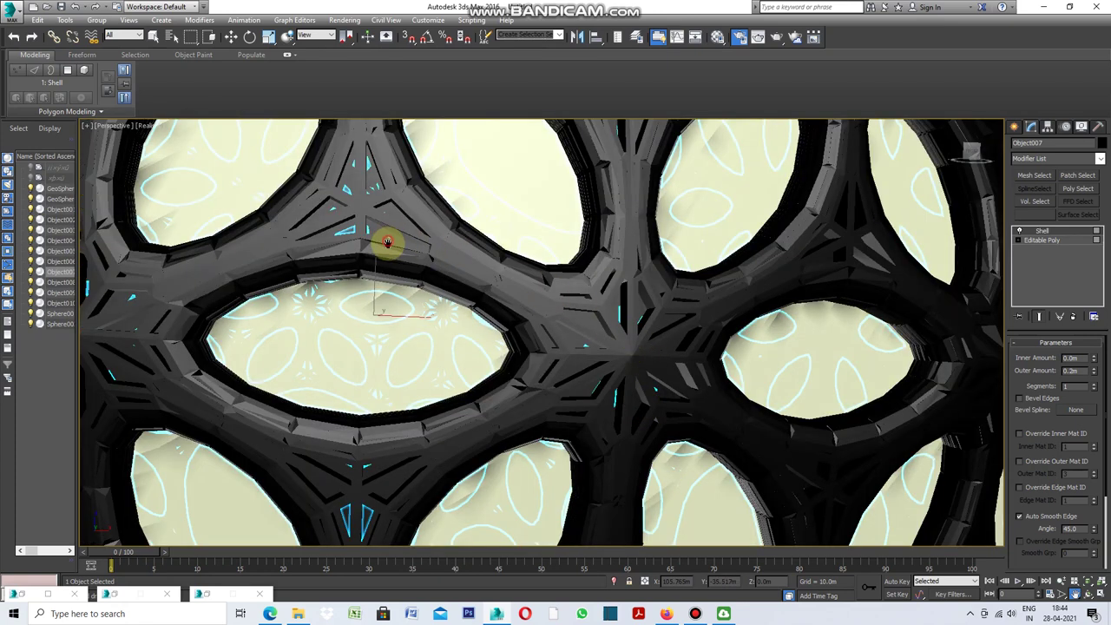
scroll(388, 250, down, 3)
scroll(387, 255, down, 2)
mouse_move(555, 266)
alt+middle_down()
mouse_move(528, 277)
mouse_move(600, 293)
mouse_move(559, 304)
alt+middle_up()
Step: Zoom, frame and orbit around the sphere to inspect the black shelled lattice
scroll(571, 307, down, 3)
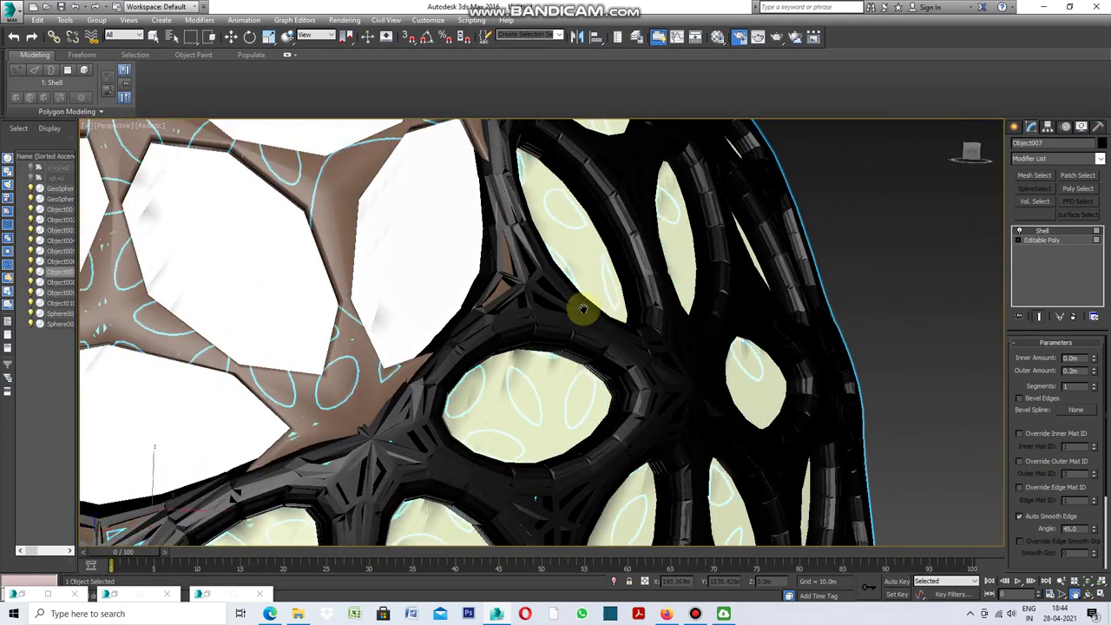
scroll(583, 309, down, 1)
scroll(551, 322, up, 2)
scroll(563, 324, up, 3)
scroll(562, 323, up, 1)
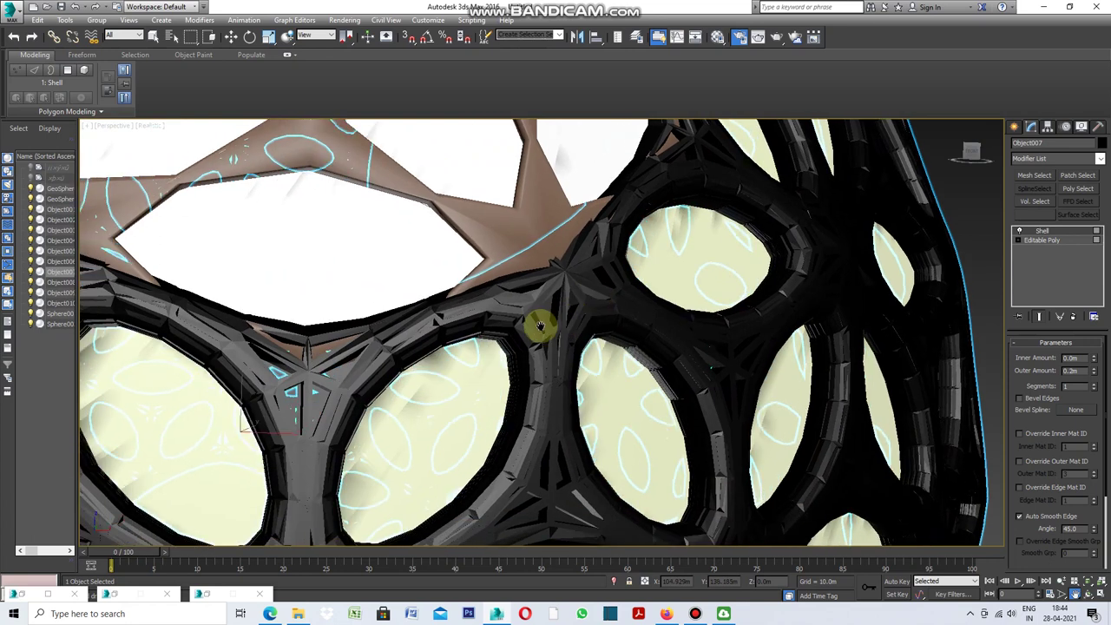
key(z)
alt+middle_drag(499, 395, 602, 405)
scroll(476, 352, down, 3)
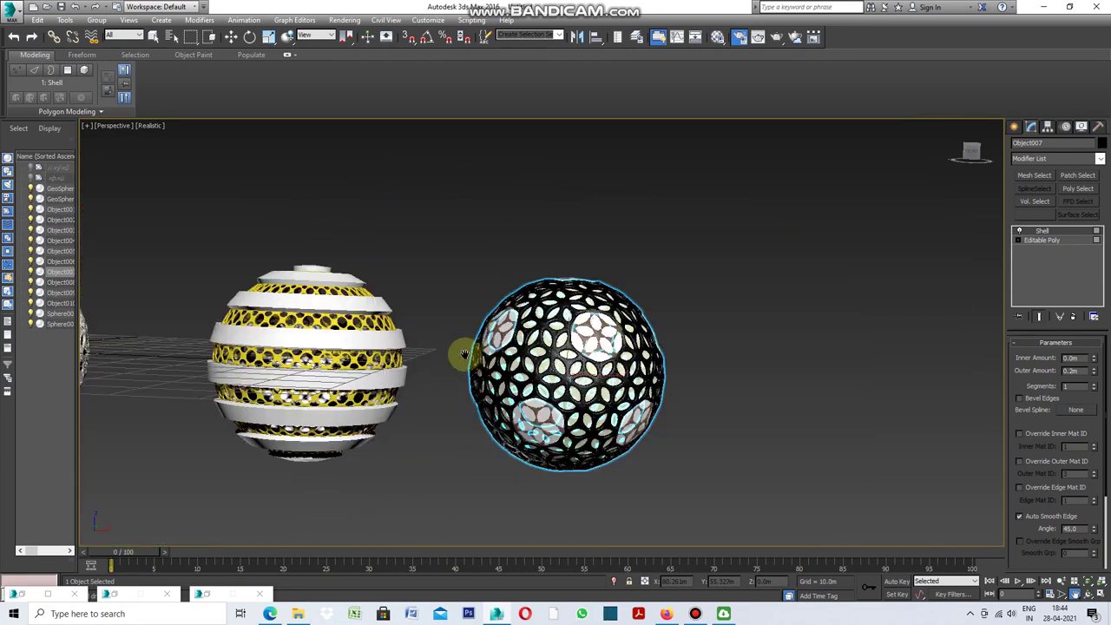
middle_drag(463, 356, 675, 386)
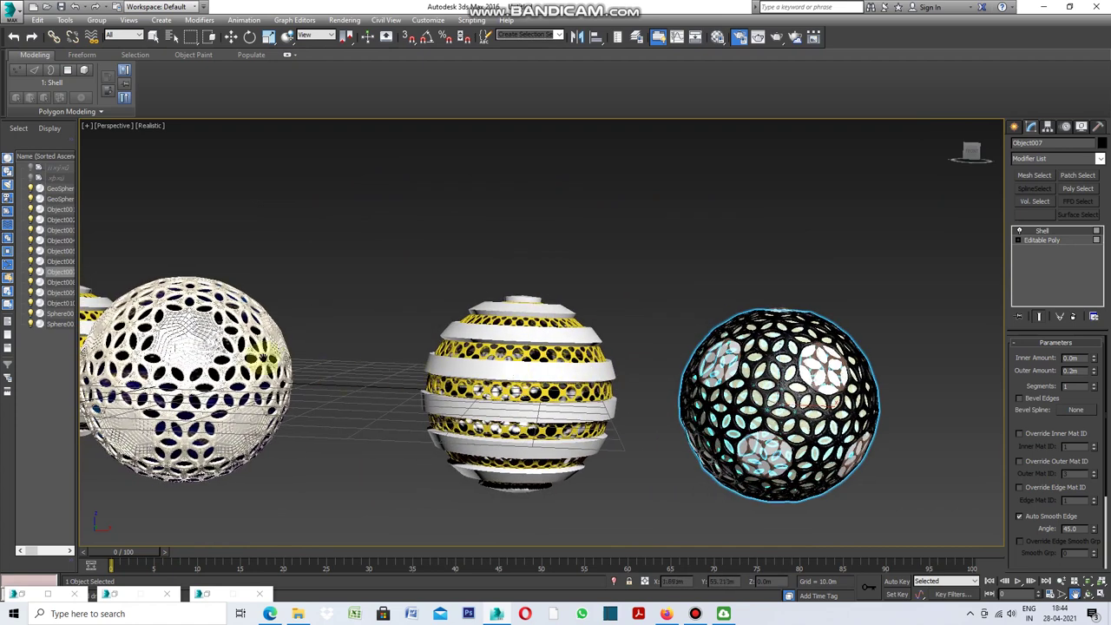
scroll(245, 347, up, 3)
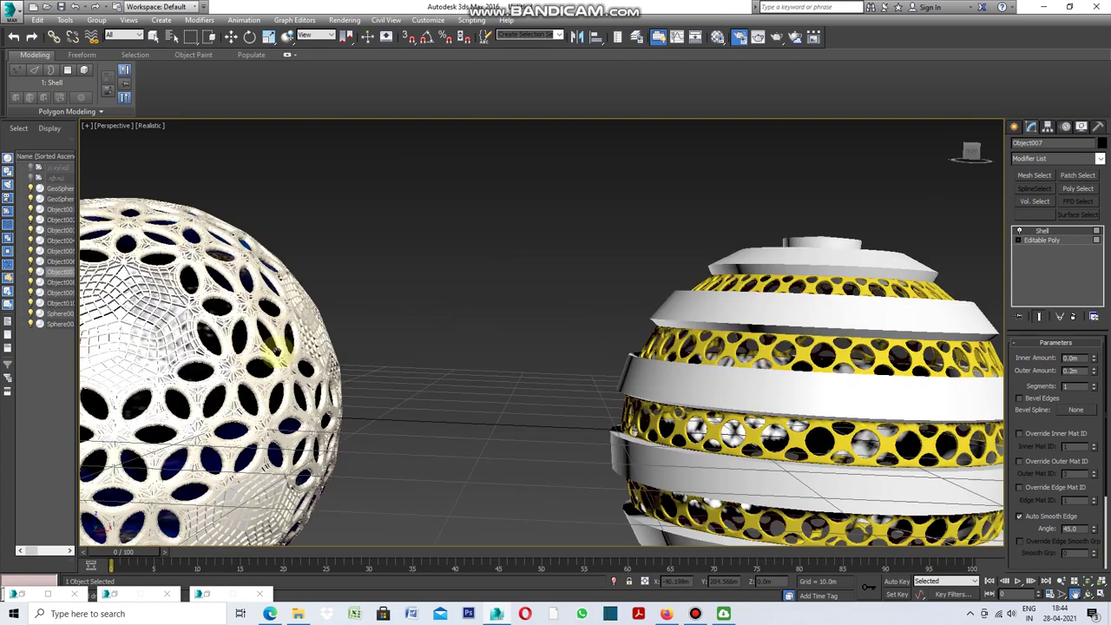
alt+middle_drag(269, 395, 243, 398)
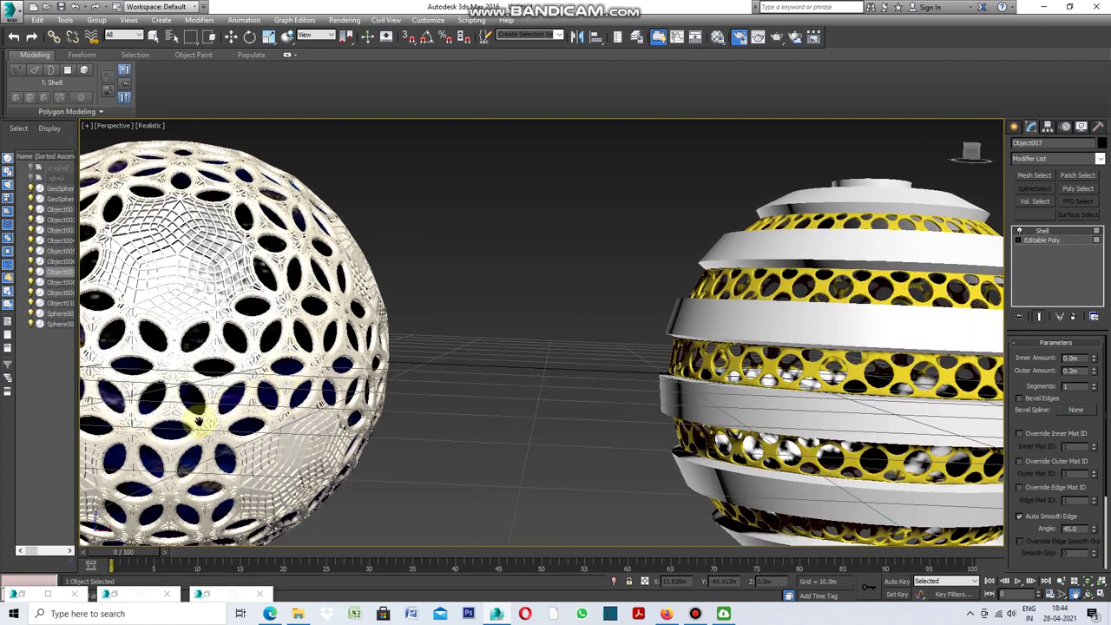
scroll(199, 427, up, 3)
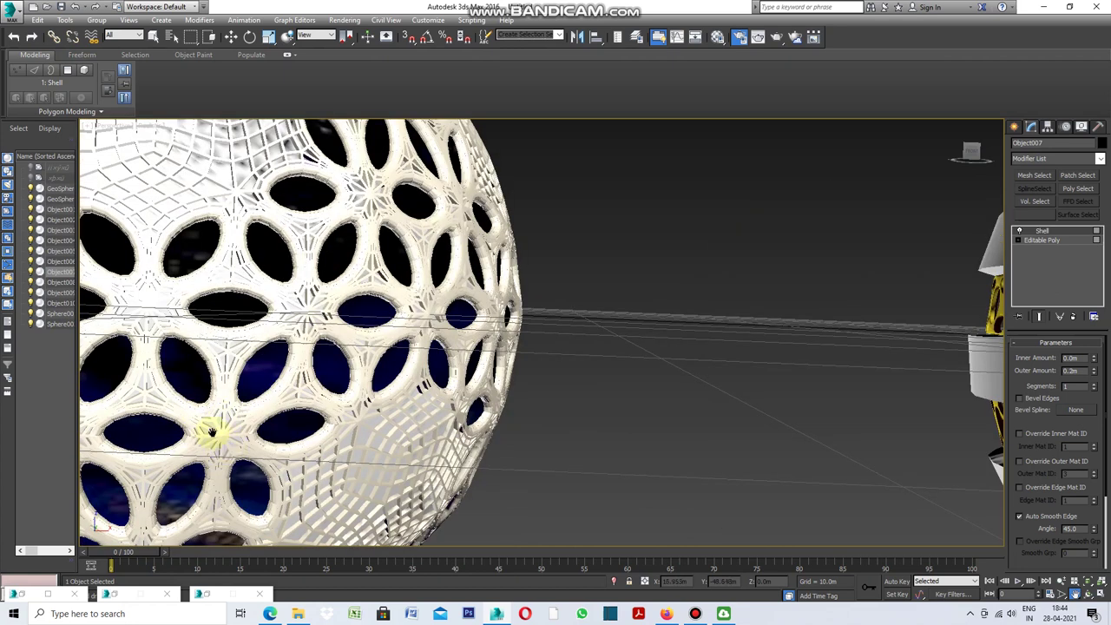
alt+middle_drag(241, 418, 235, 397)
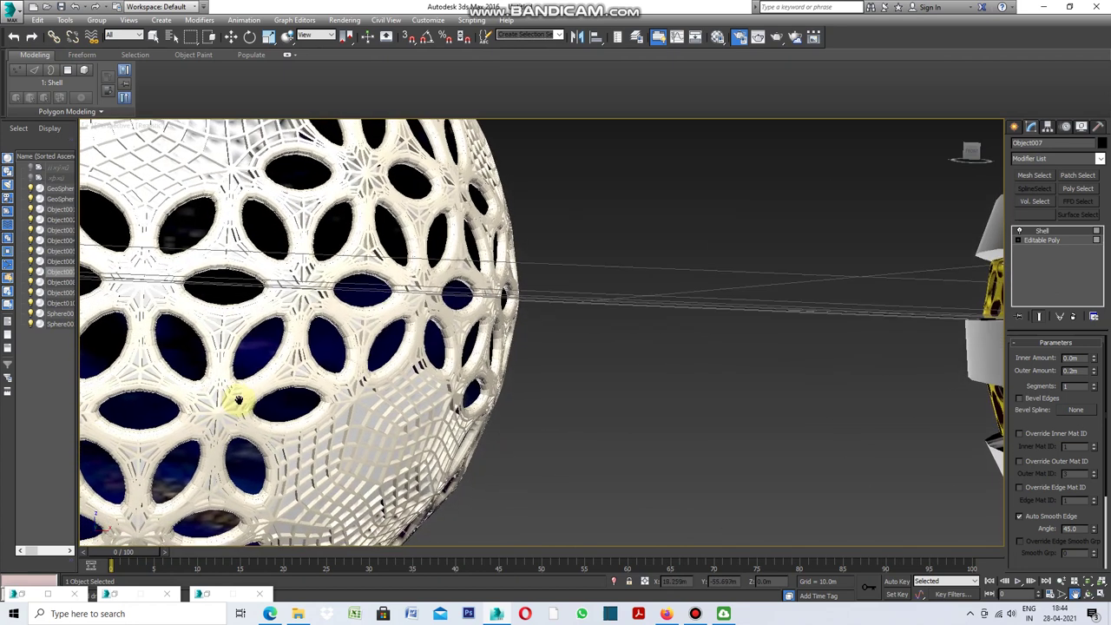
scroll(235, 396, down, 5)
middle_drag(356, 401, 217, 390)
middle_drag(588, 408, 539, 406)
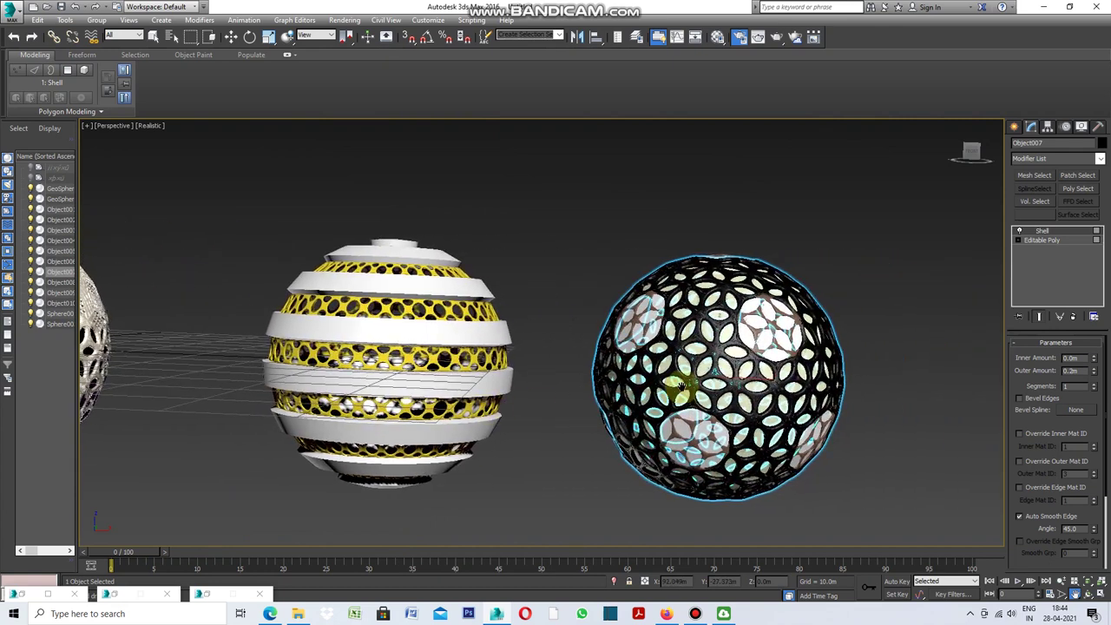
scroll(686, 382, up, 2)
scroll(701, 385, up, 6)
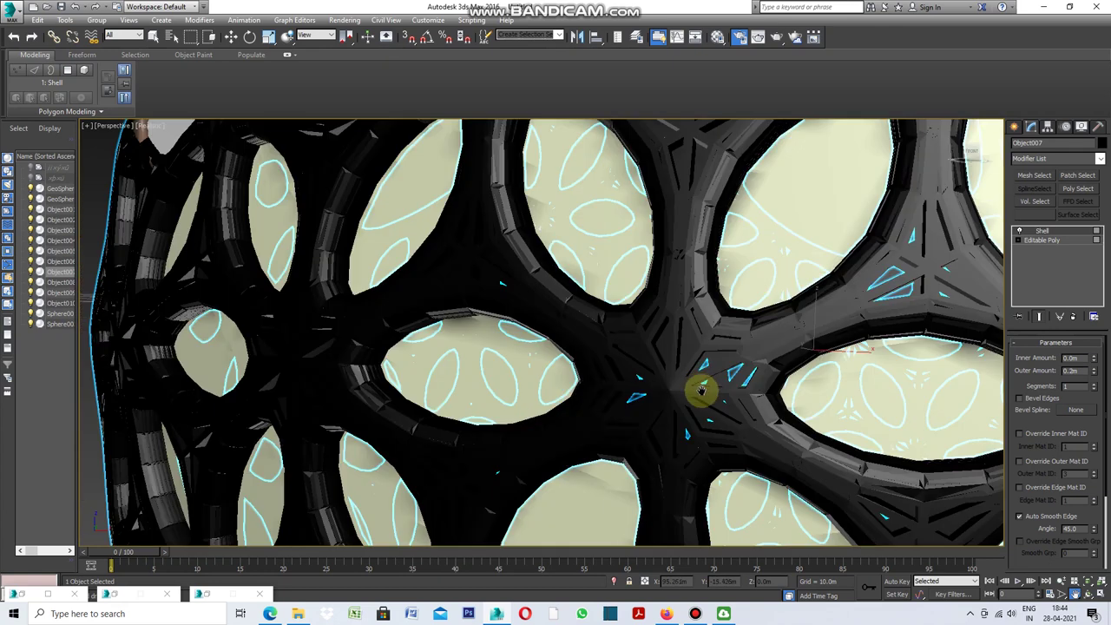
scroll(625, 417, up, 2)
scroll(603, 417, up, 1)
scroll(676, 357, up, 2)
mouse_move(676, 358)
middle_down()
mouse_move(662, 390)
mouse_move(645, 373)
middle_up()
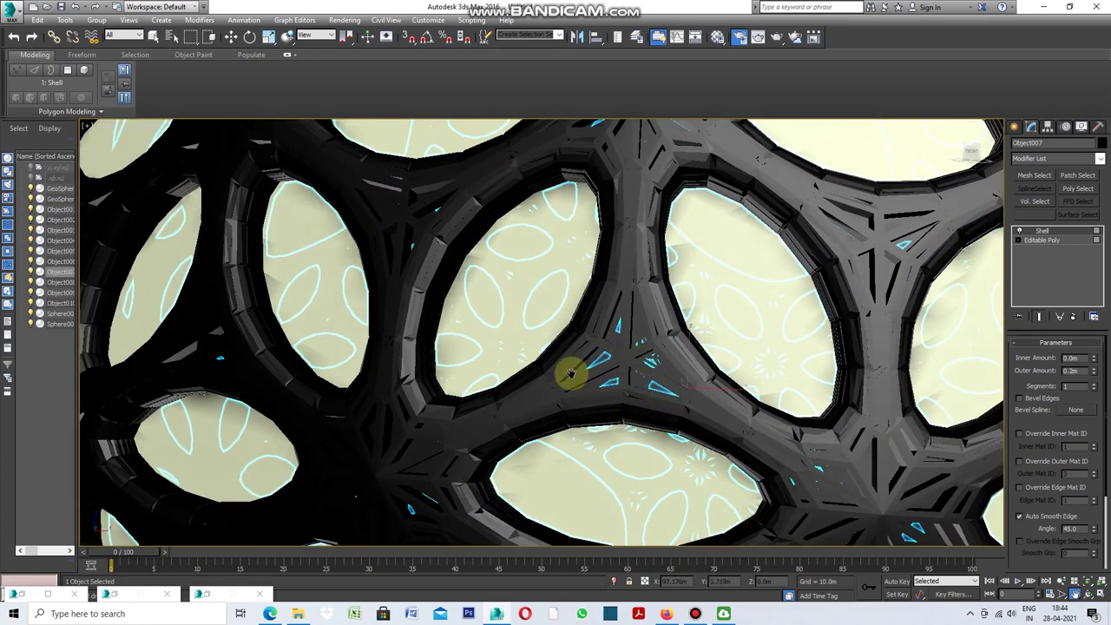
scroll(570, 371, down, 3)
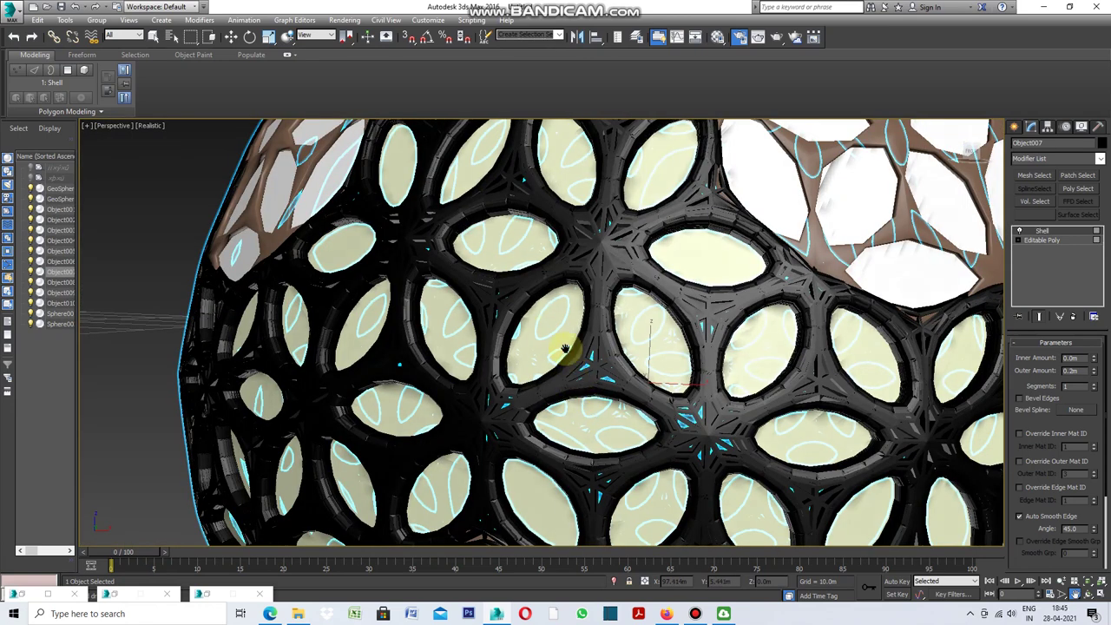
click(153, 36)
click(588, 246)
click(570, 358)
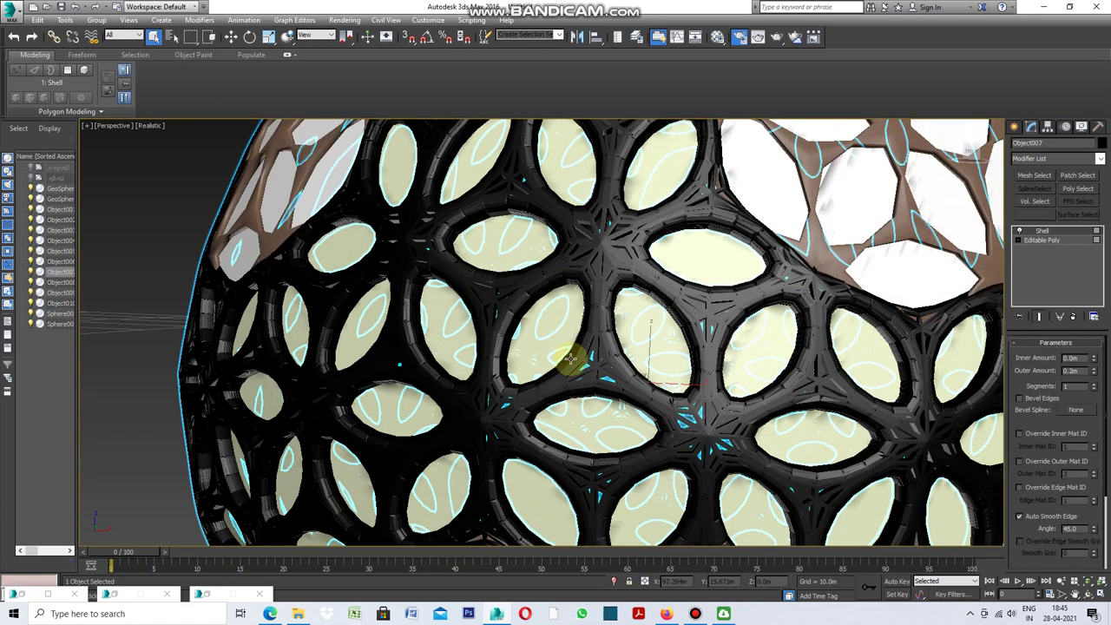
click(602, 199)
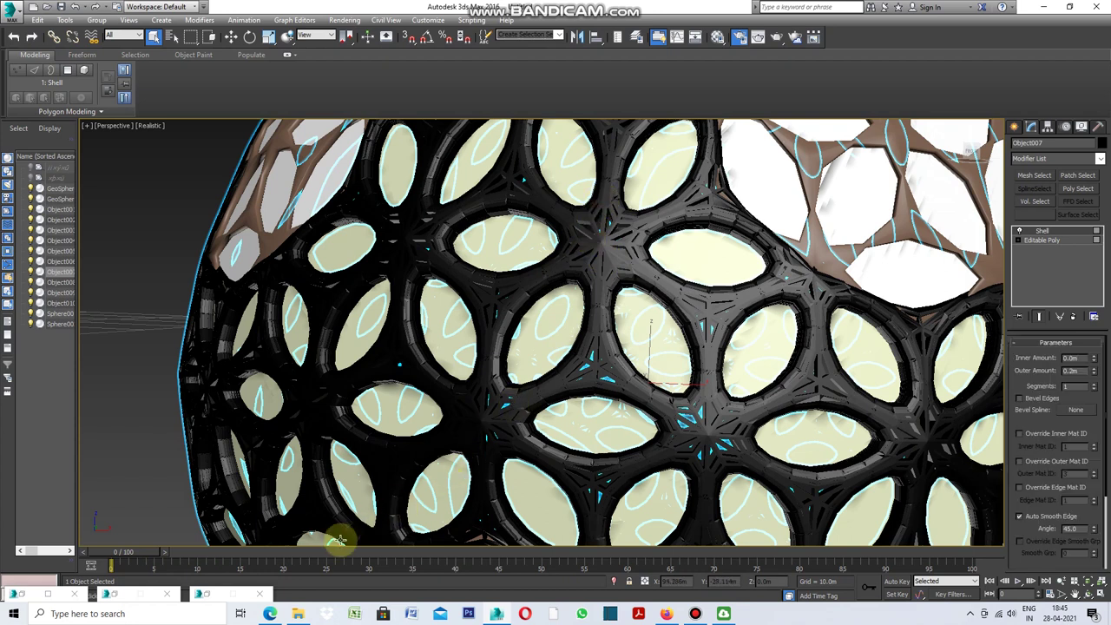
click(114, 595)
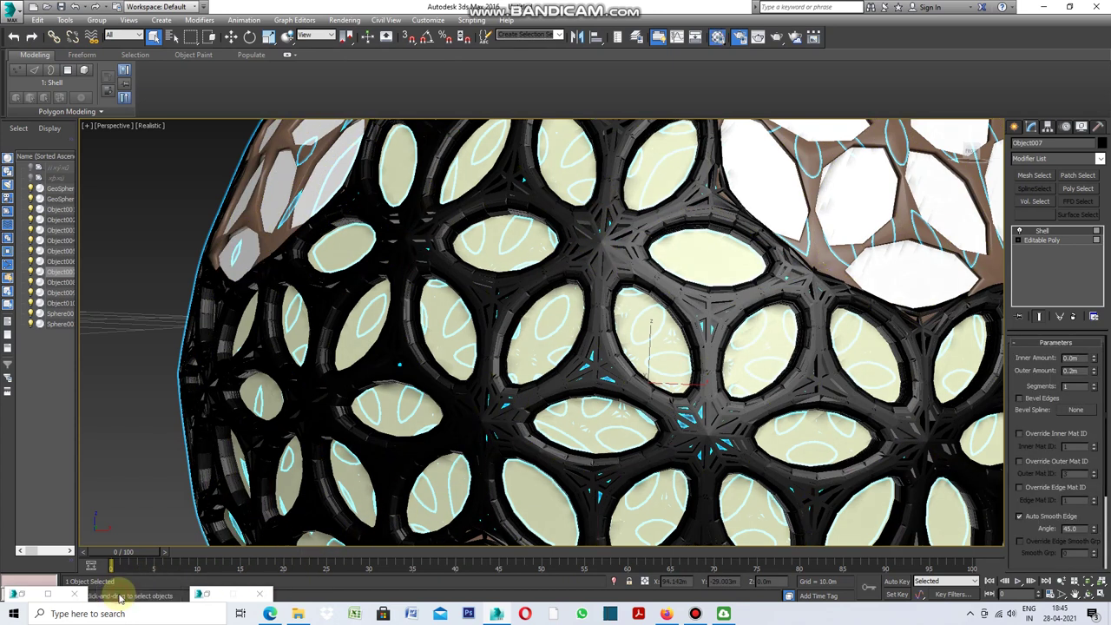
Step: Assign the 02 - Default material to the shelled lattice, minimize the editor and deselect
click(807, 174)
click(751, 285)
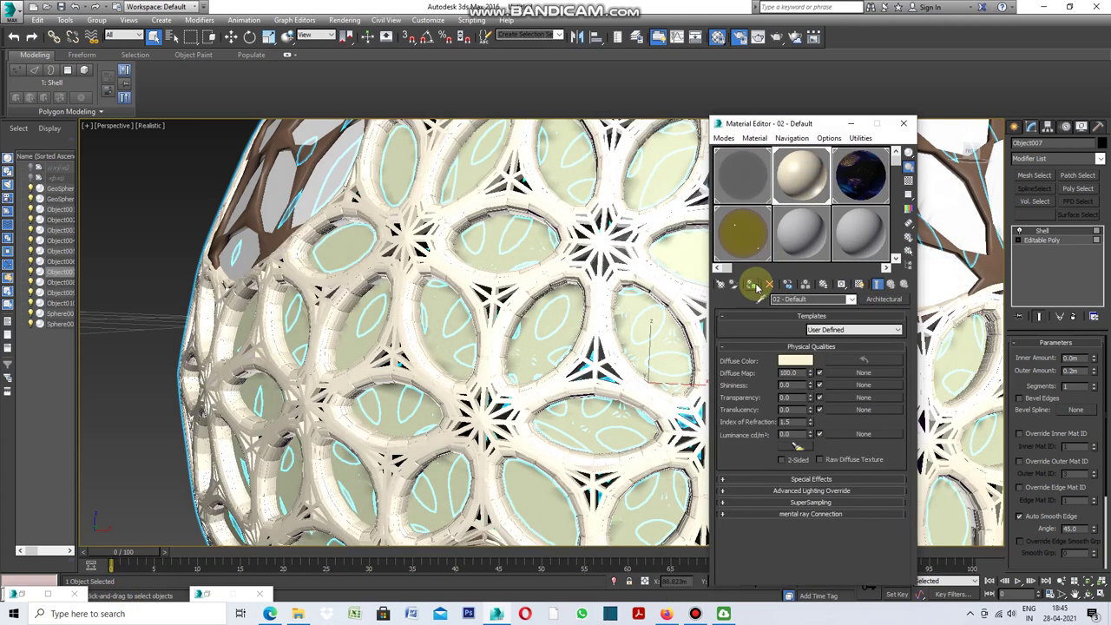
click(849, 126)
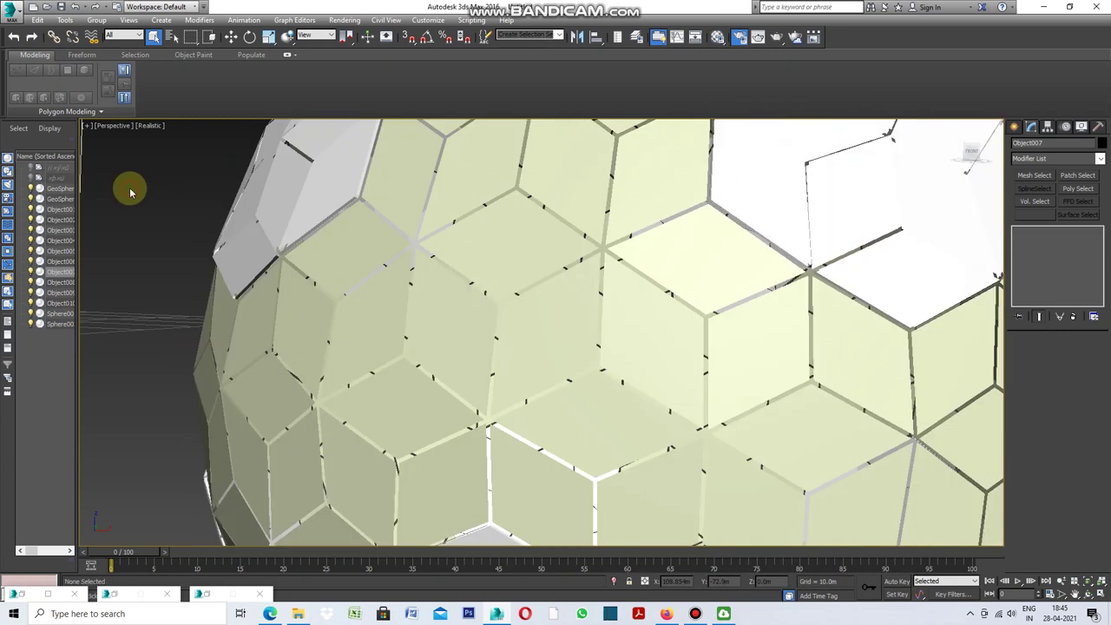
click(129, 189)
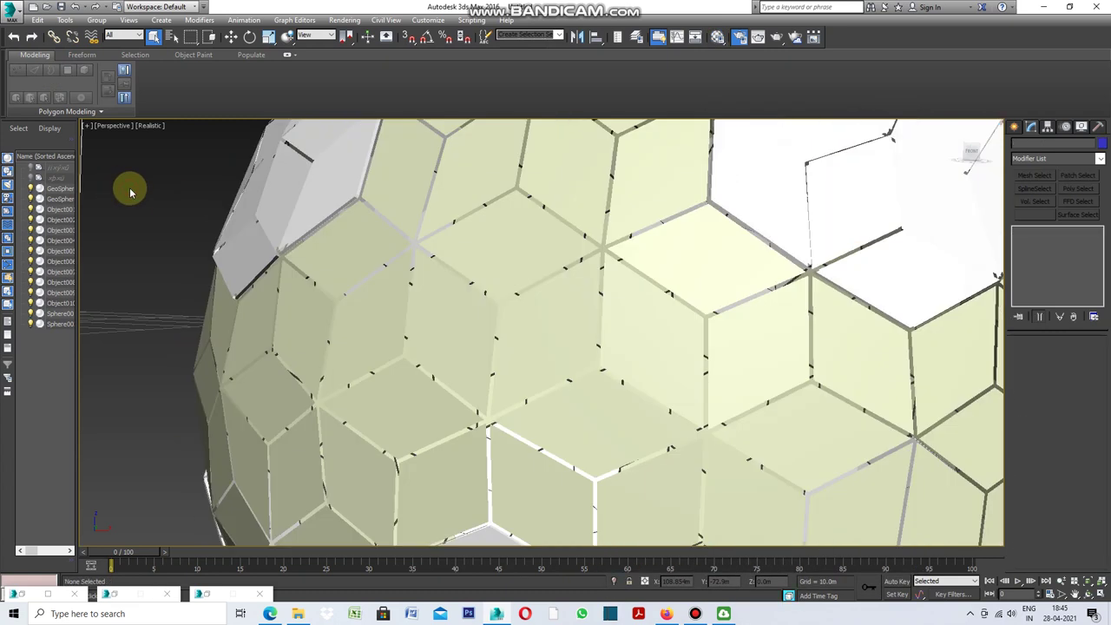